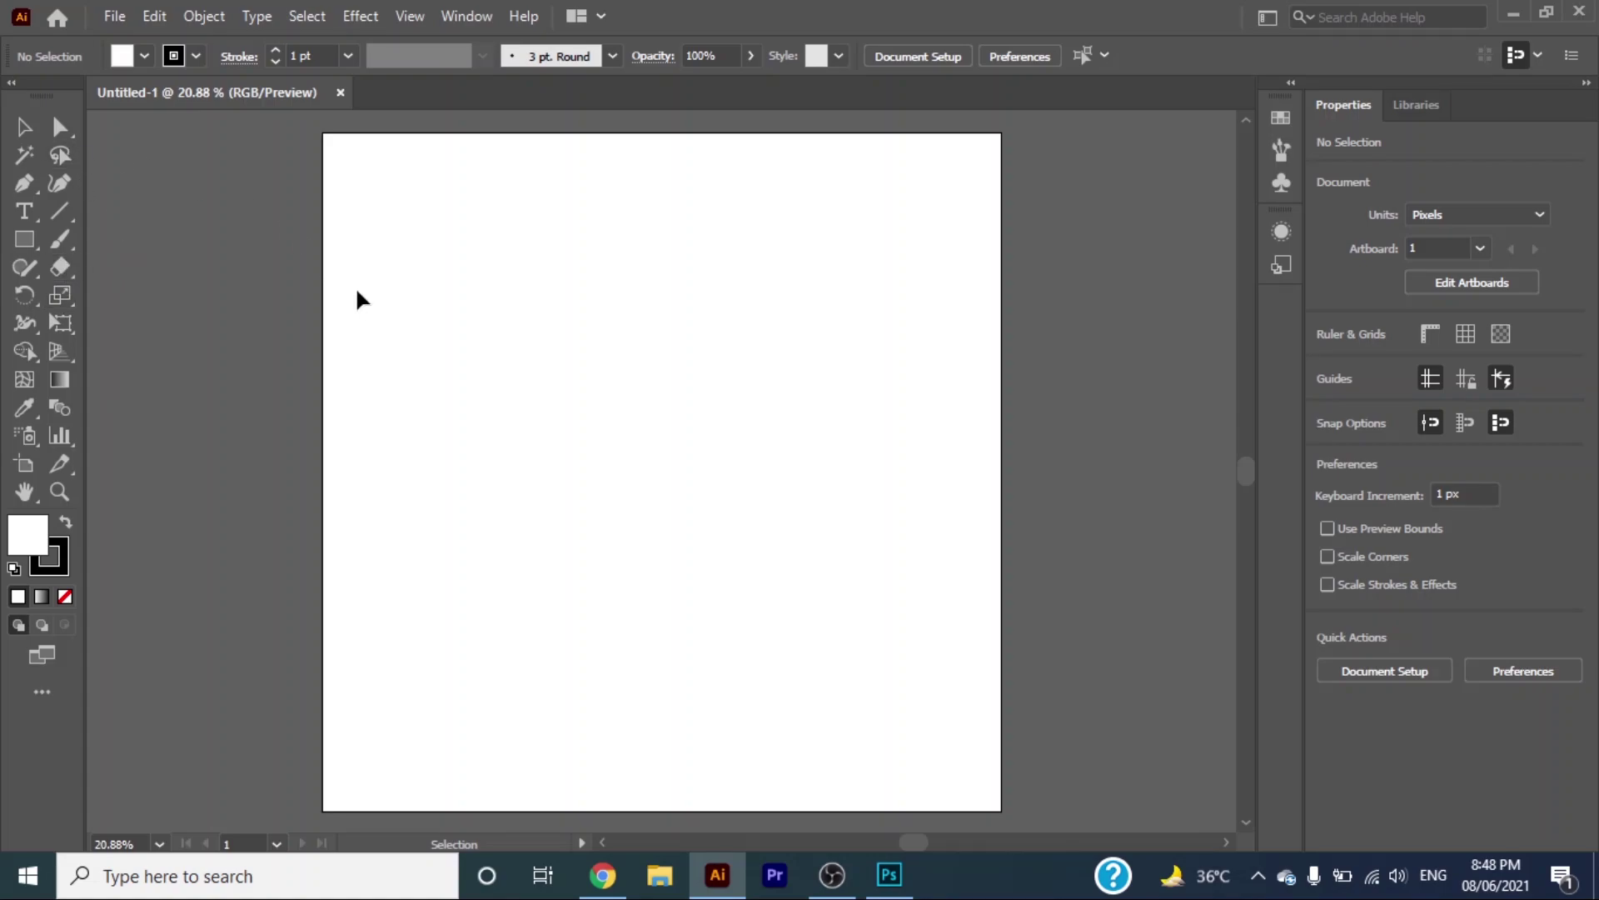
Step: Place the lit-up city building photo onto the blank artboard
left_click(115, 16)
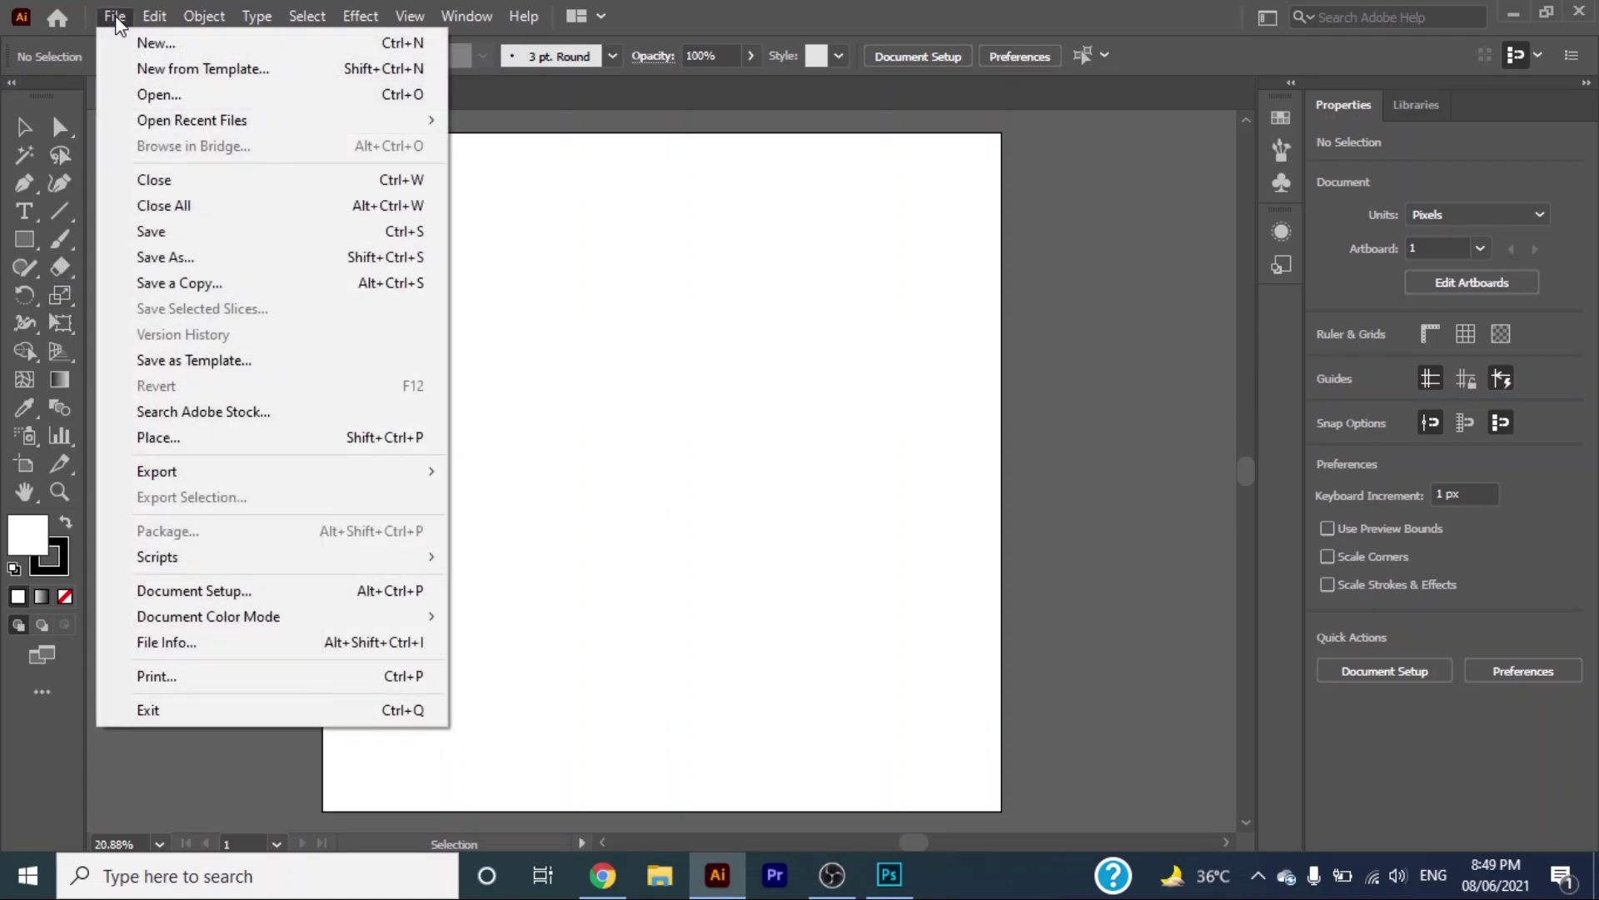
left_click(215, 442)
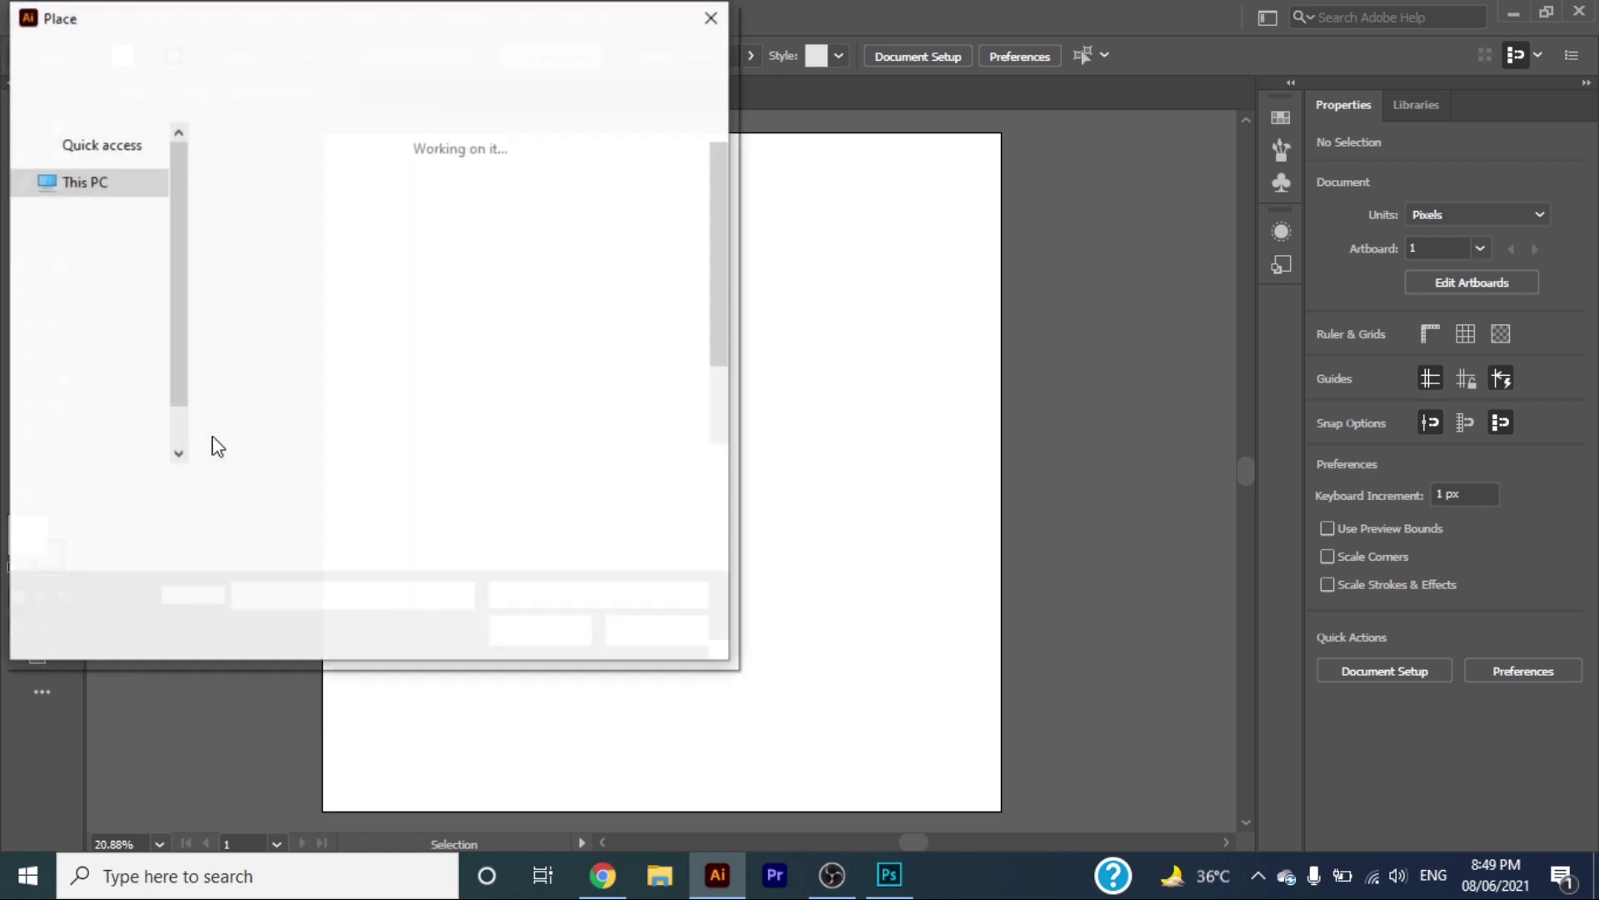
left_click(574, 635)
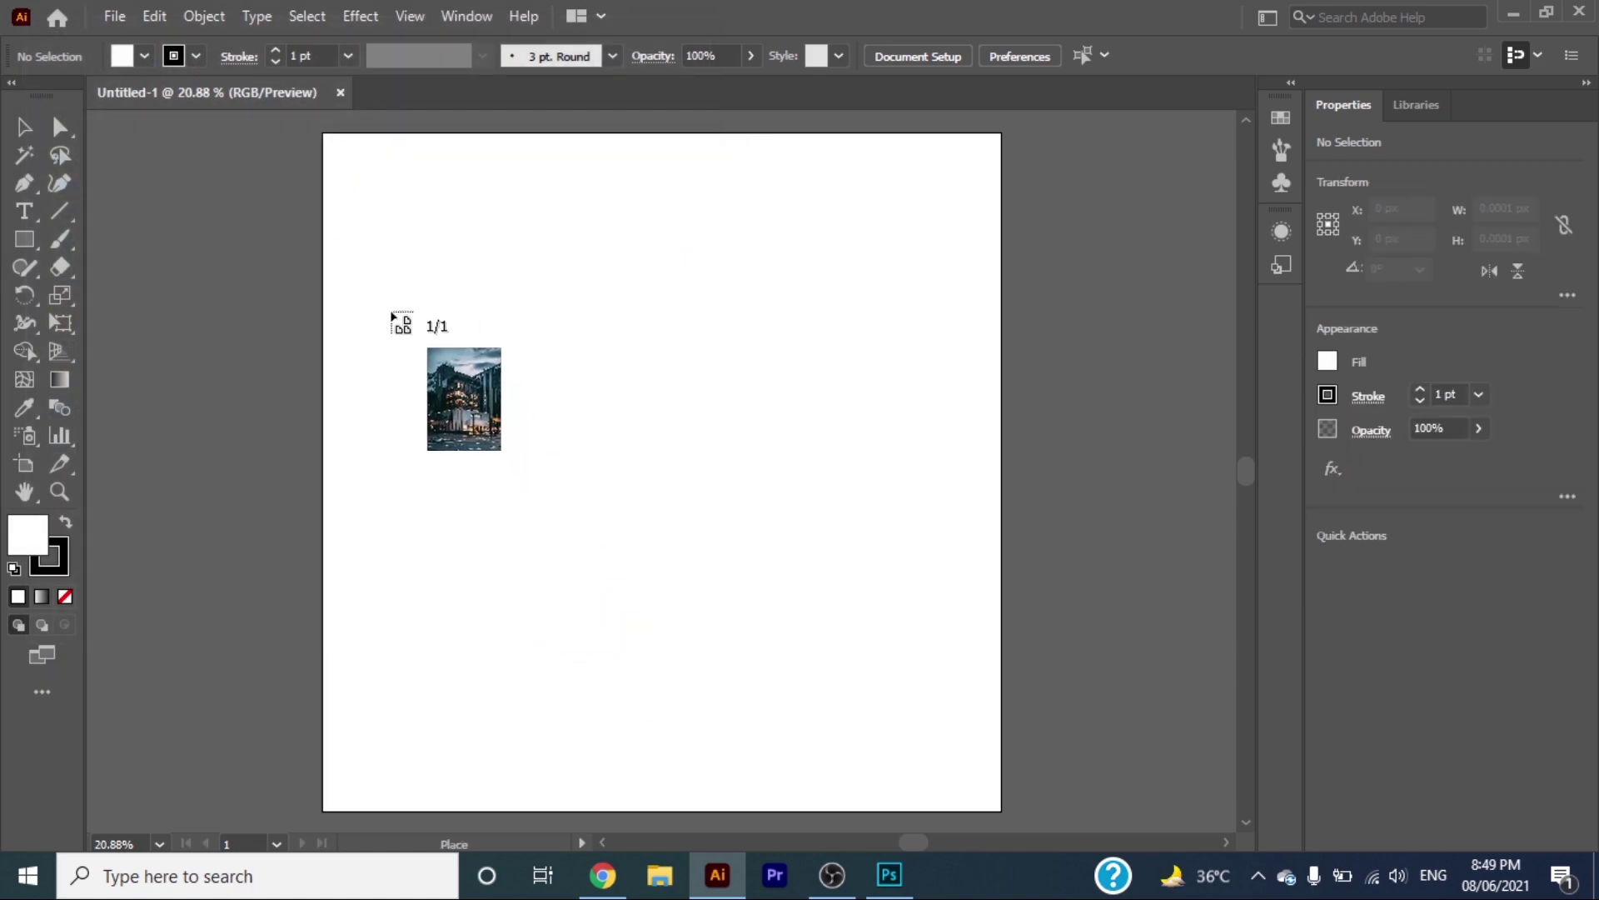
left_click(390, 310)
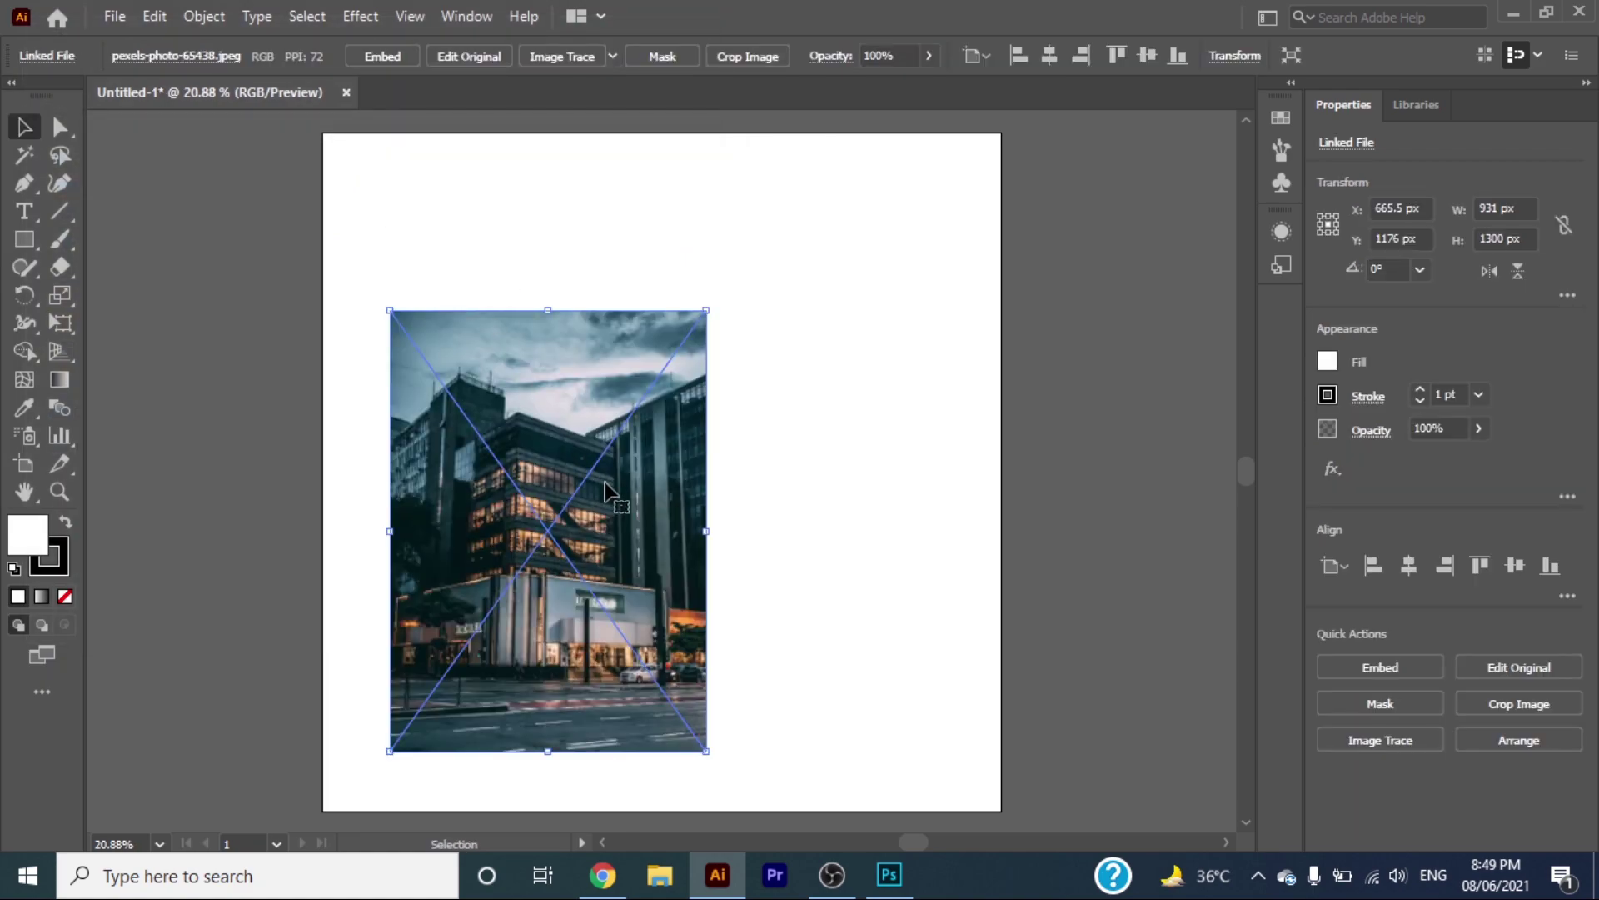
Step: Enlarge the photo to about 1282×1790 px and position it on the artboard
left_click_drag(708, 311, 903, 178)
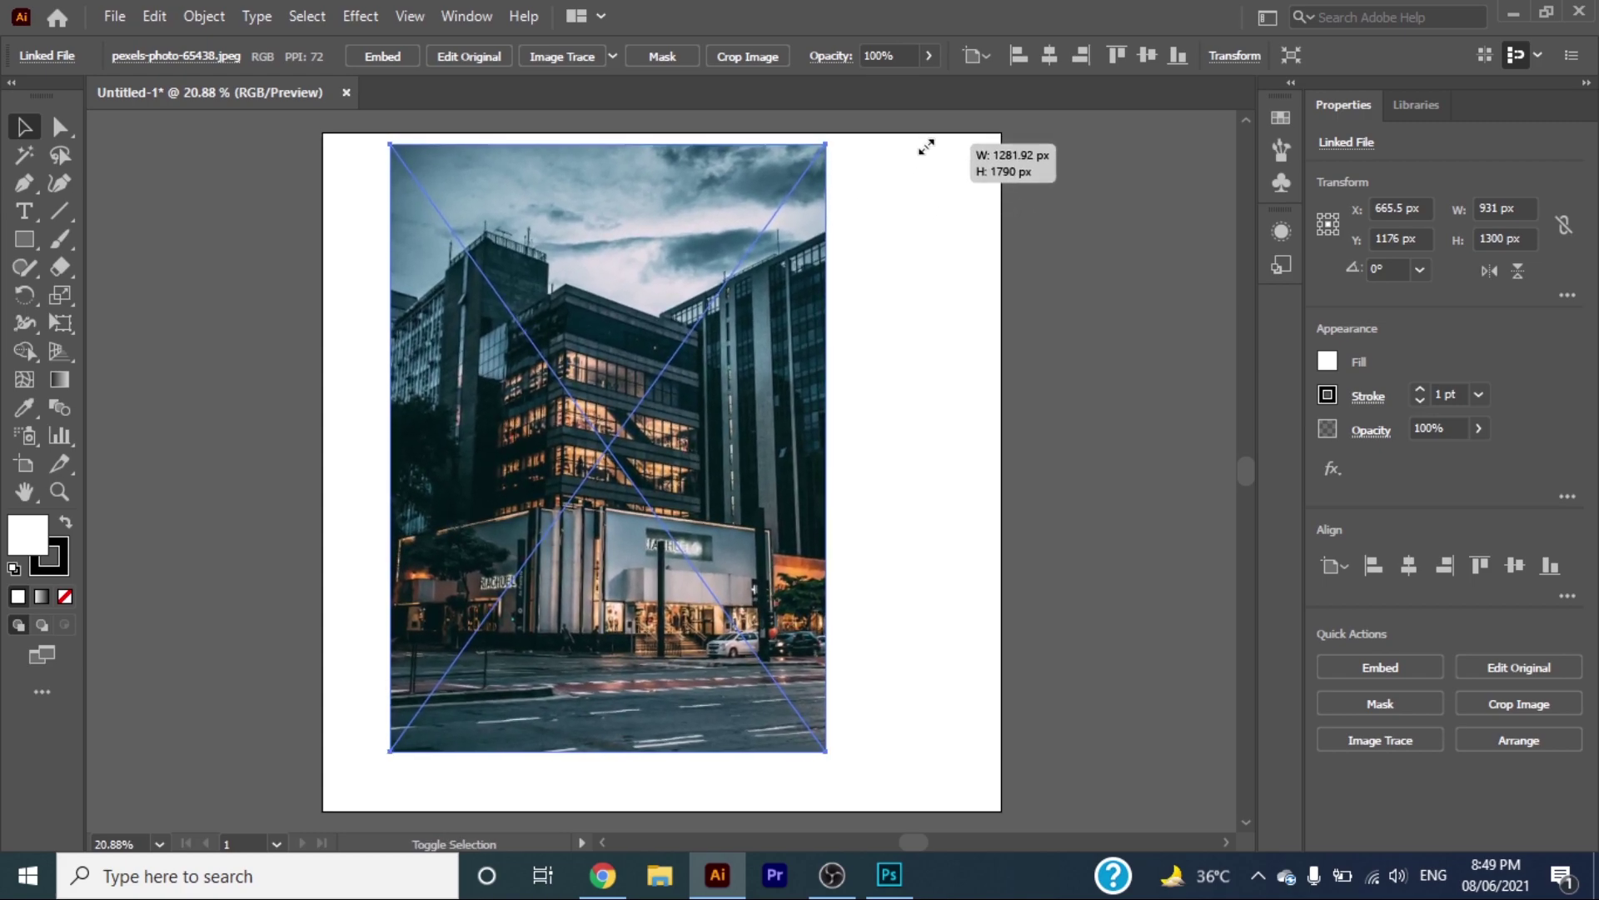
left_click_drag(903, 178, 920, 144)
left_click_drag(756, 338, 809, 371)
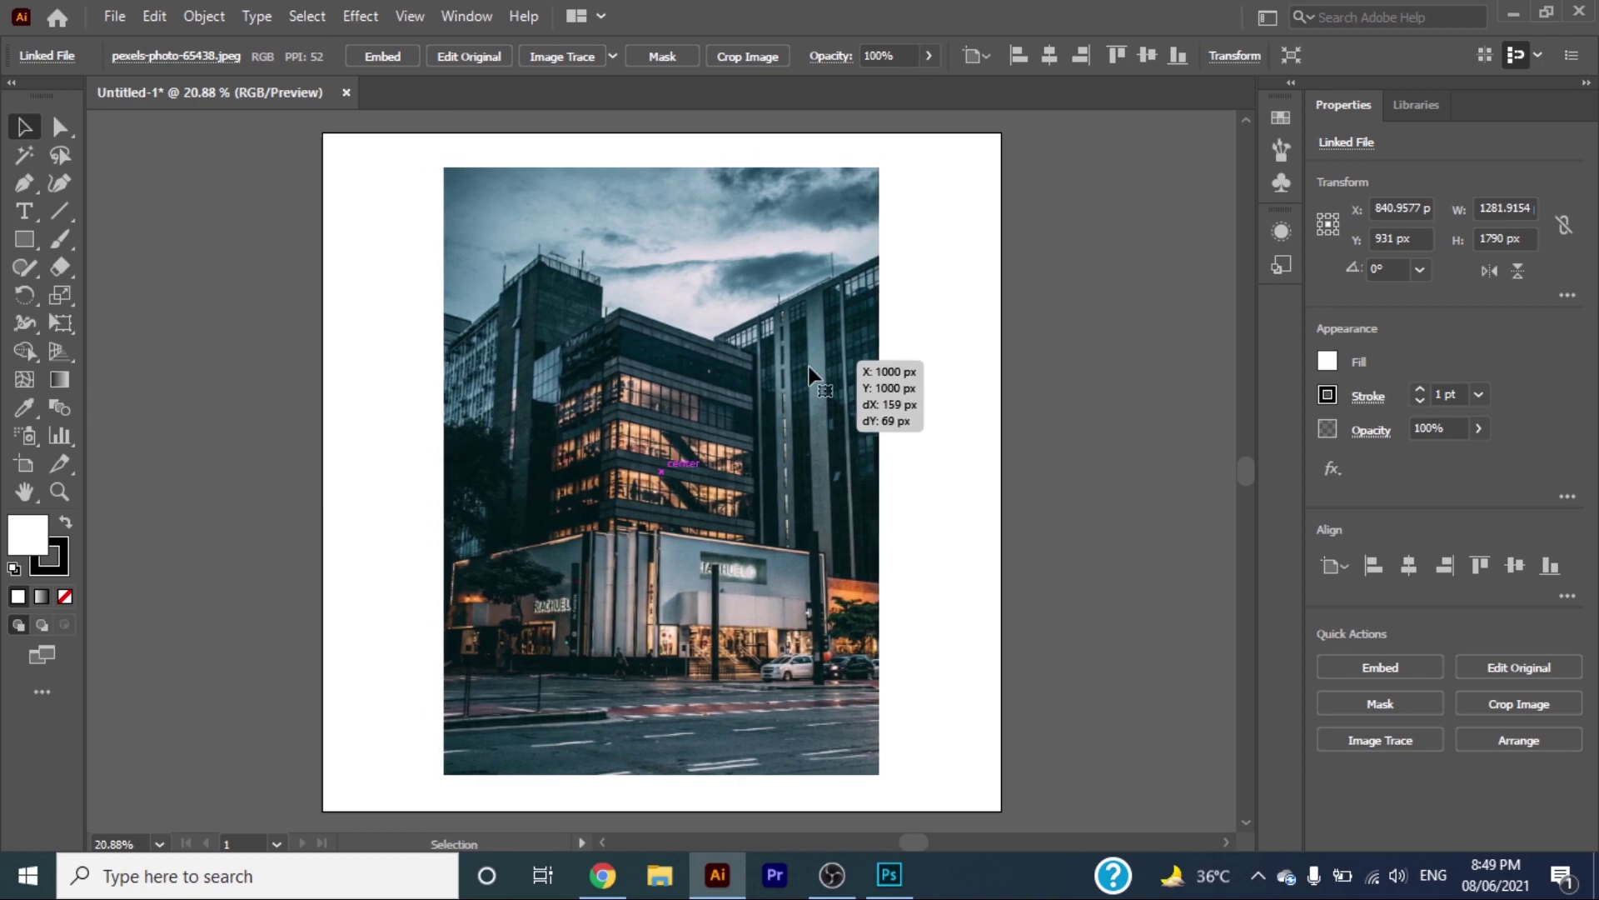
left_click_drag(810, 370, 809, 371)
left_click(59, 492)
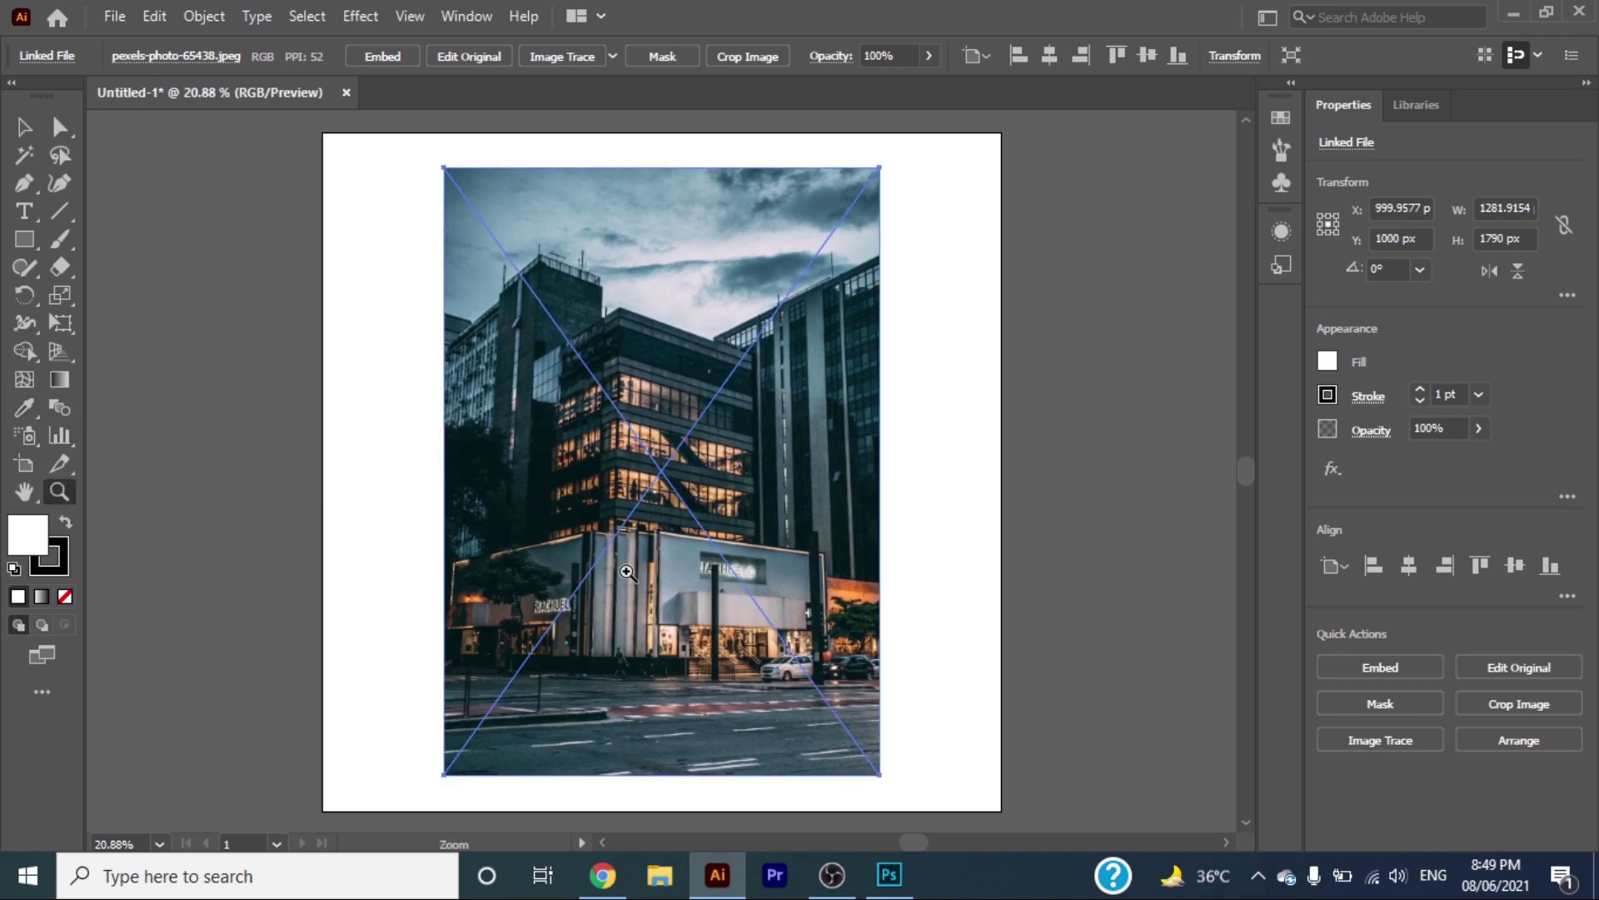
left_click(629, 573, "alt")
left_click(24, 126)
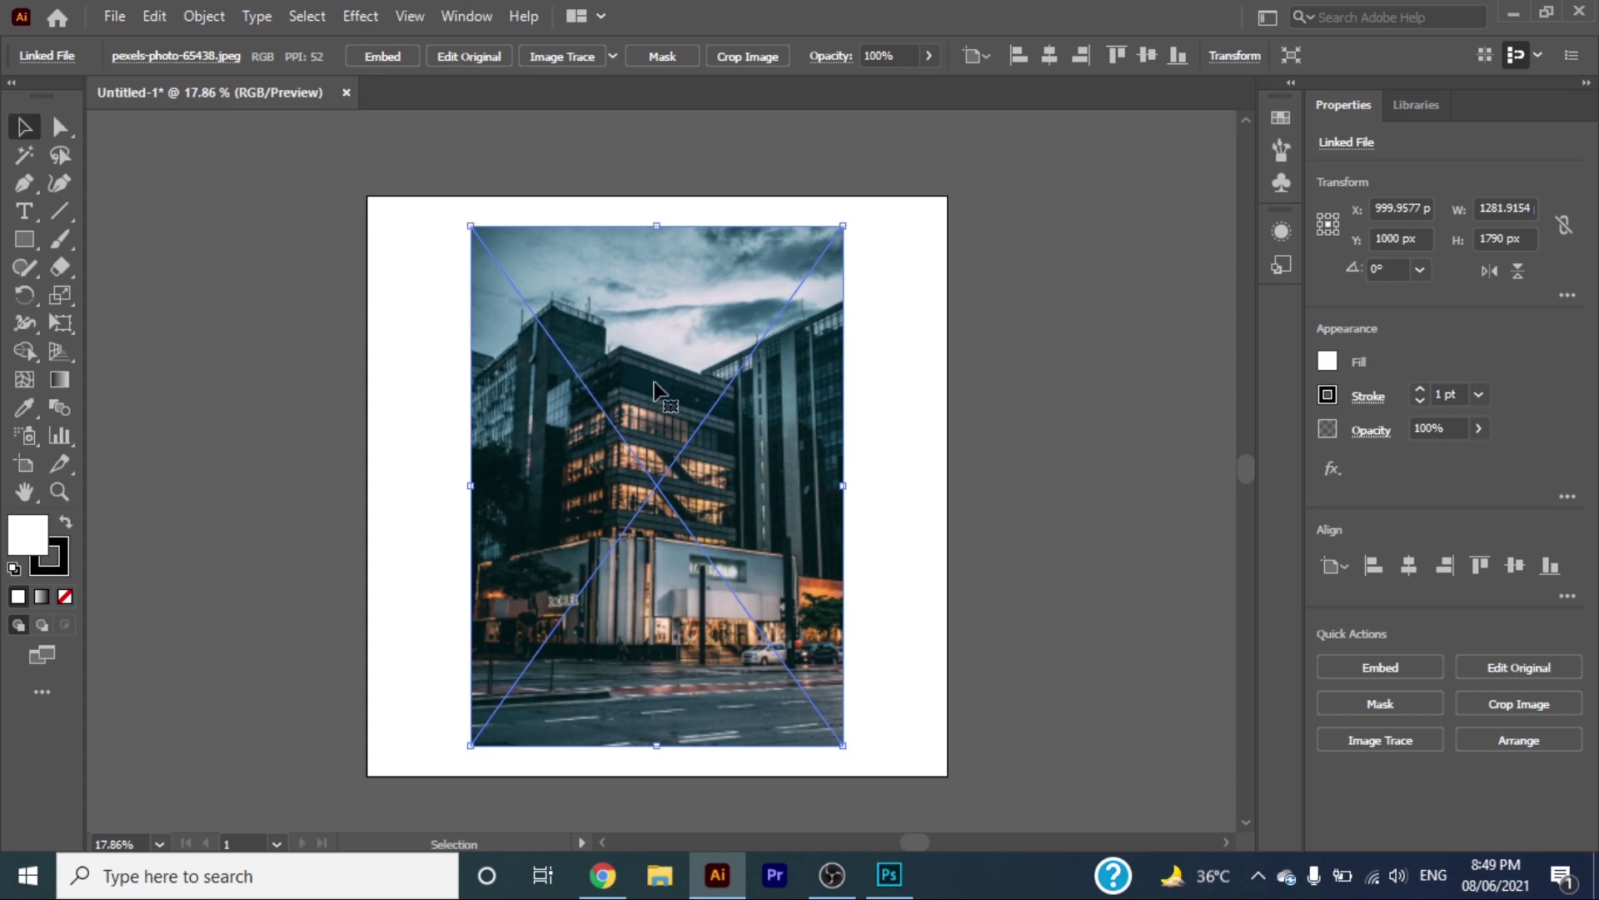
left_click(868, 452)
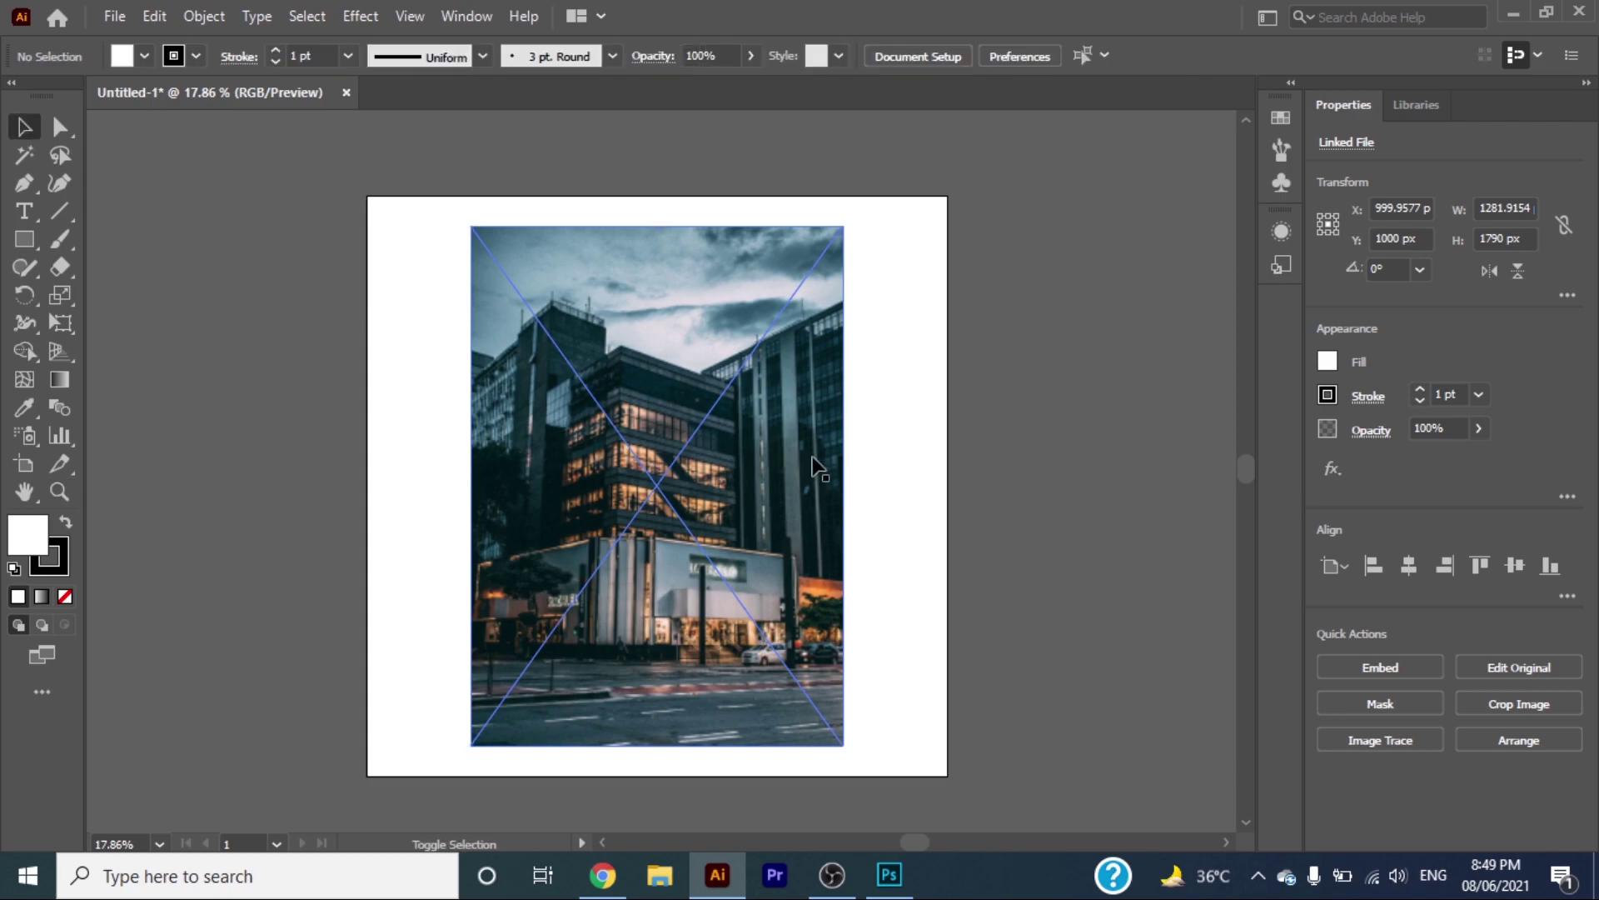
left_click(786, 473)
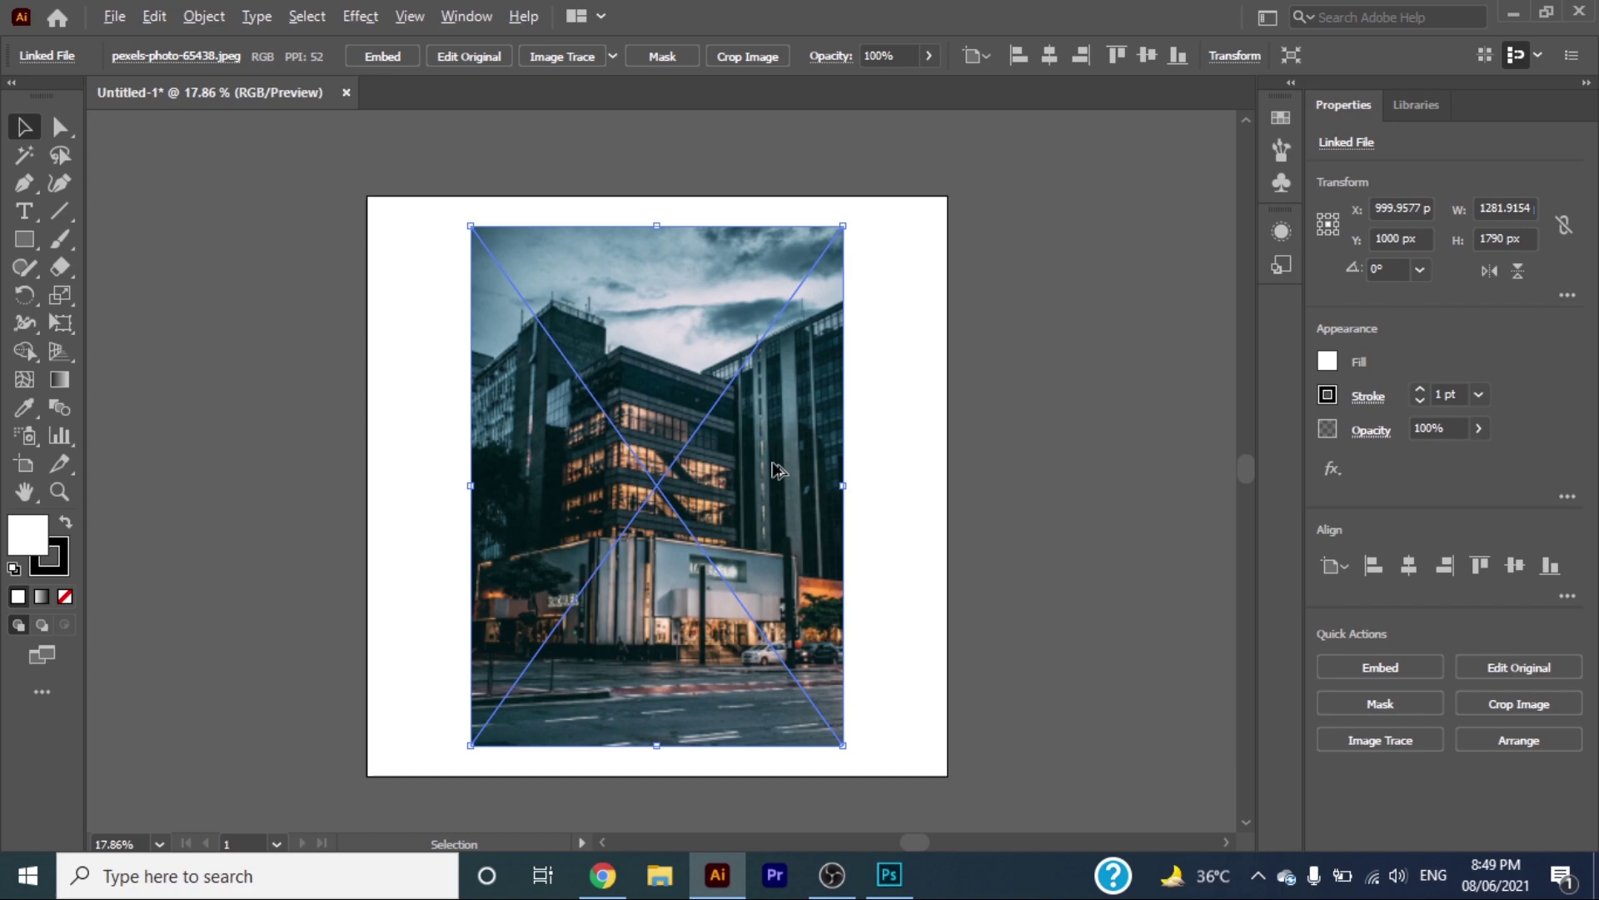
Step: Duplicate the photo, resize the copy to fill the artboard, and send it to the back
left_click_drag(783, 475, 952, 482)
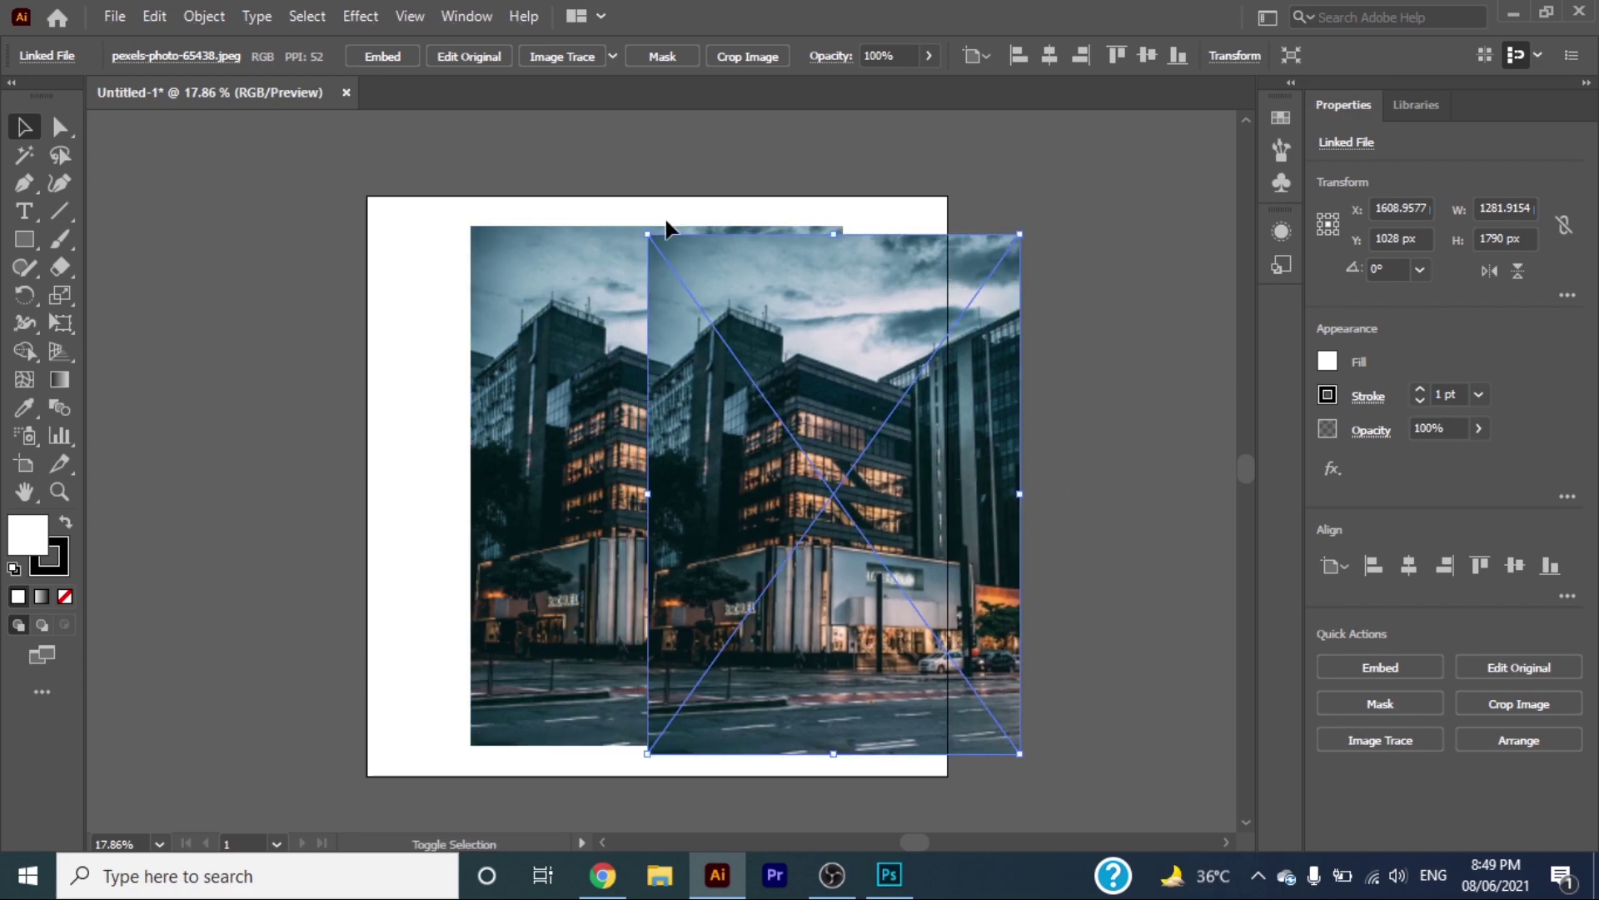
left_click_drag(647, 234, 338, 176)
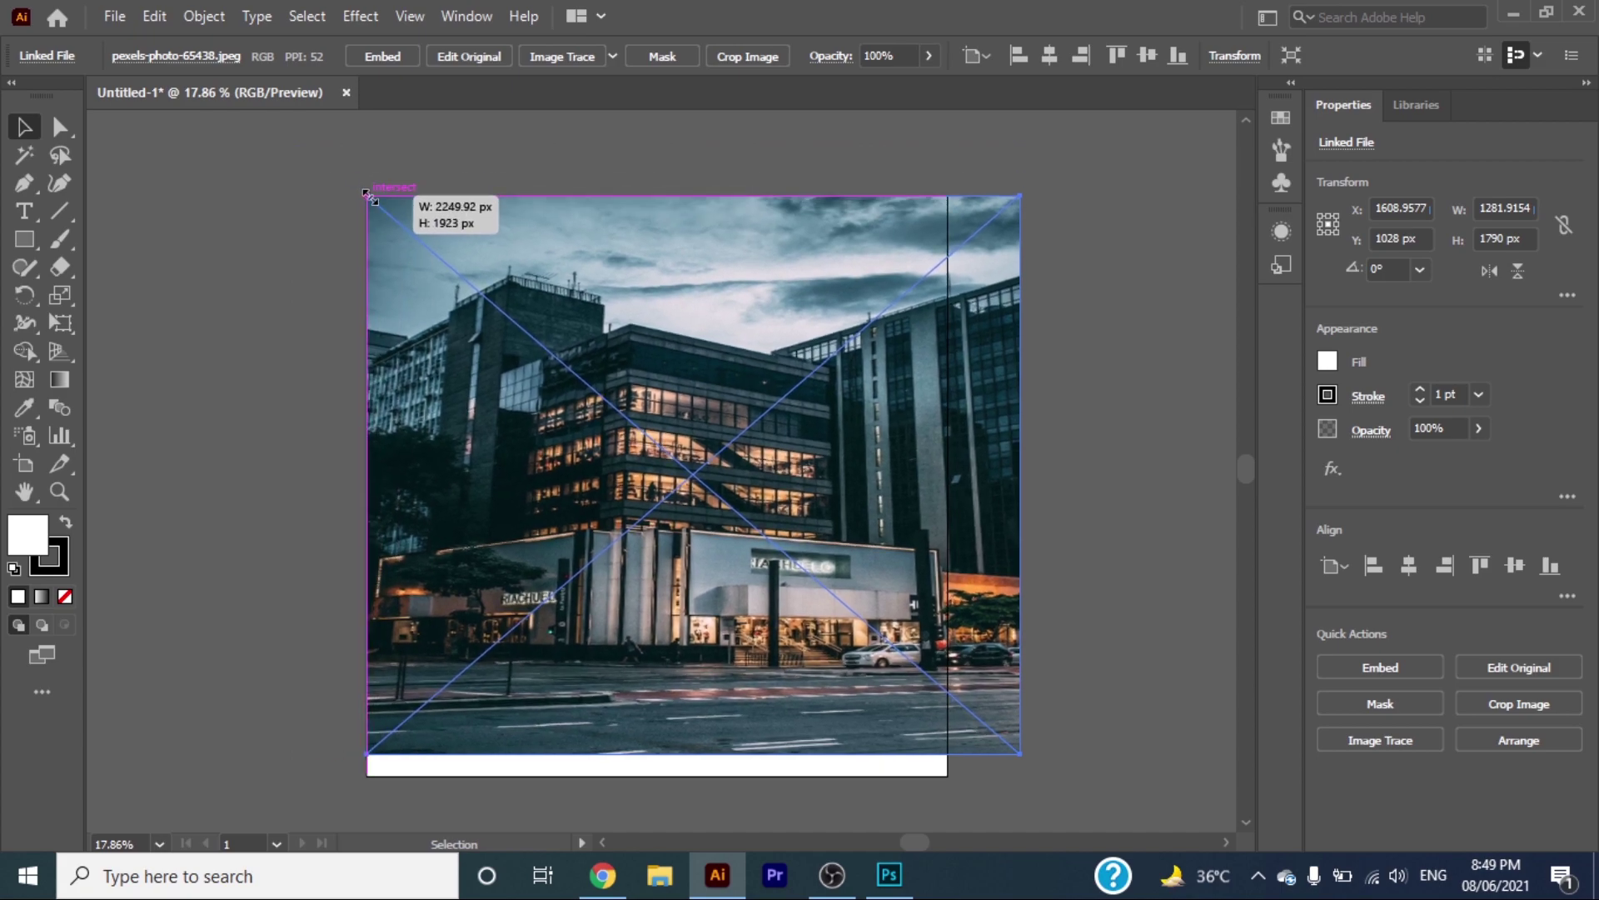
left_click_drag(337, 177, 366, 196)
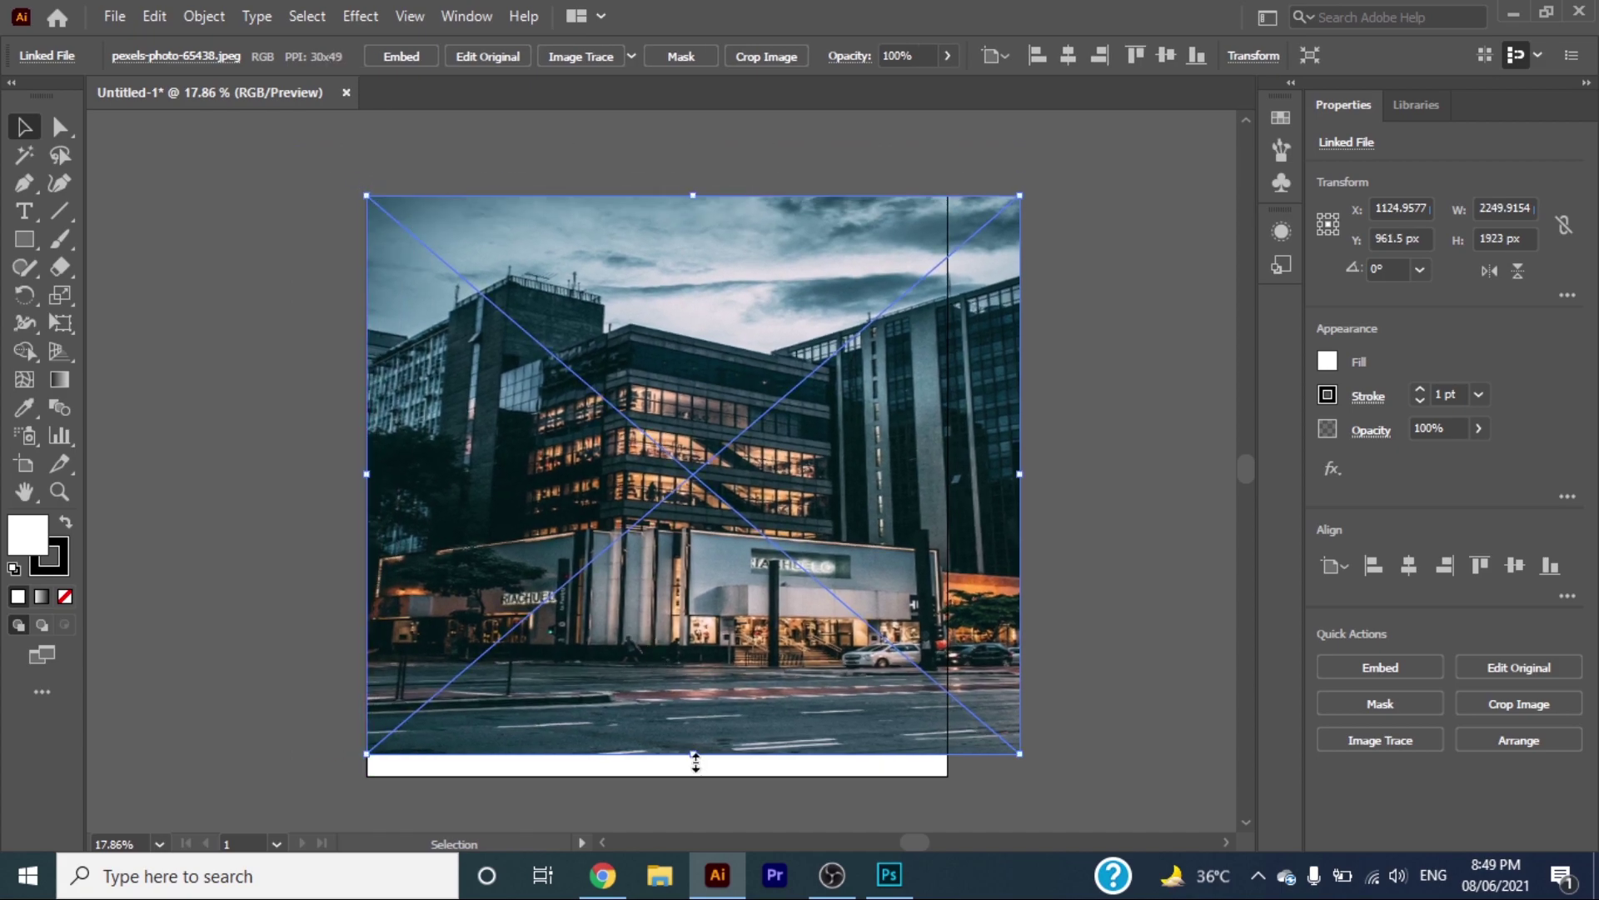
left_click_drag(694, 754, 694, 776)
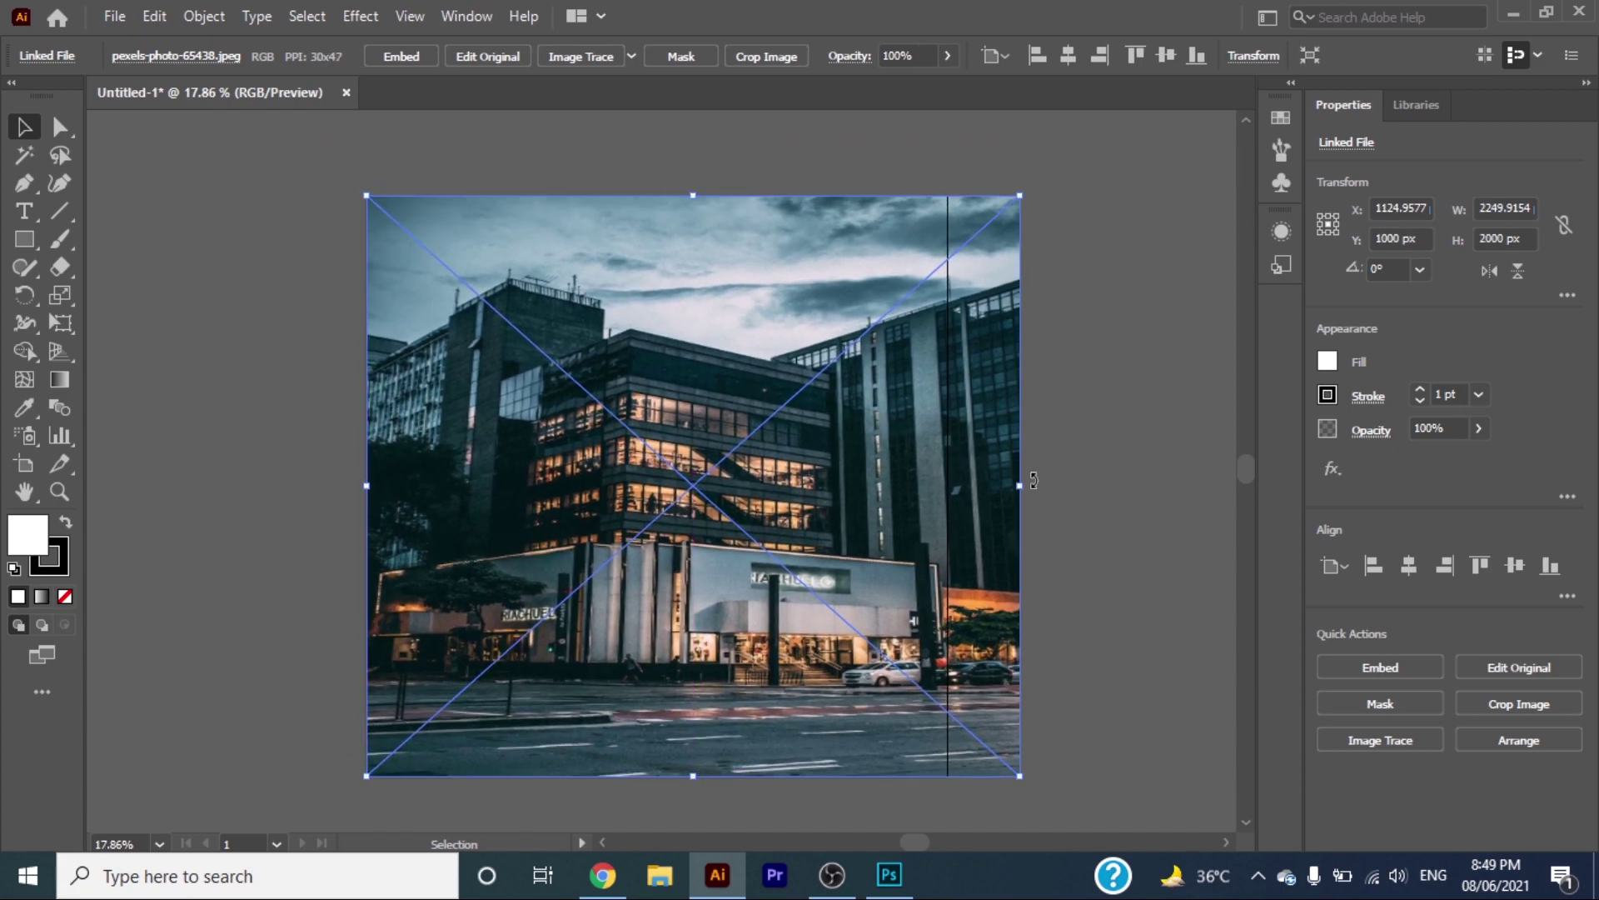
left_click_drag(1023, 488, 950, 487)
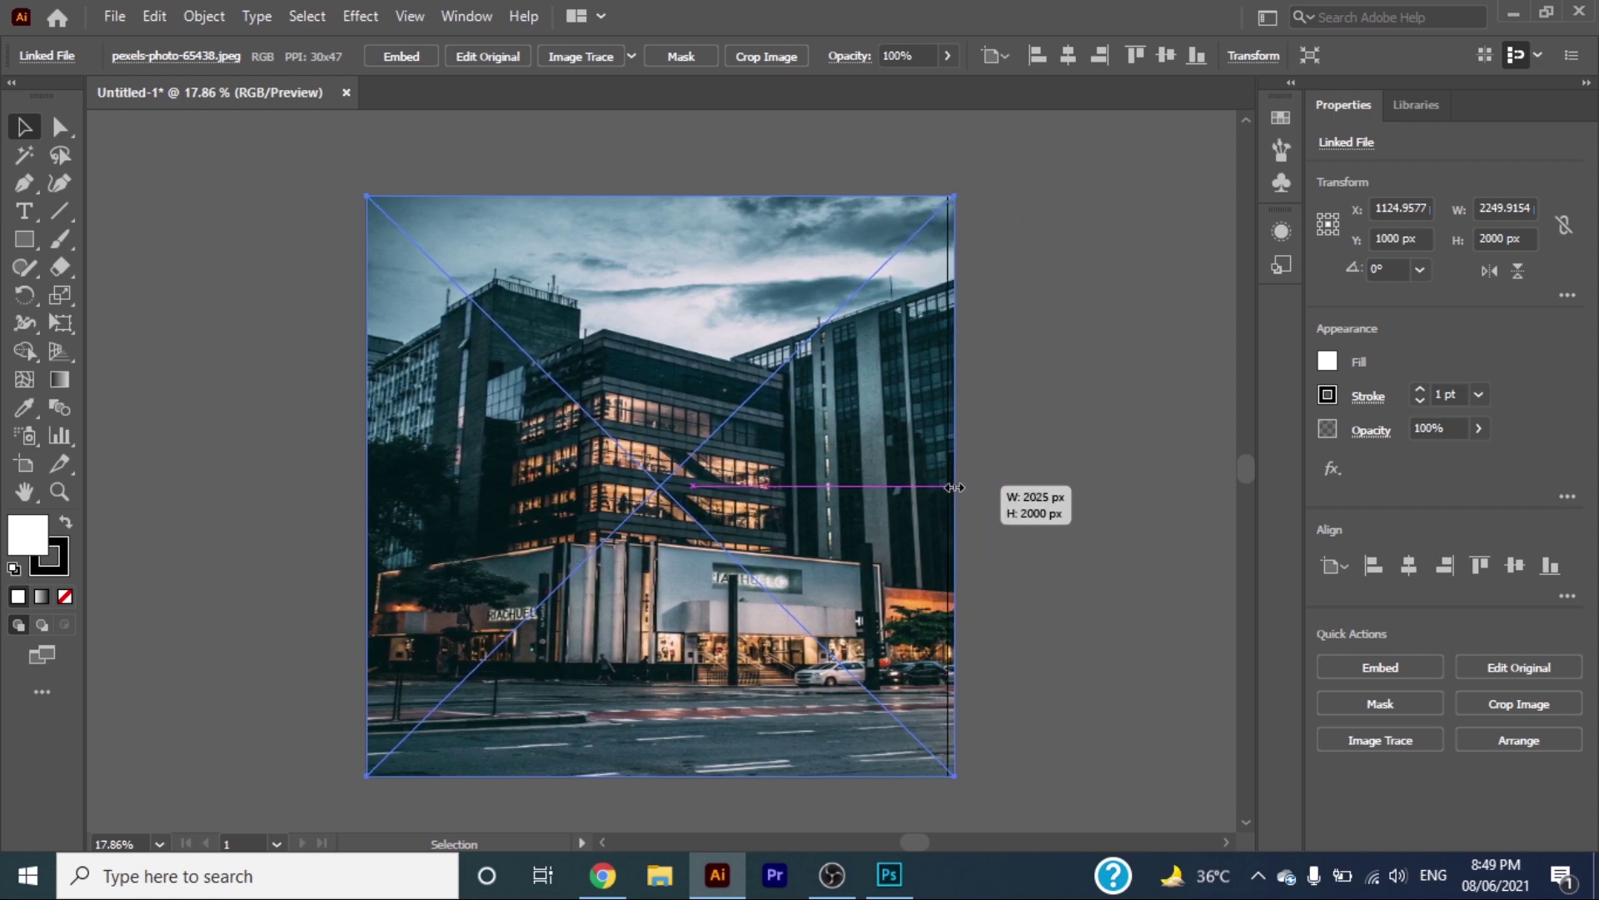
right_click(879, 435)
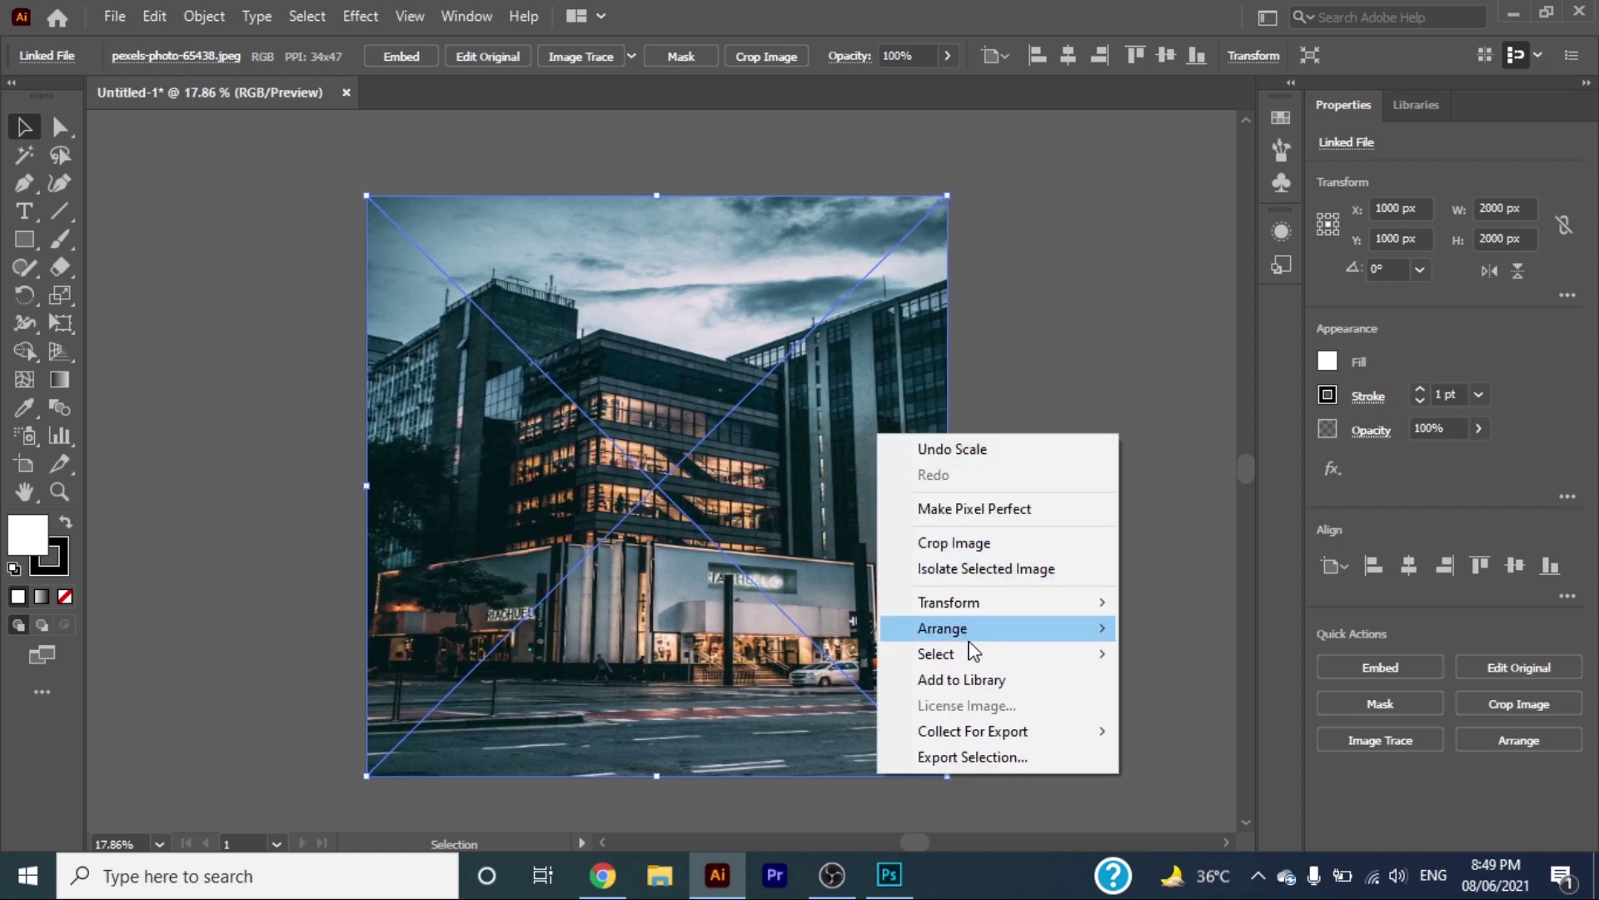
mouse_move(950, 628)
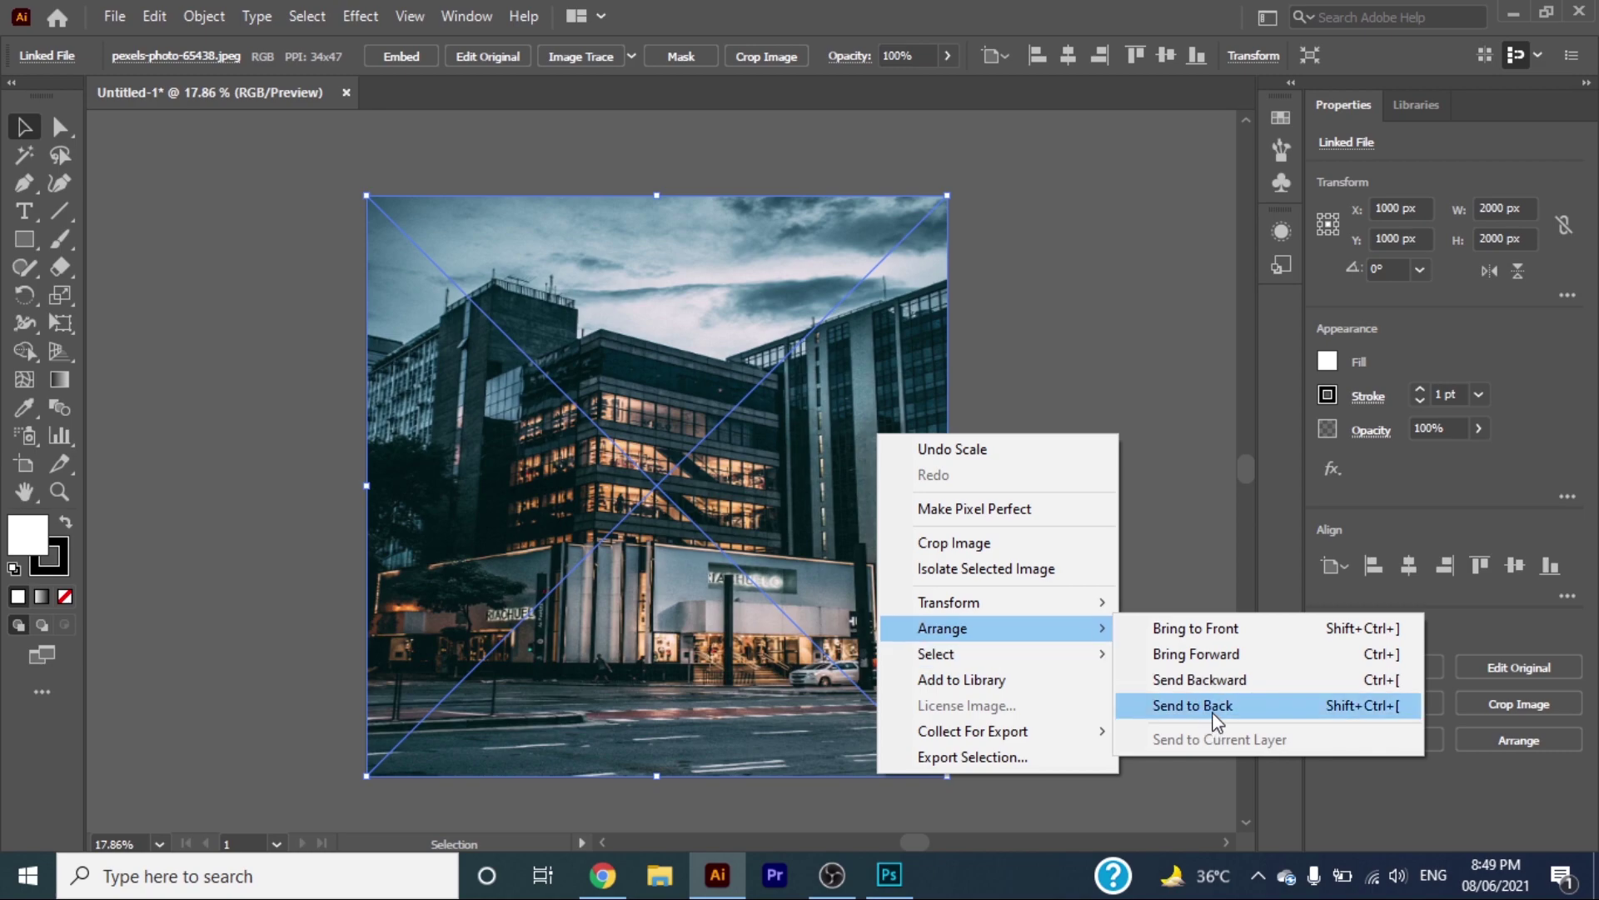
left_click(1209, 707)
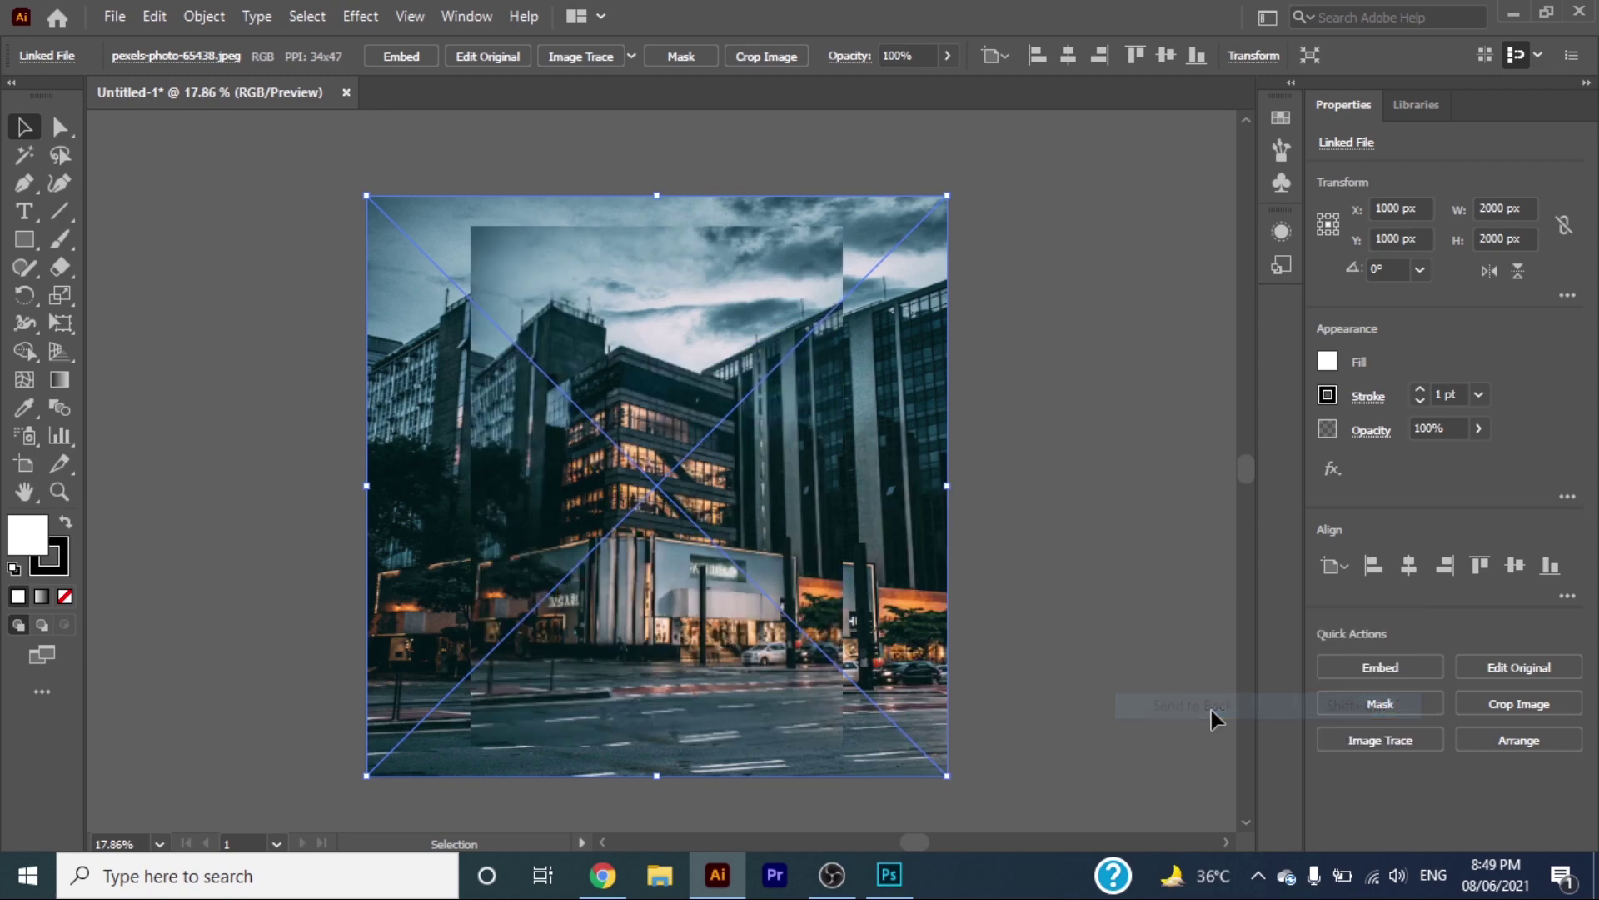
Step: Fade the background copy to 55% opacity and align the sharp photo to the right edge
left_click(949, 55)
left_click(905, 84)
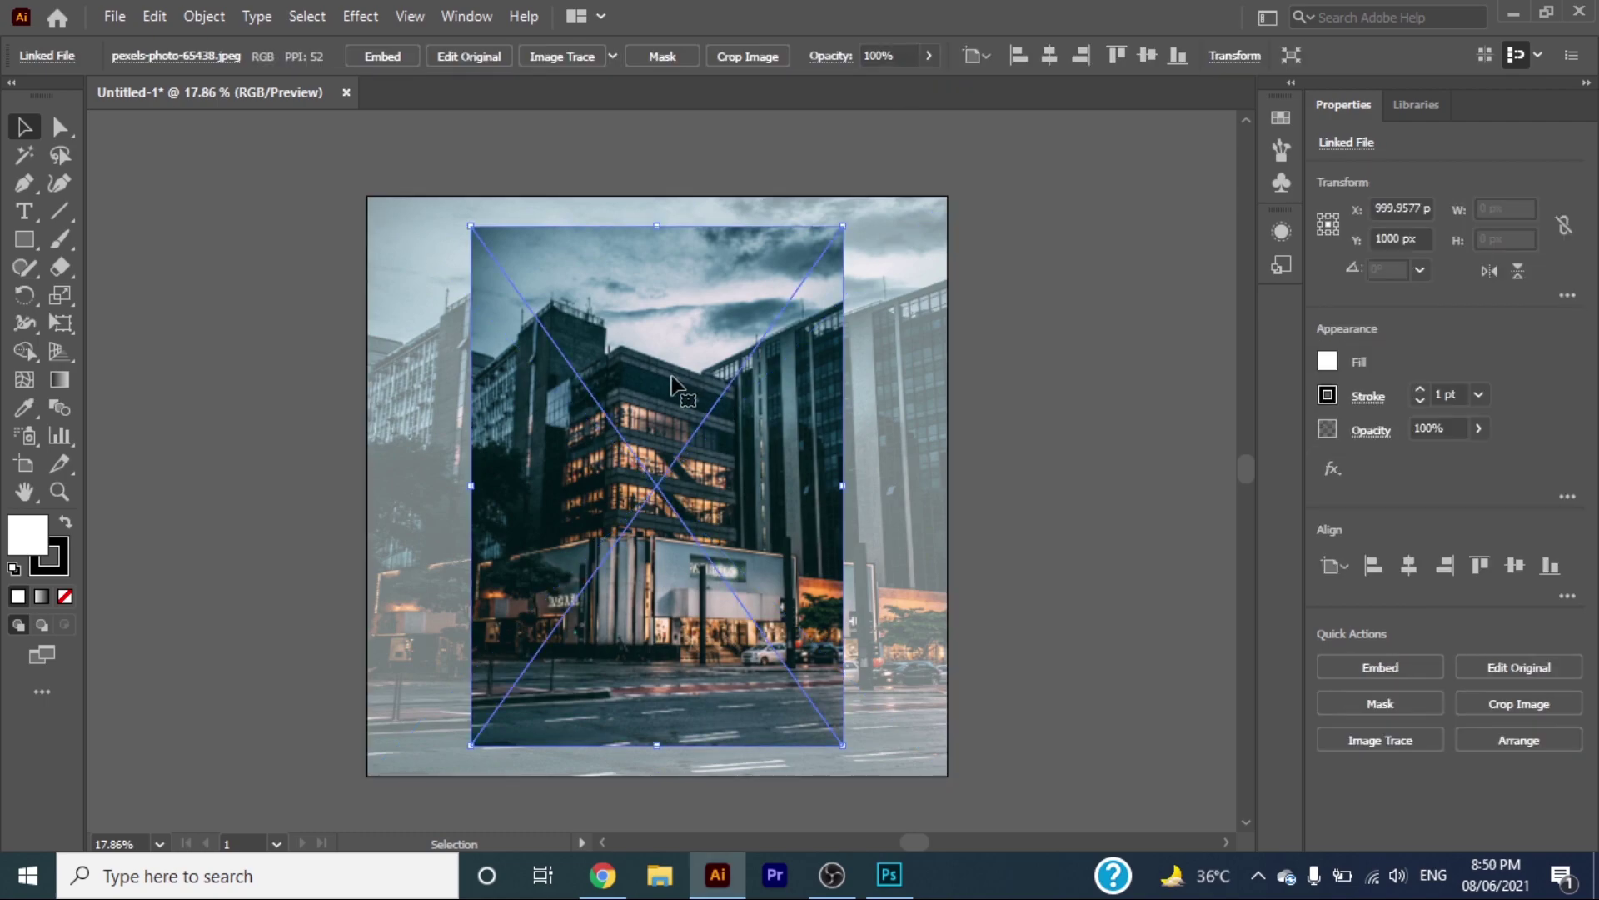
left_click_drag(473, 429, 559, 429)
left_click(938, 416)
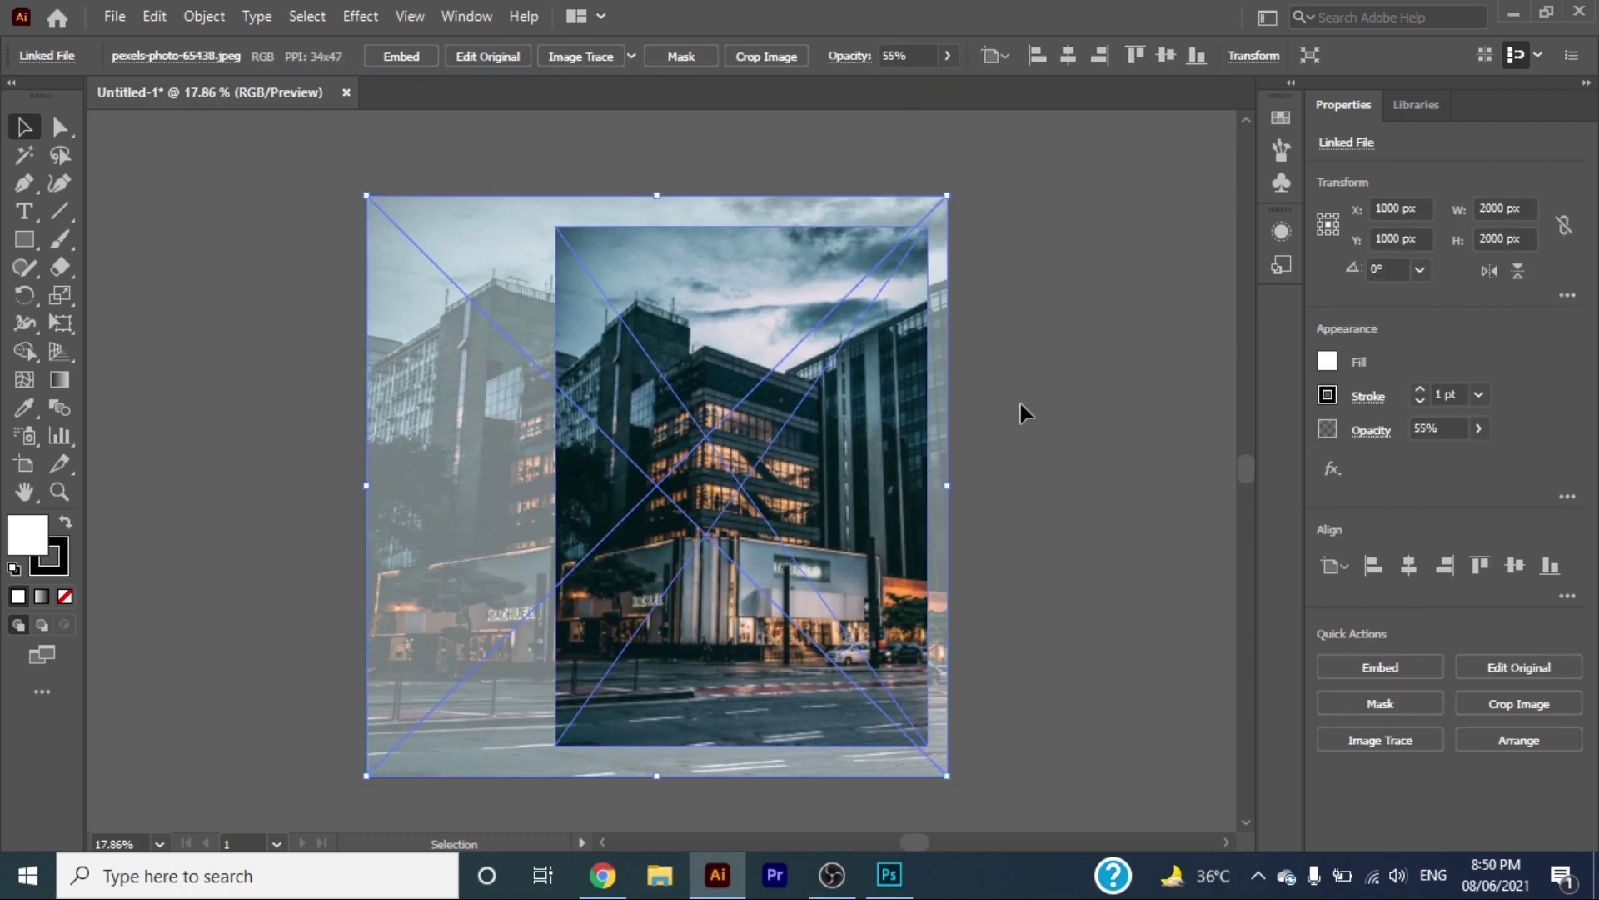
left_click_drag(863, 414, 883, 450)
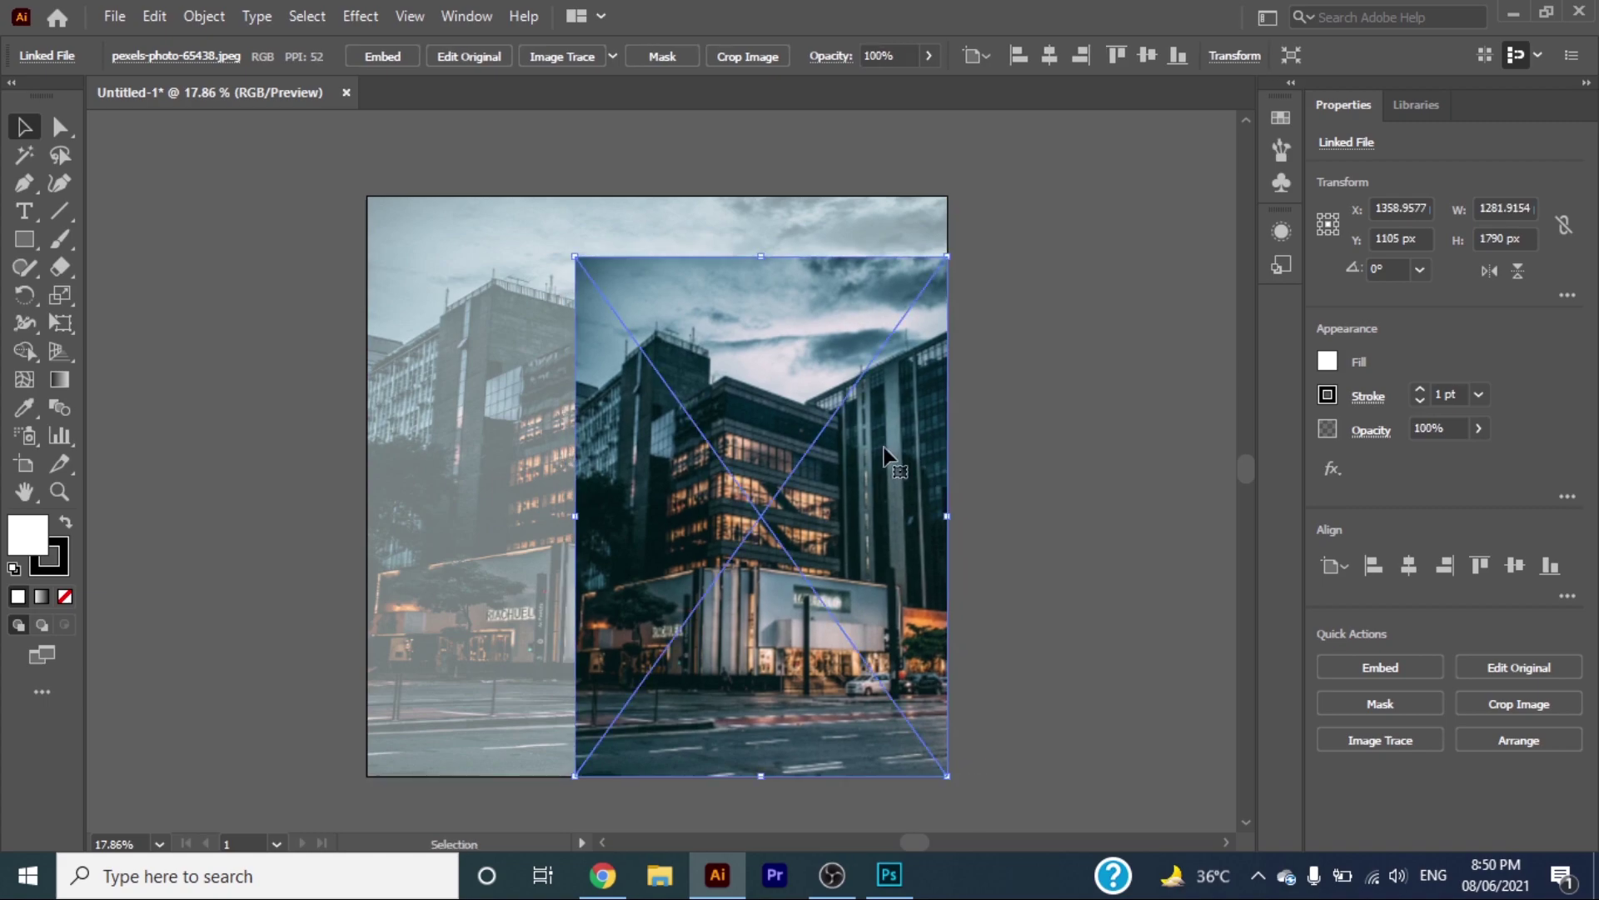
left_click_drag(575, 256, 535, 198)
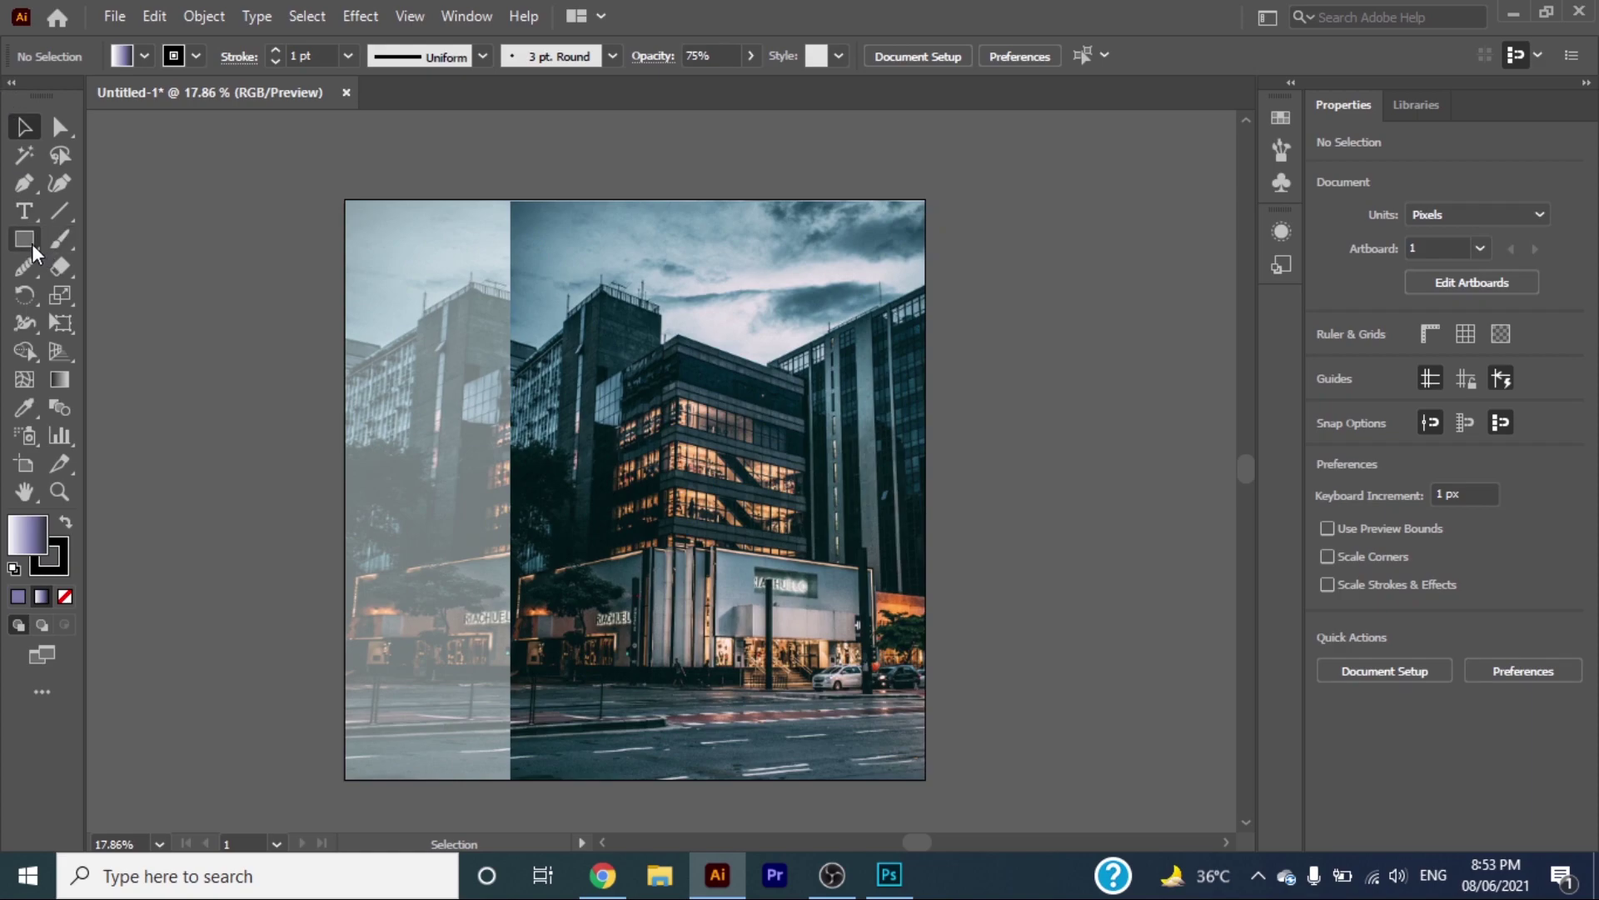
left_click(31, 241)
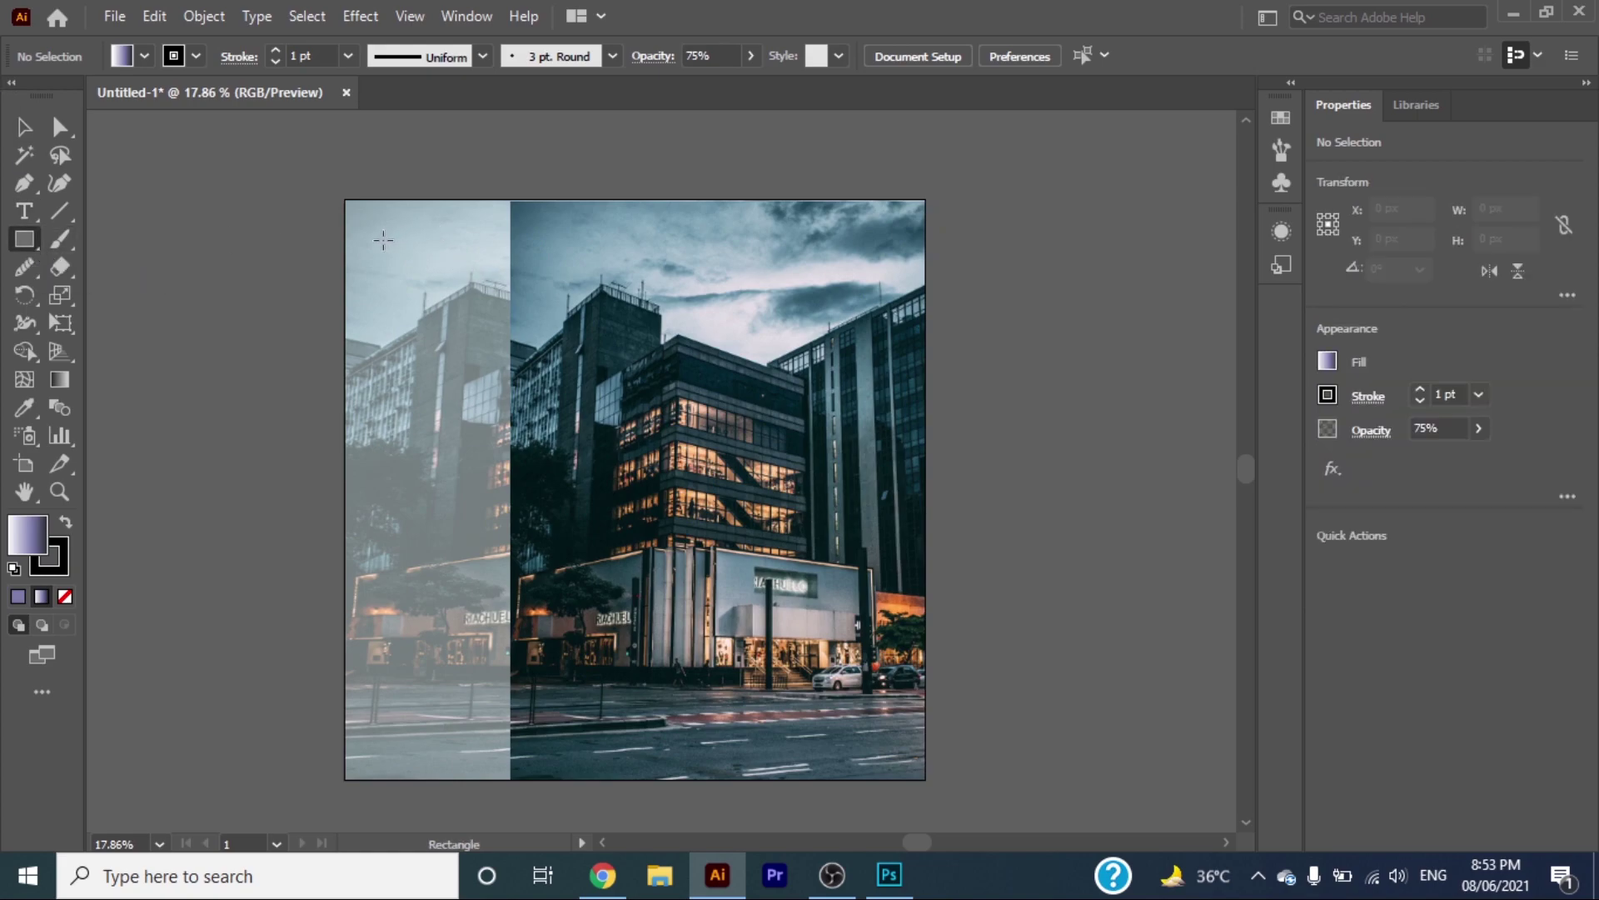
Step: Draw a gradient-stroked rectangle with no fill over the poster's left part
left_click_drag(372, 239, 721, 751)
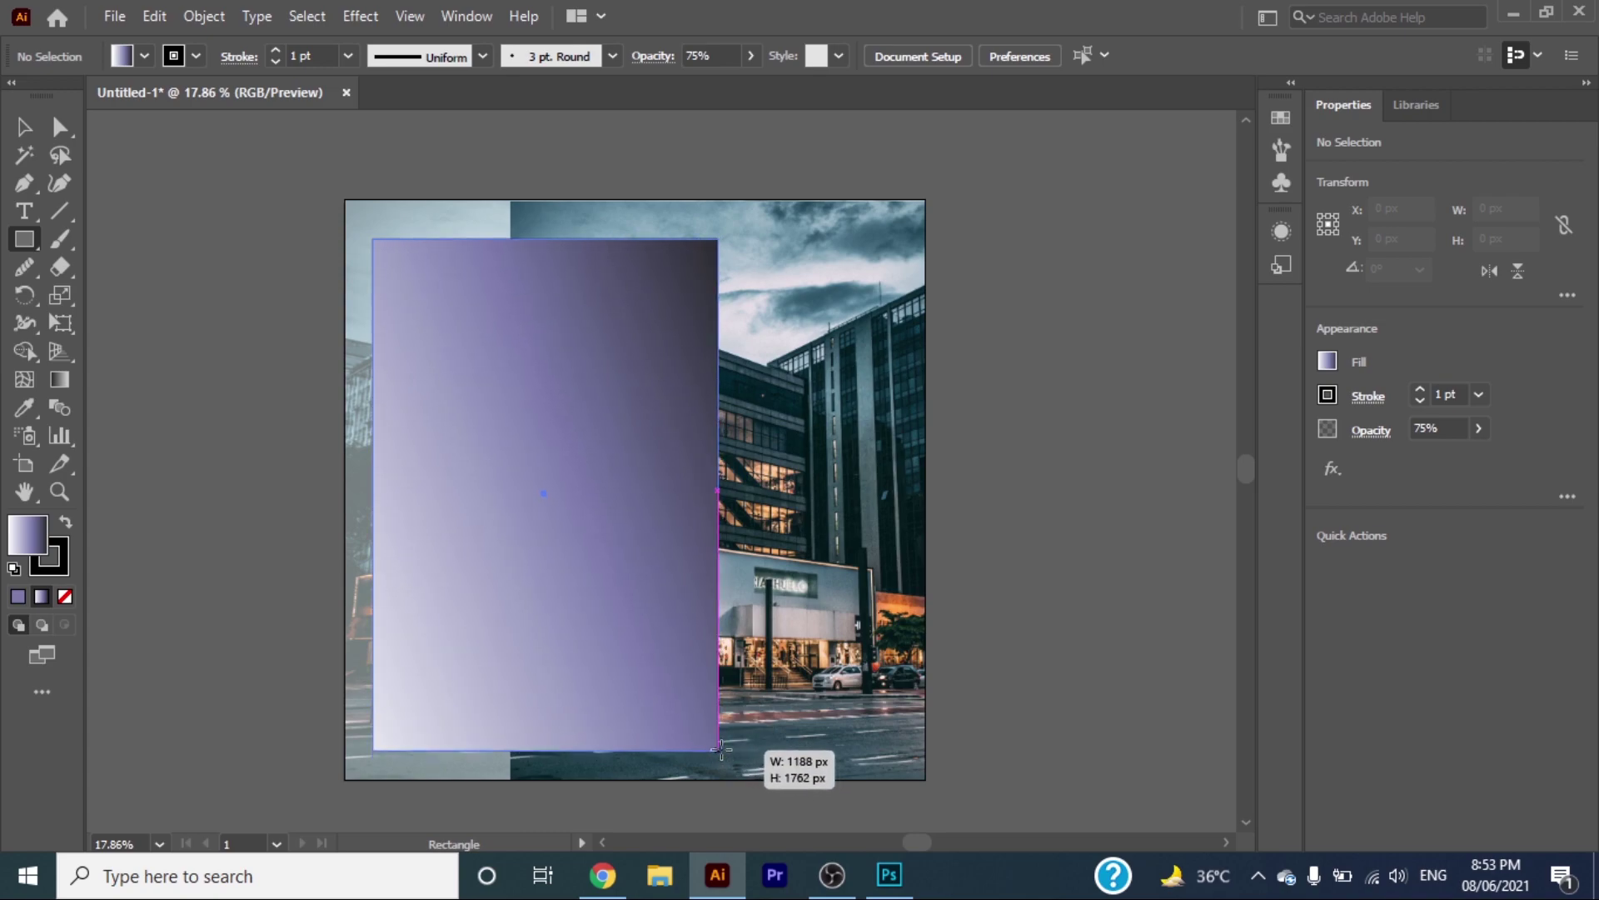
left_click_drag(721, 751, 722, 744)
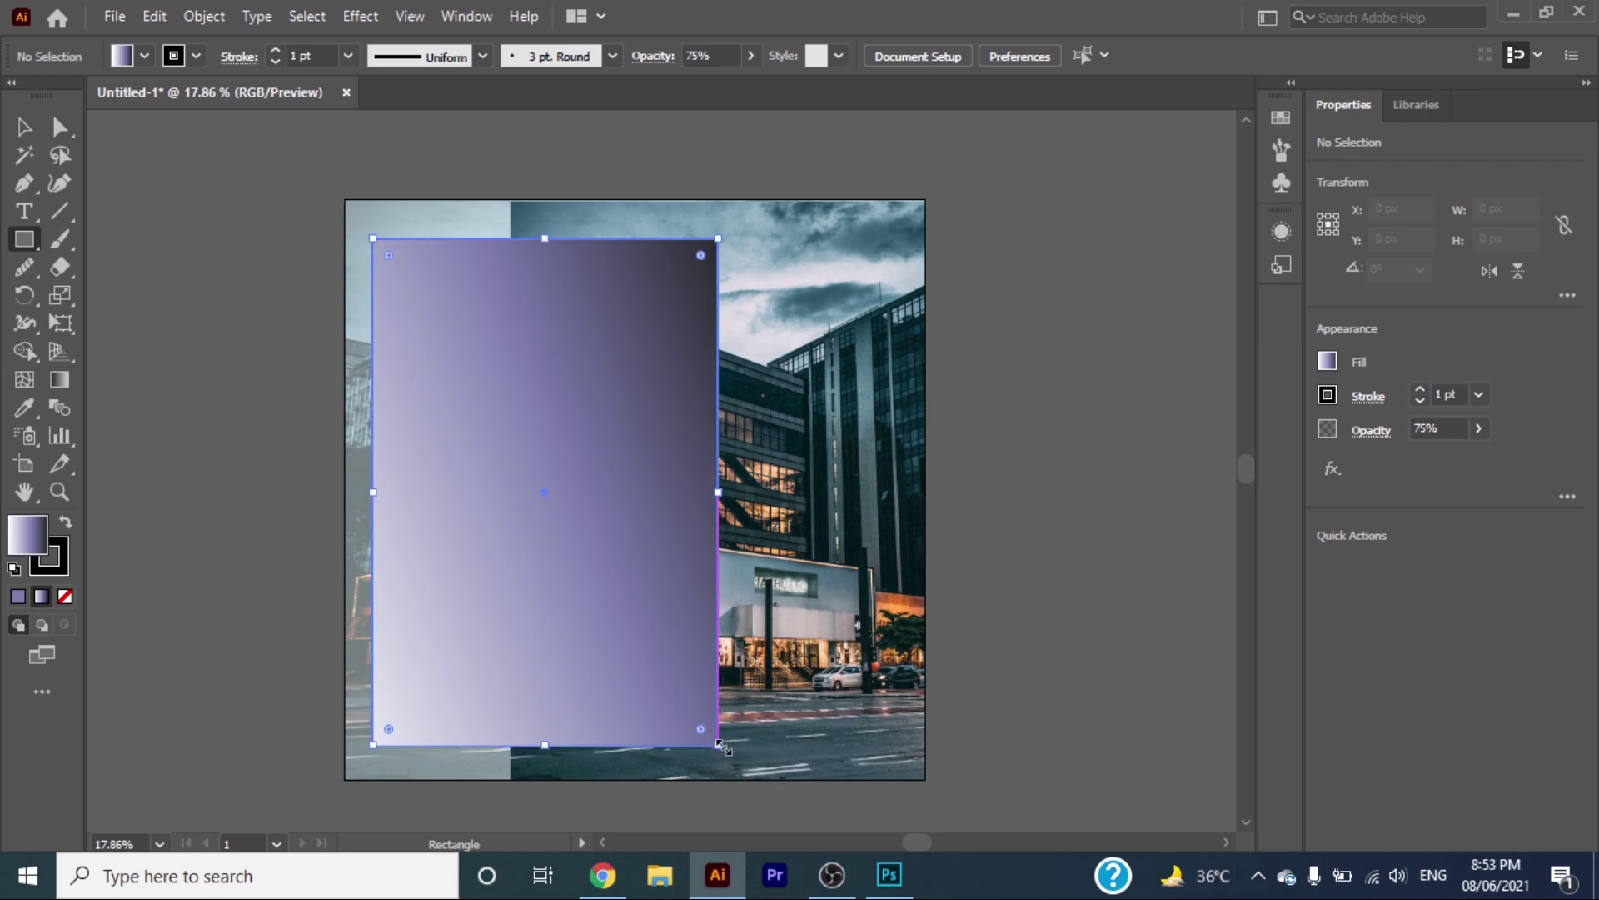
left_click(66, 525)
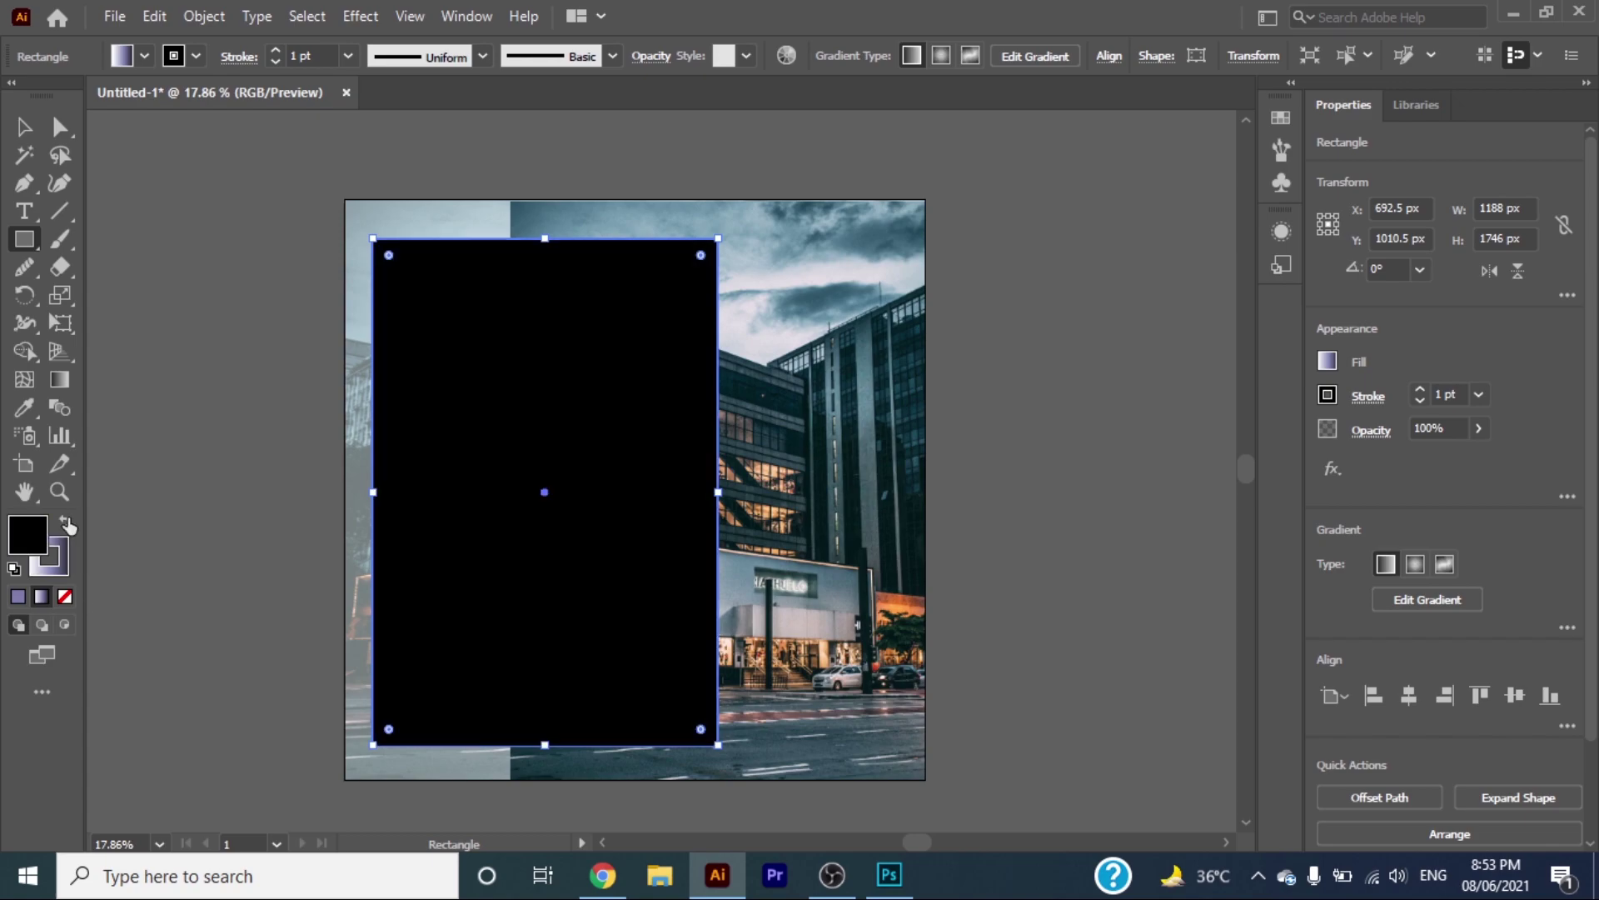
left_click(65, 598)
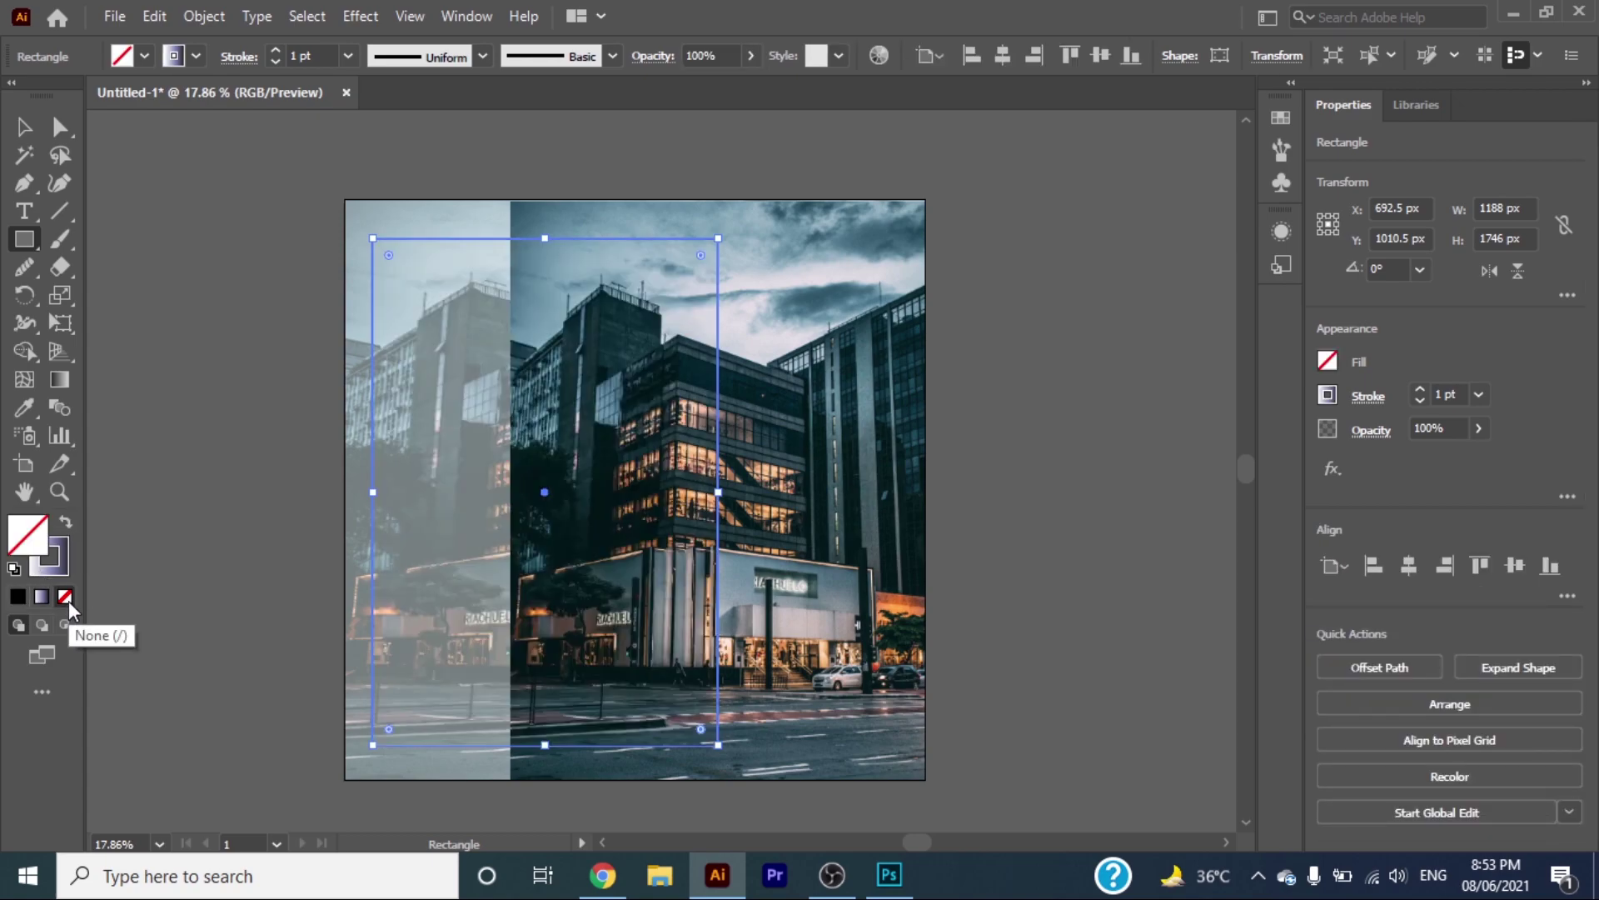
Step: Set the frame's stroke to 29 pt and reverse its gradient to run dark purple to white
left_click(277, 50)
left_click(277, 50)
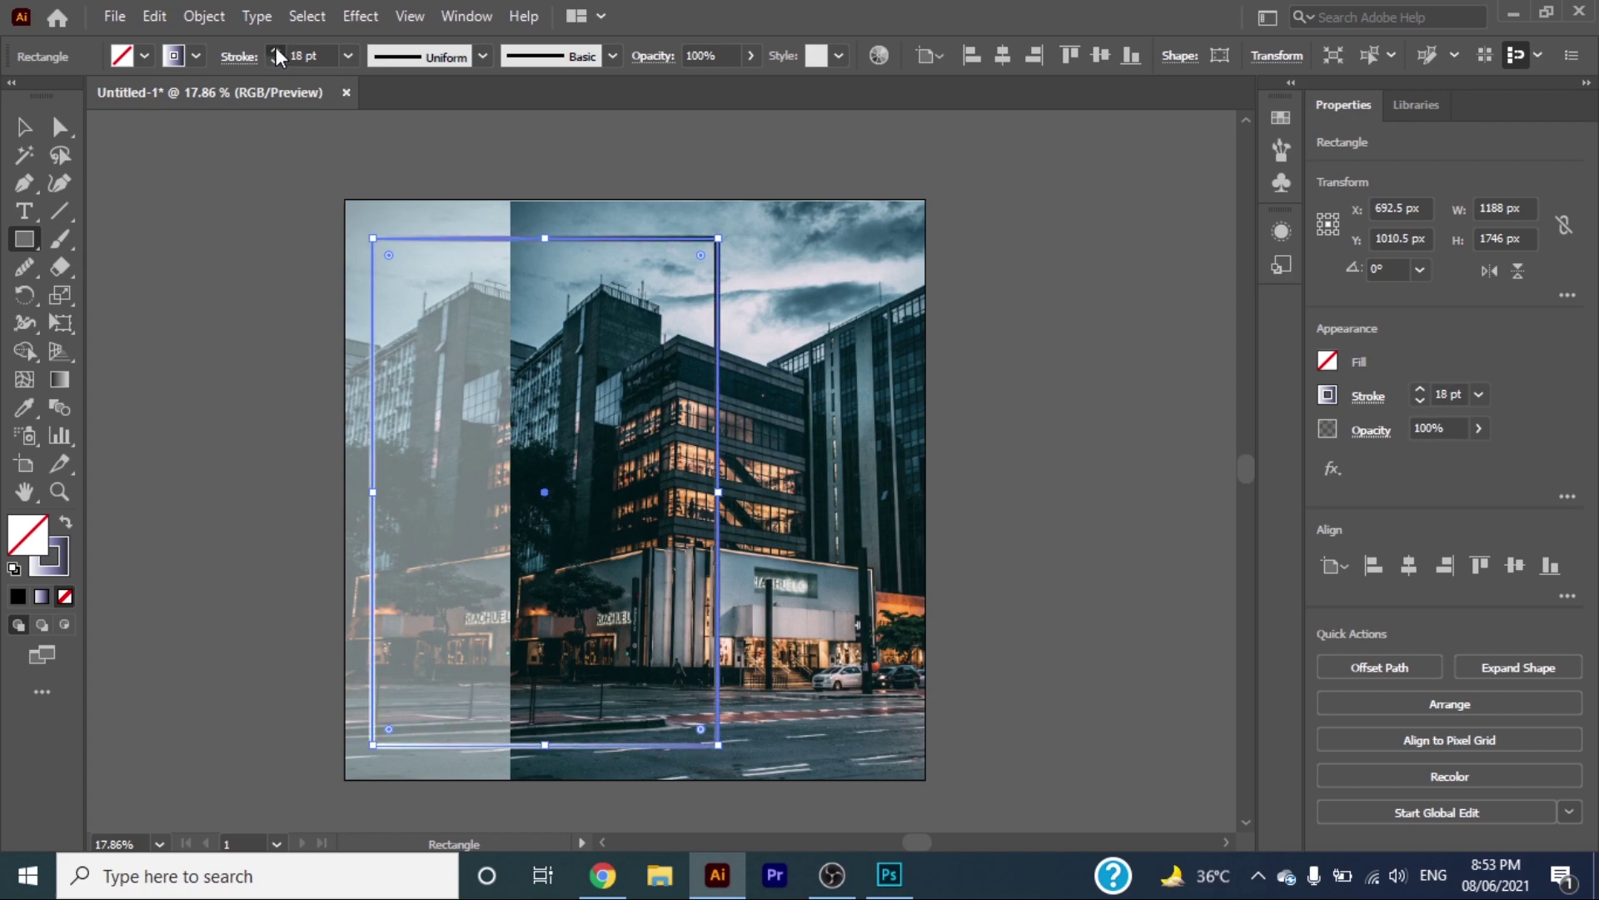
left_click(277, 50)
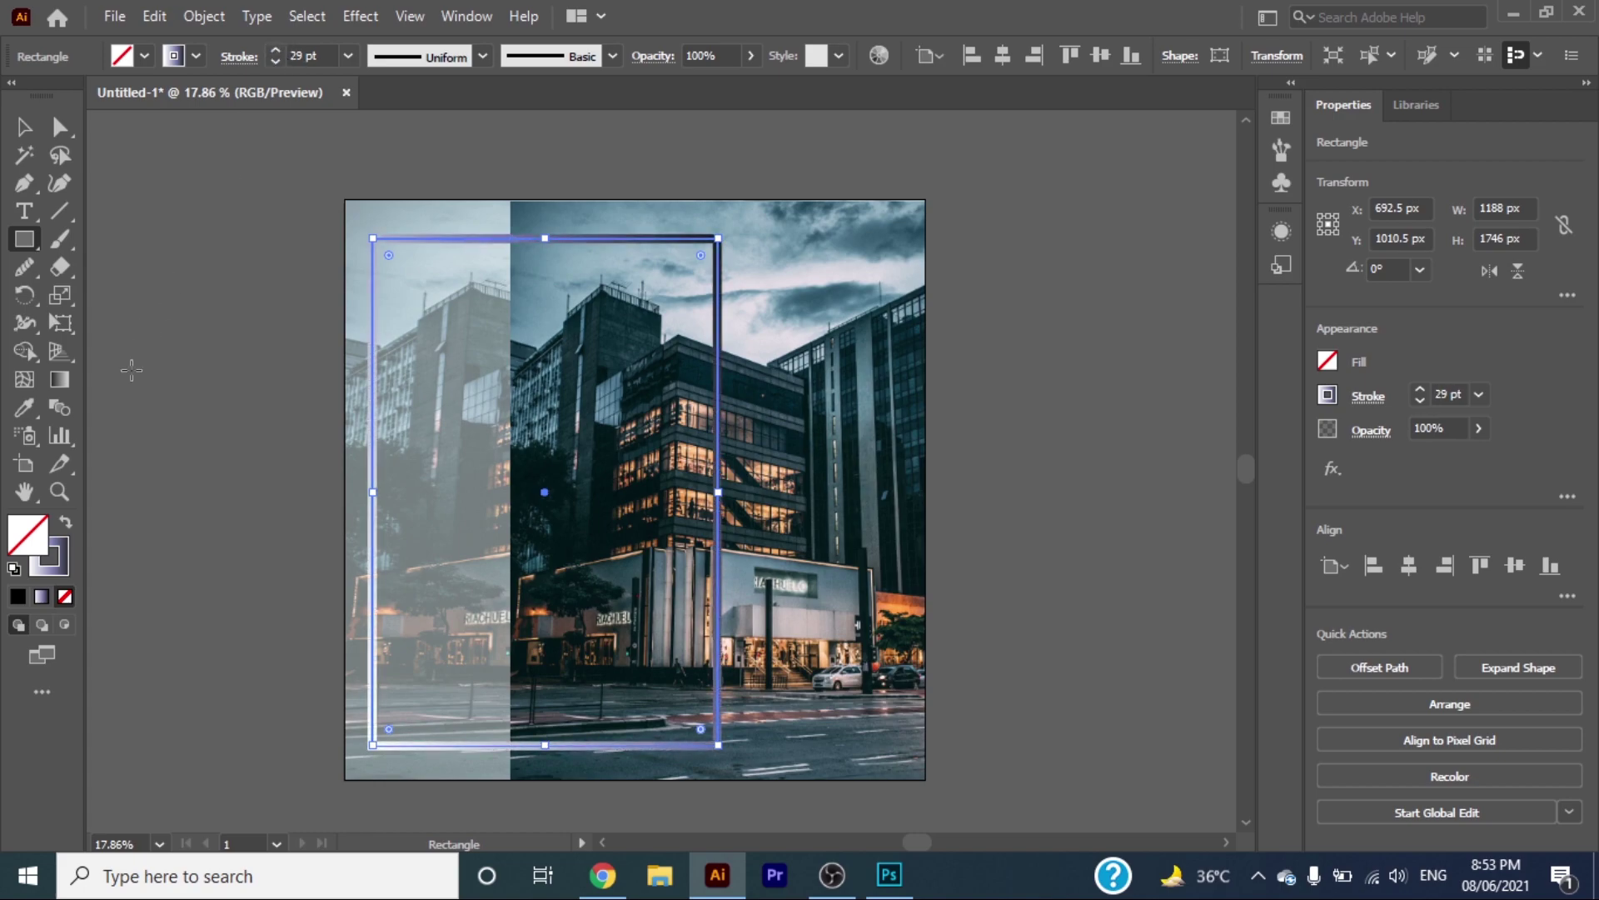
left_click(467, 16)
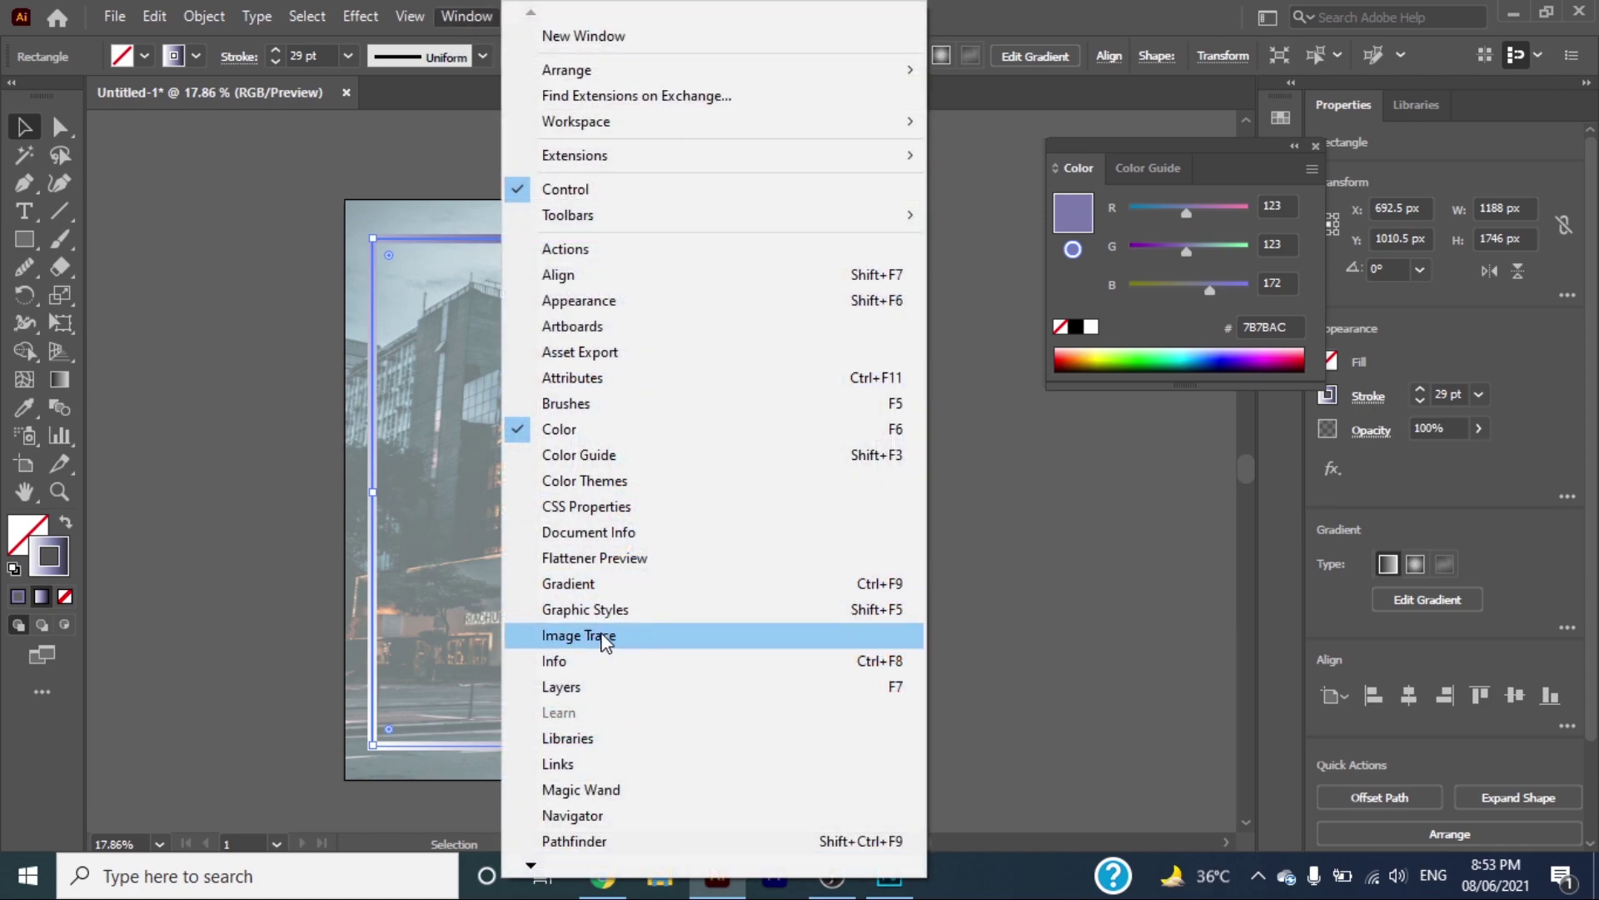
left_click(583, 583)
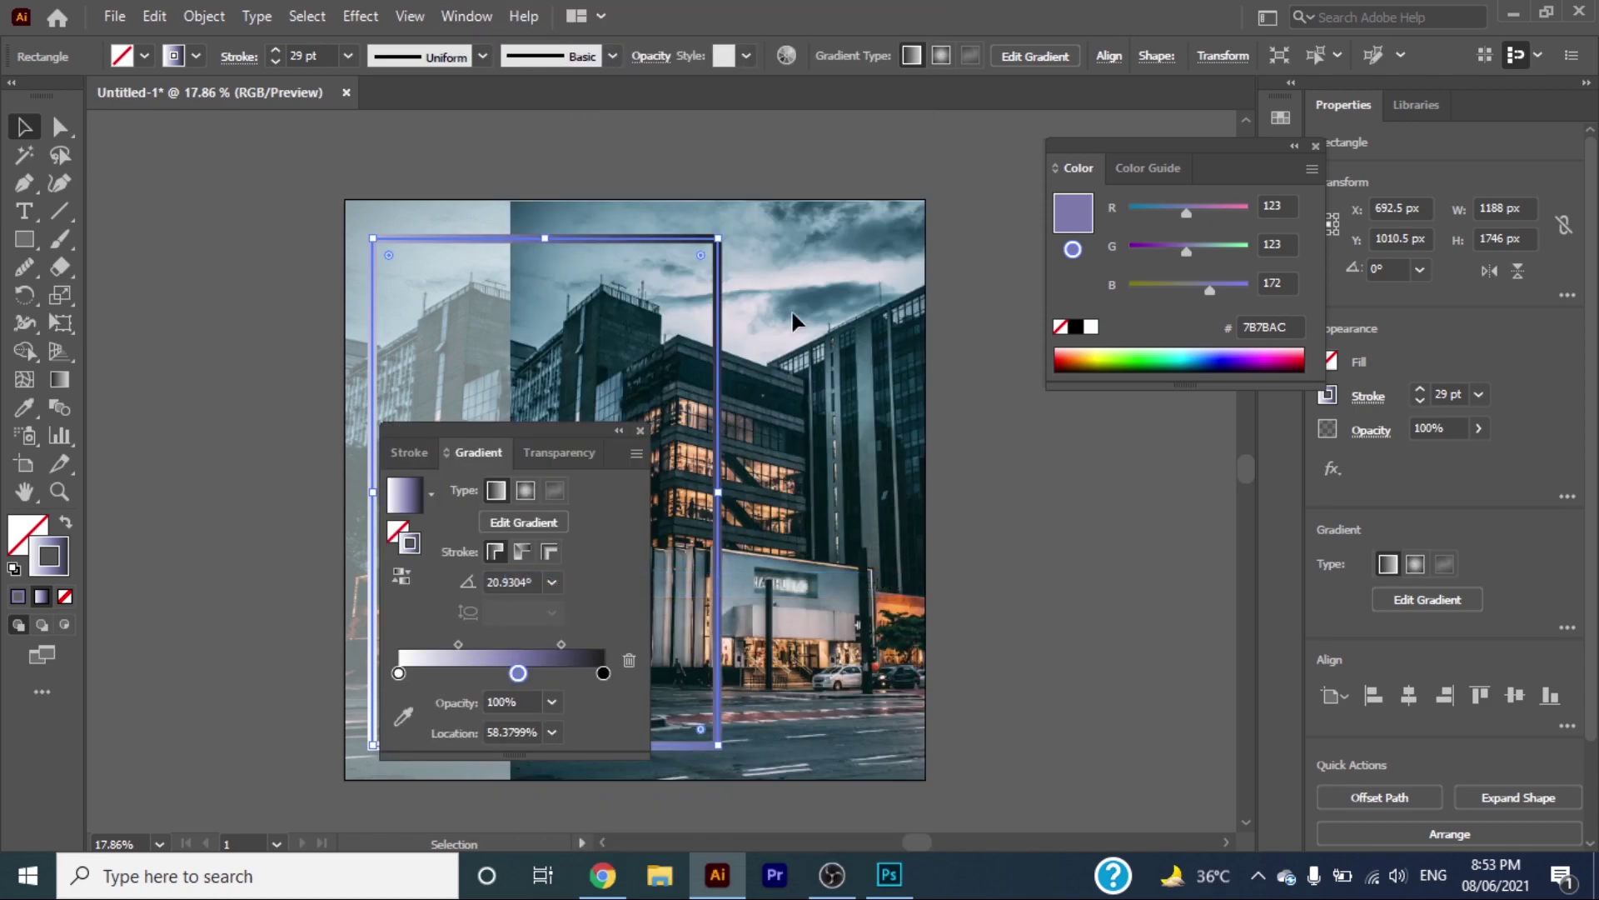
left_click(400, 576)
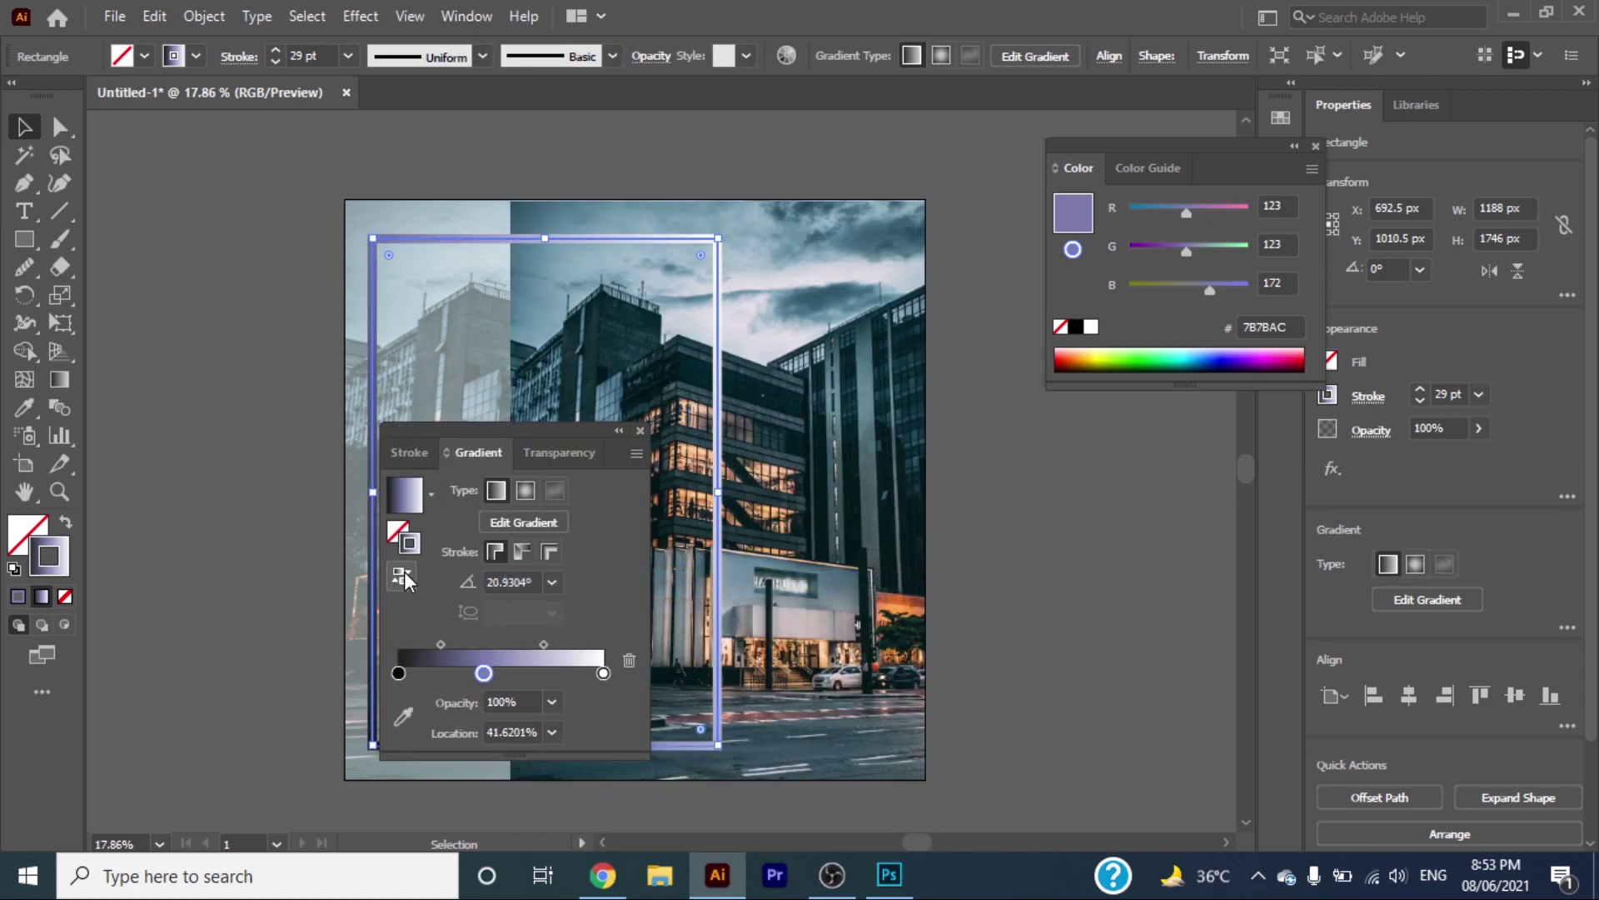
left_click(641, 431)
key("shift+e")
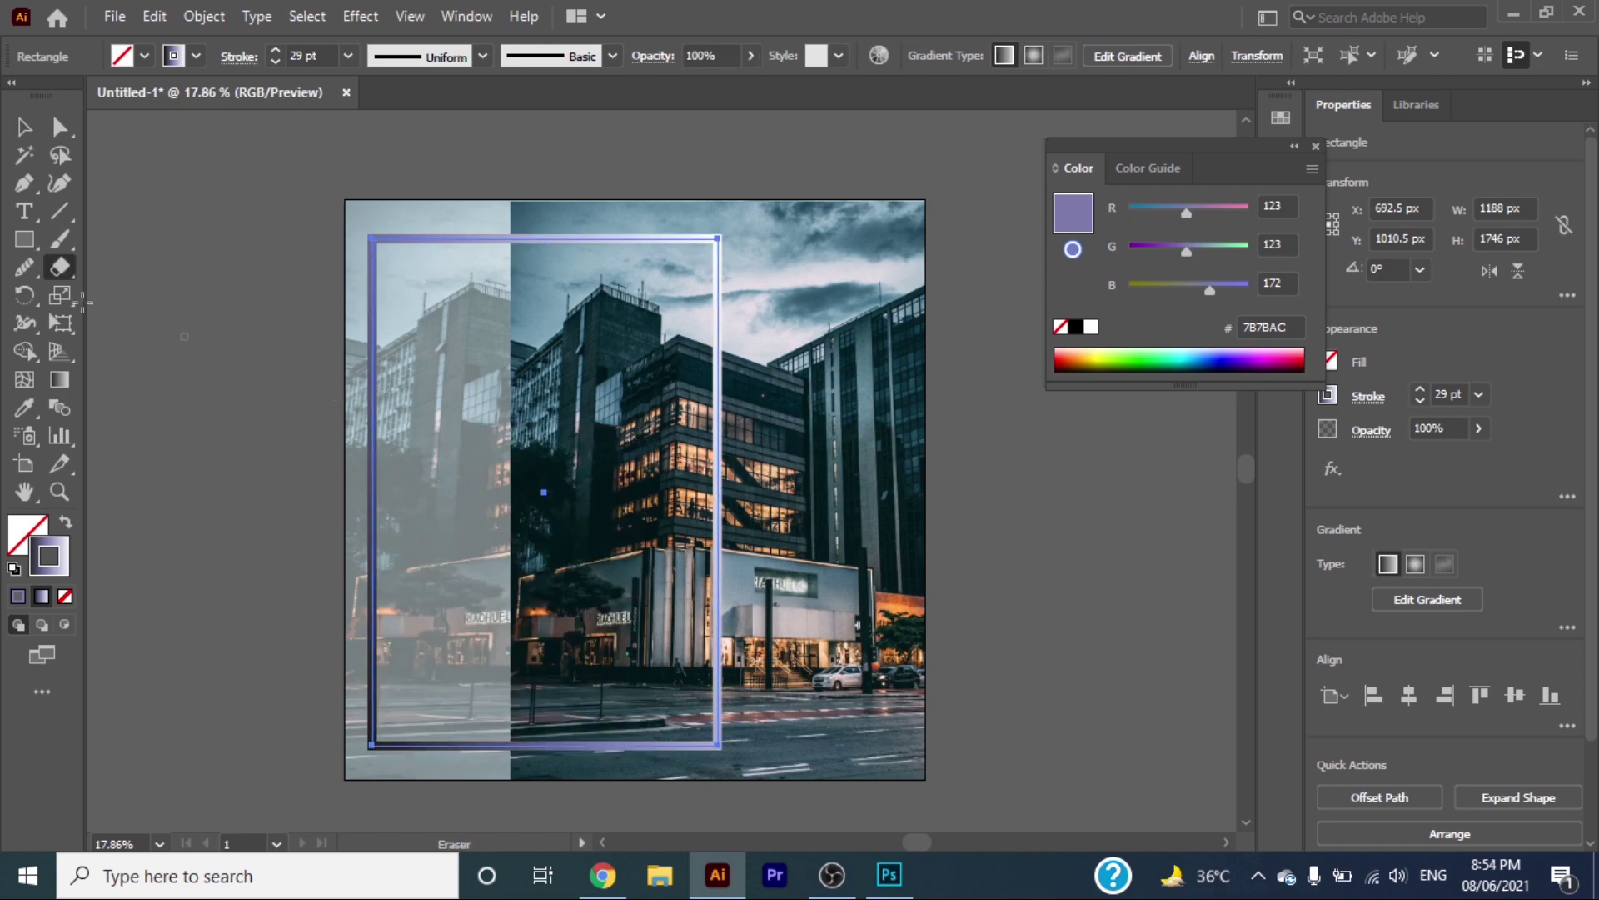
Step: Erase the frame's right edge with the Path Eraser and remove the detached segment
left_click(24, 267)
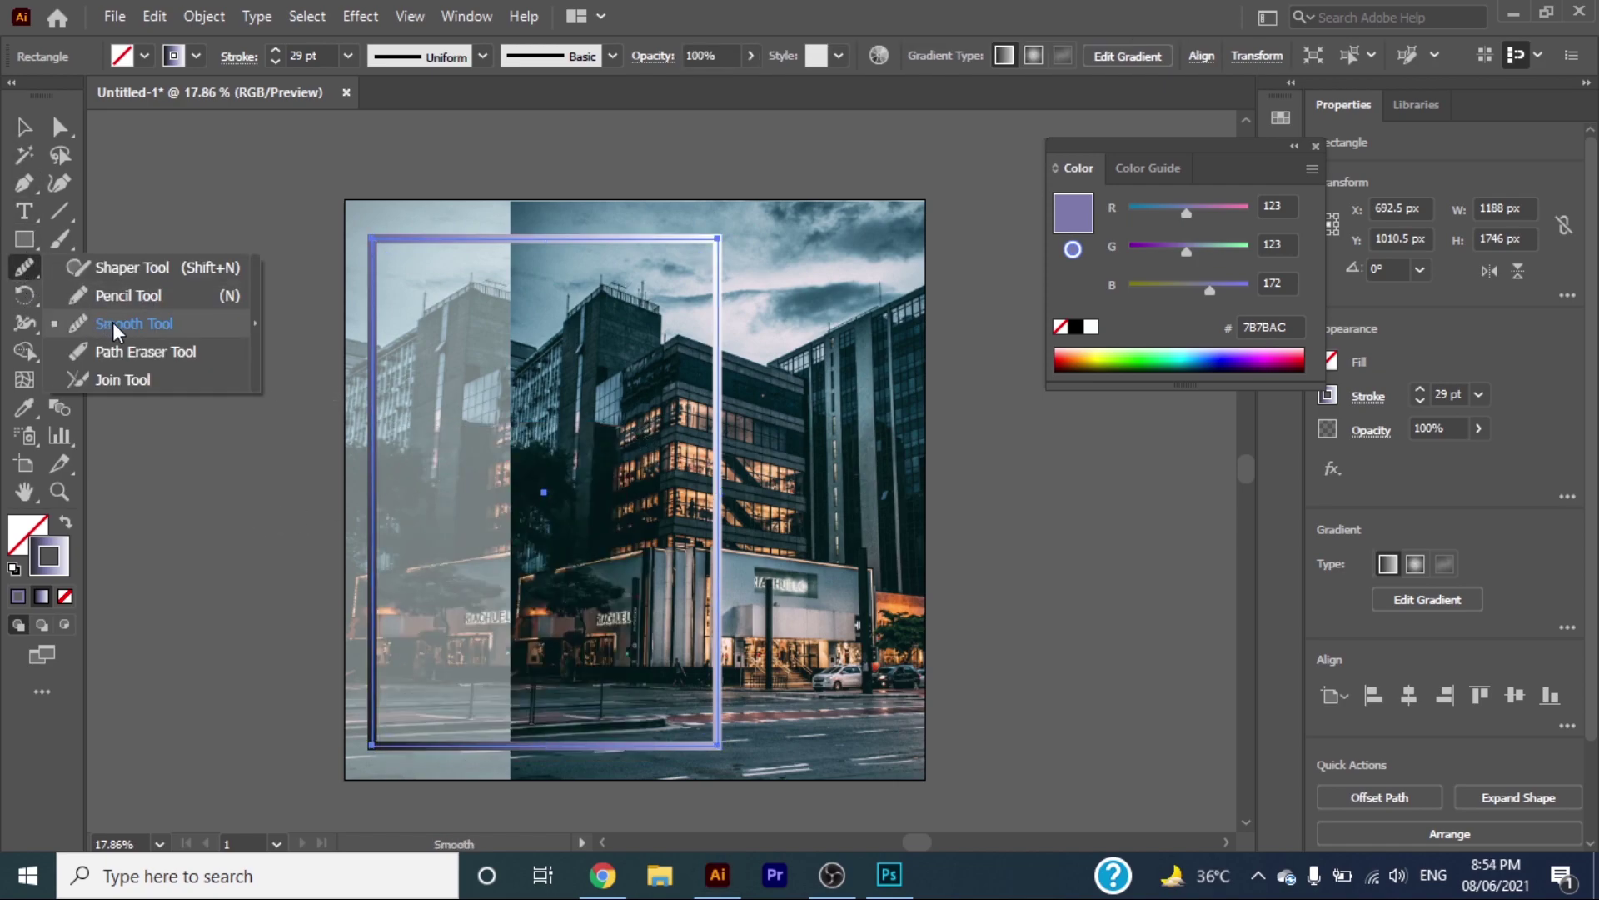
left_click(131, 353)
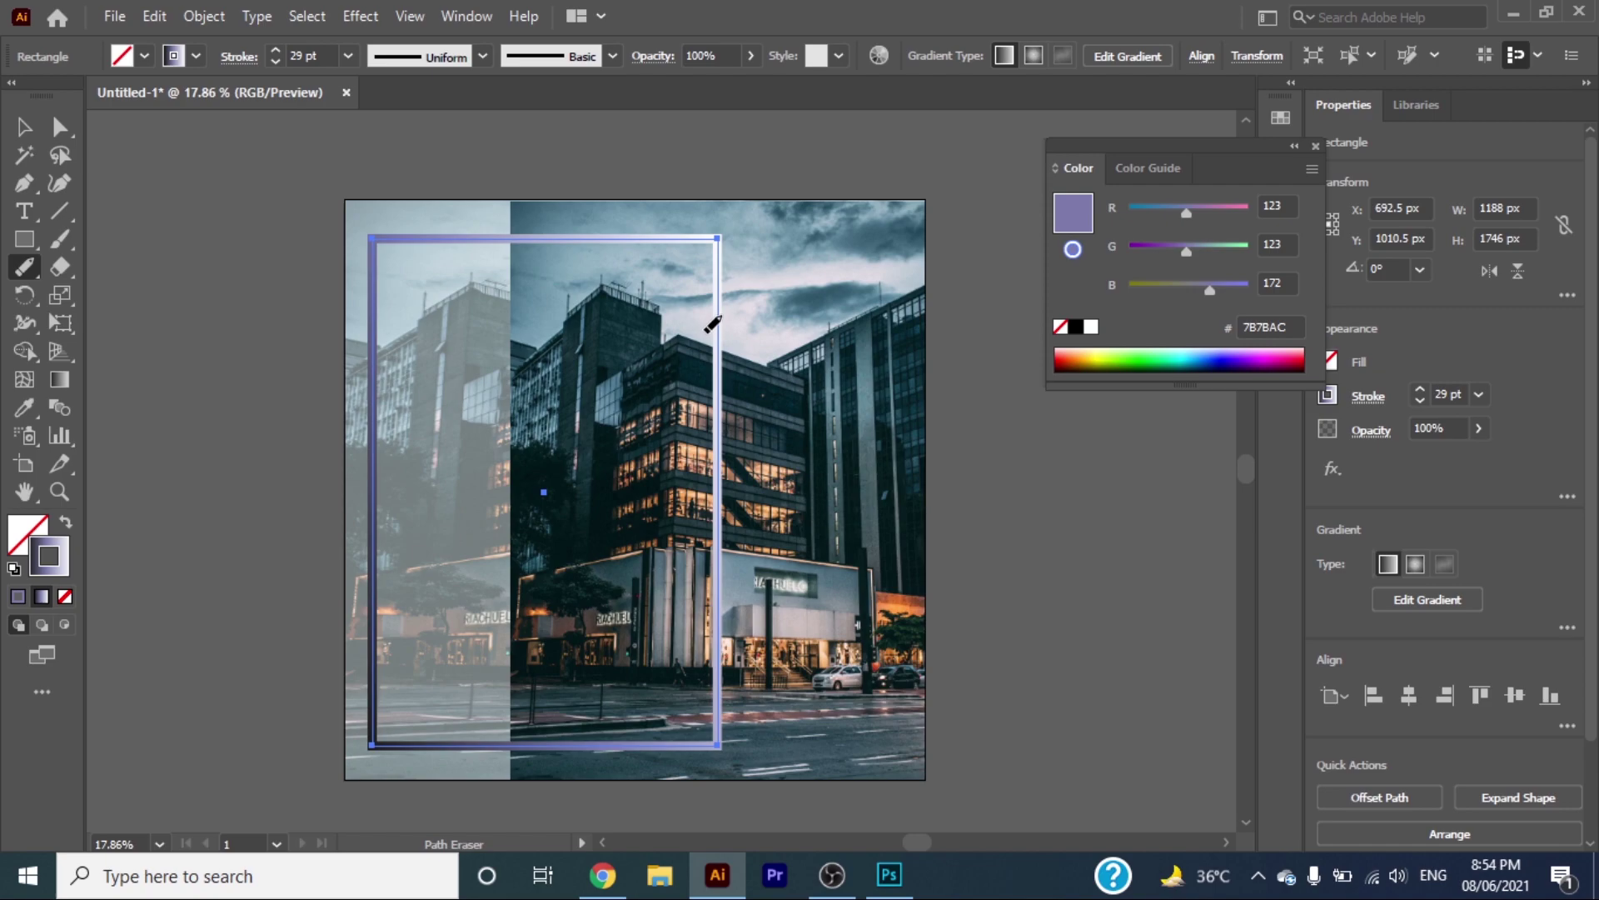
left_click_drag(713, 324, 733, 435)
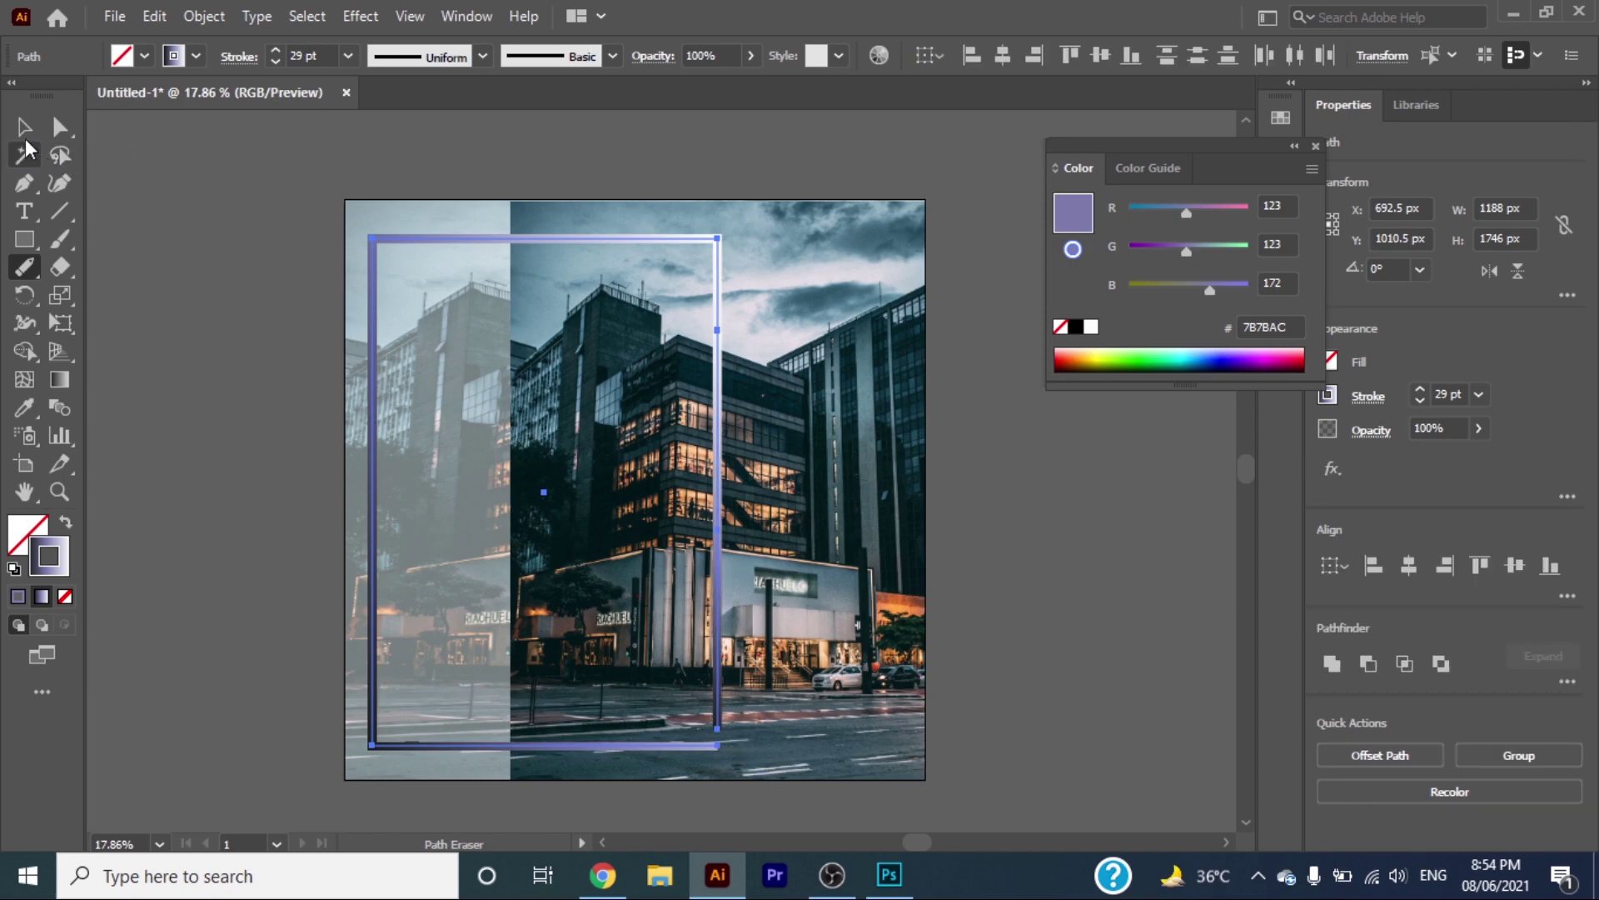
left_click(25, 132)
left_click(841, 523)
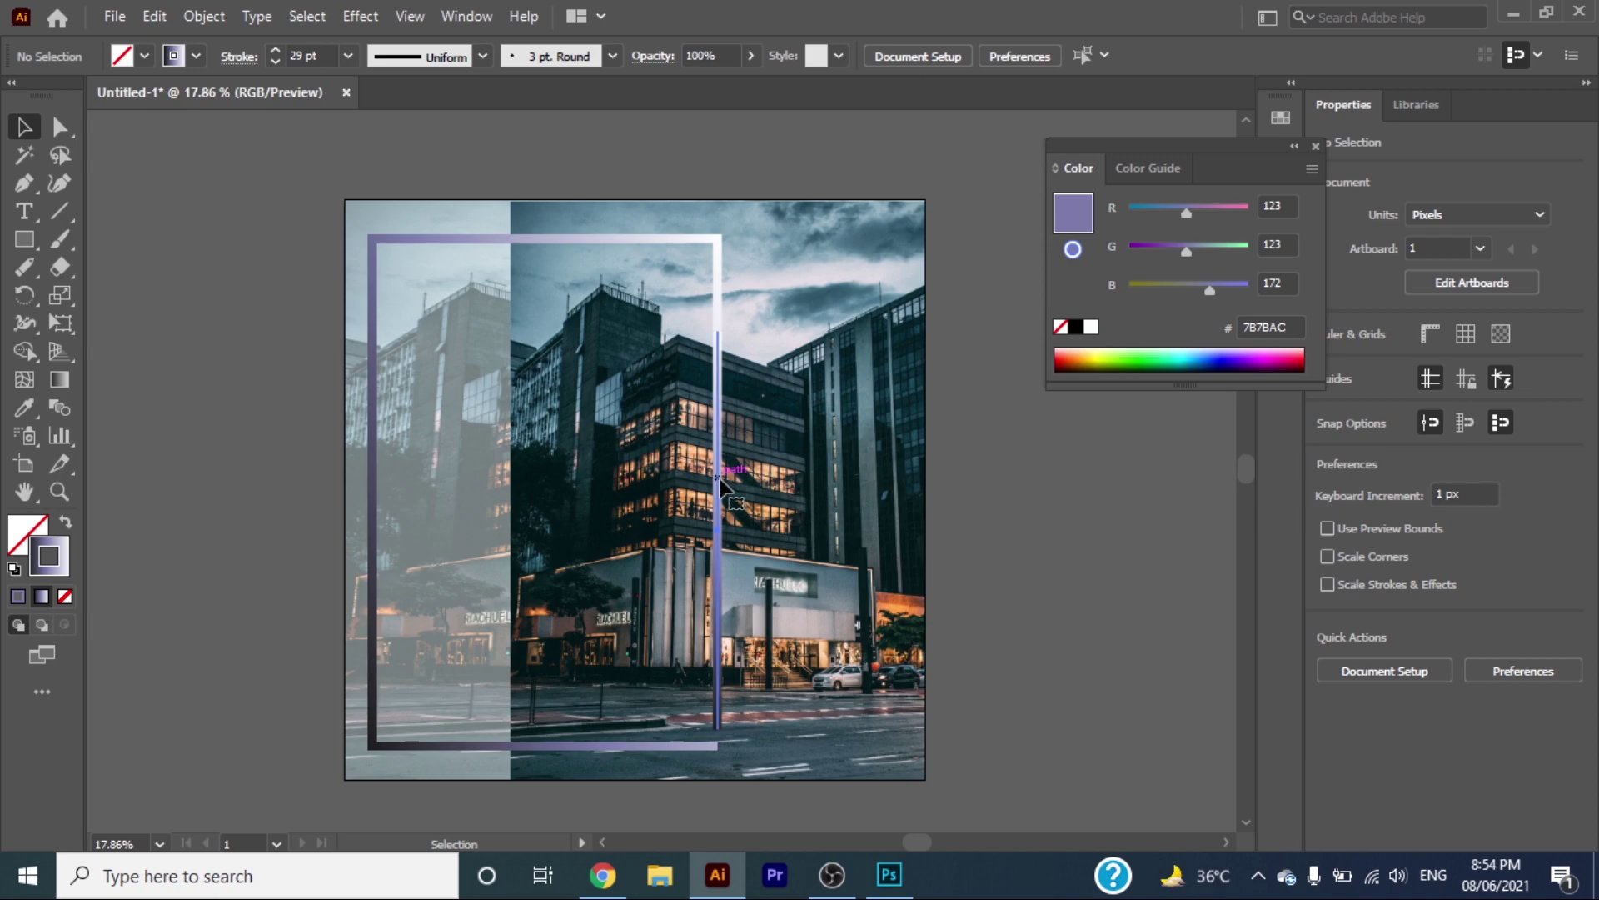
left_click(720, 483)
key("ctrl+shift+a")
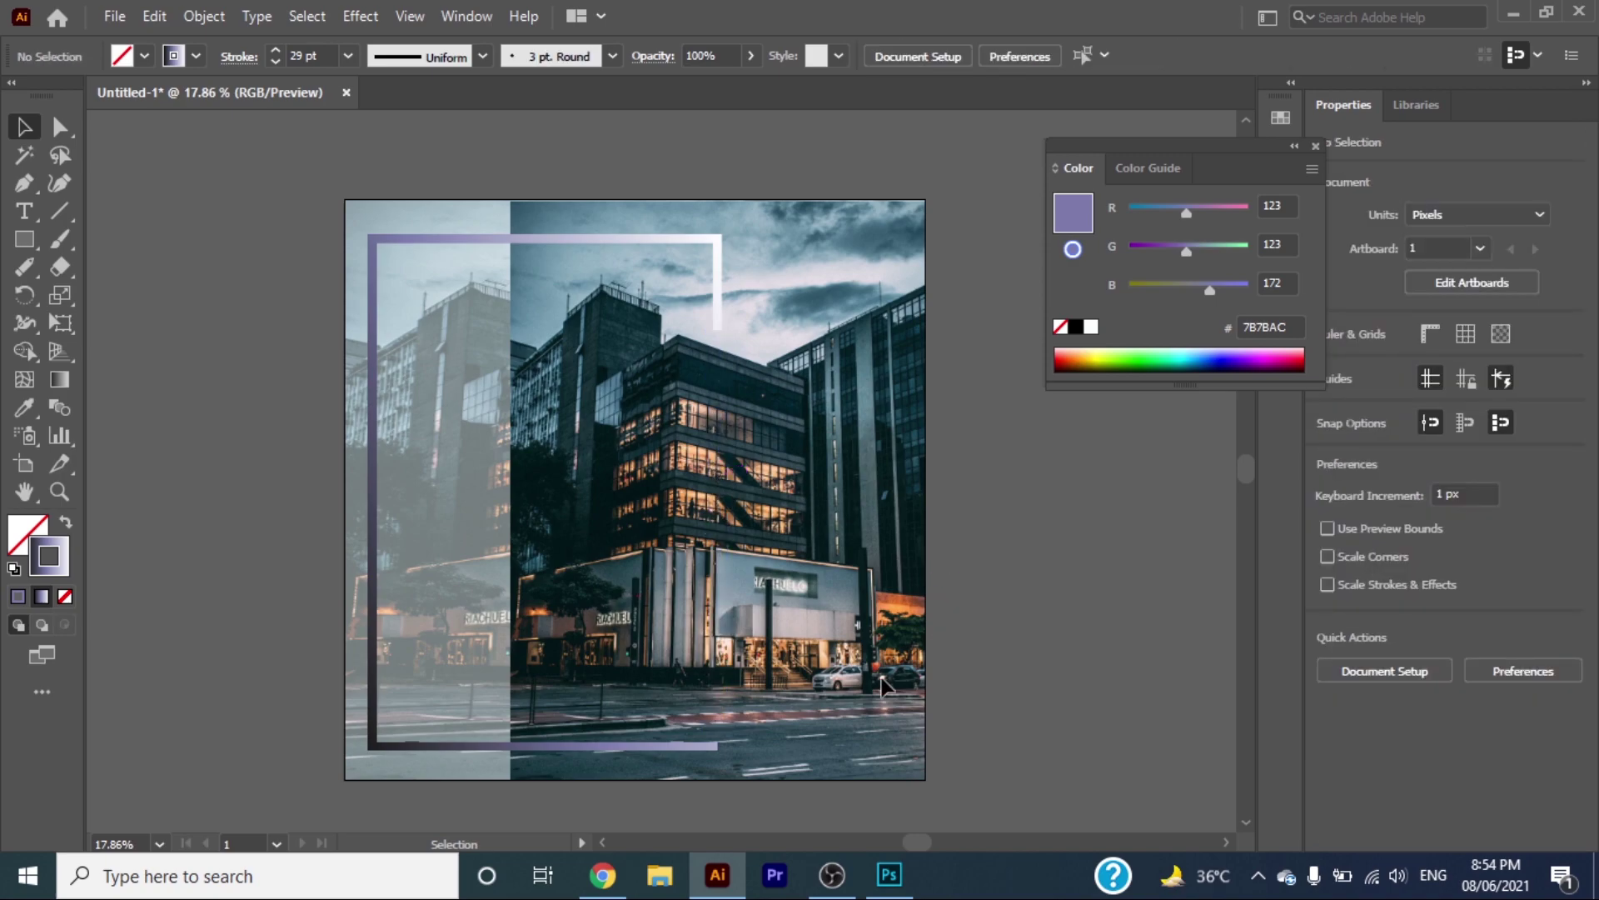
Step: Type the headline 'MATCH YOUR STYLE' near the frame's top-left and select it
left_click(25, 212)
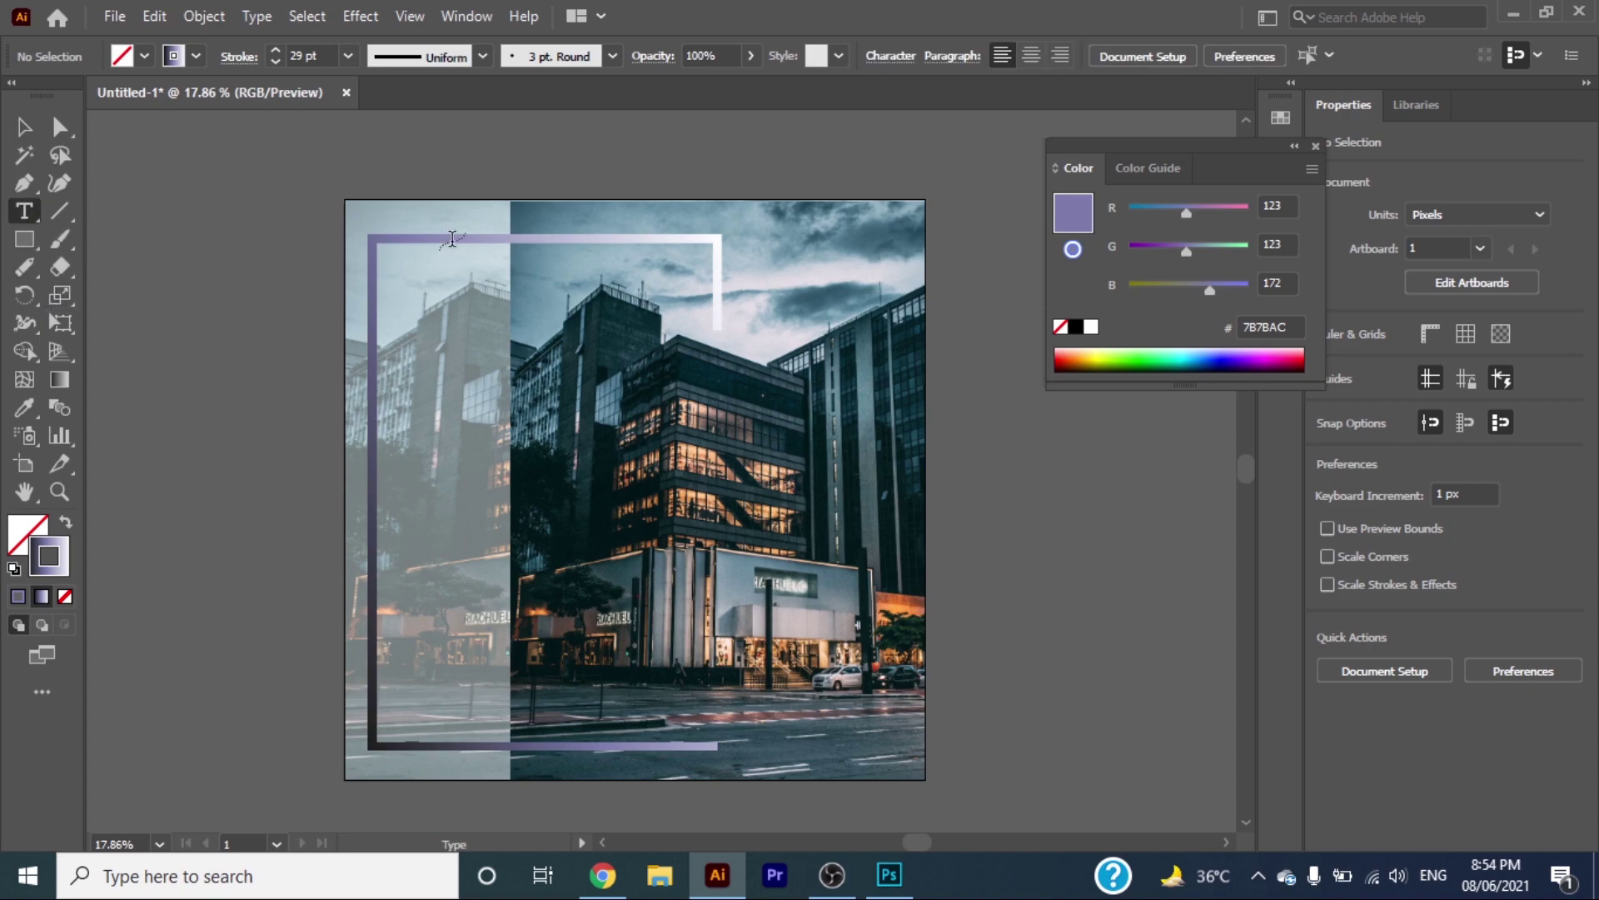
left_click(433, 300)
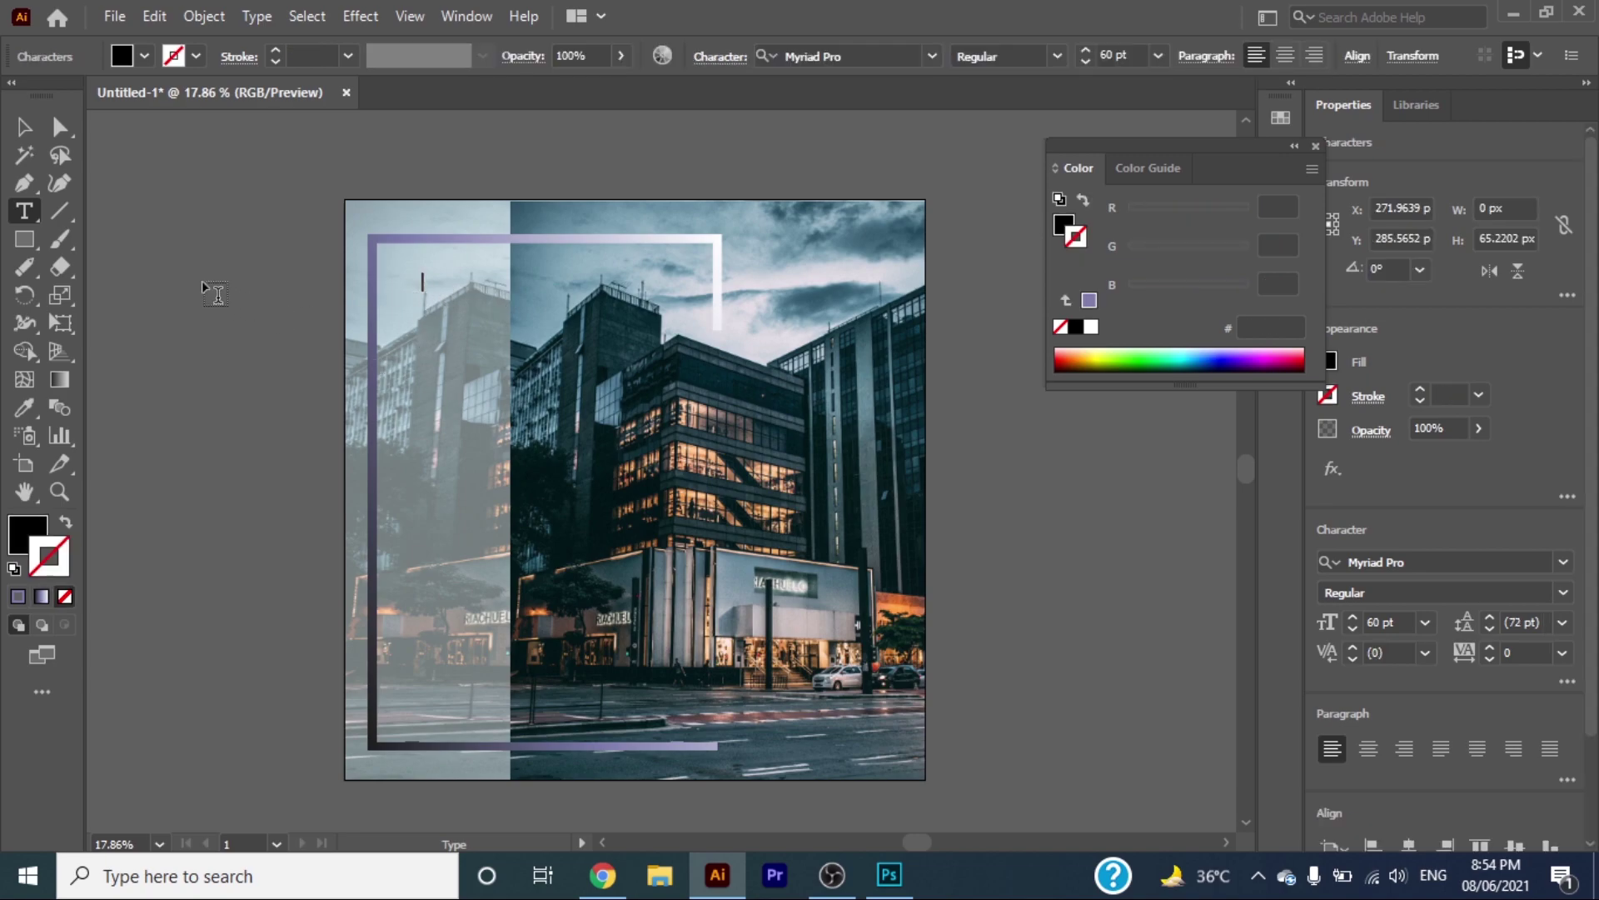
left_click(59, 491)
left_click(500, 251)
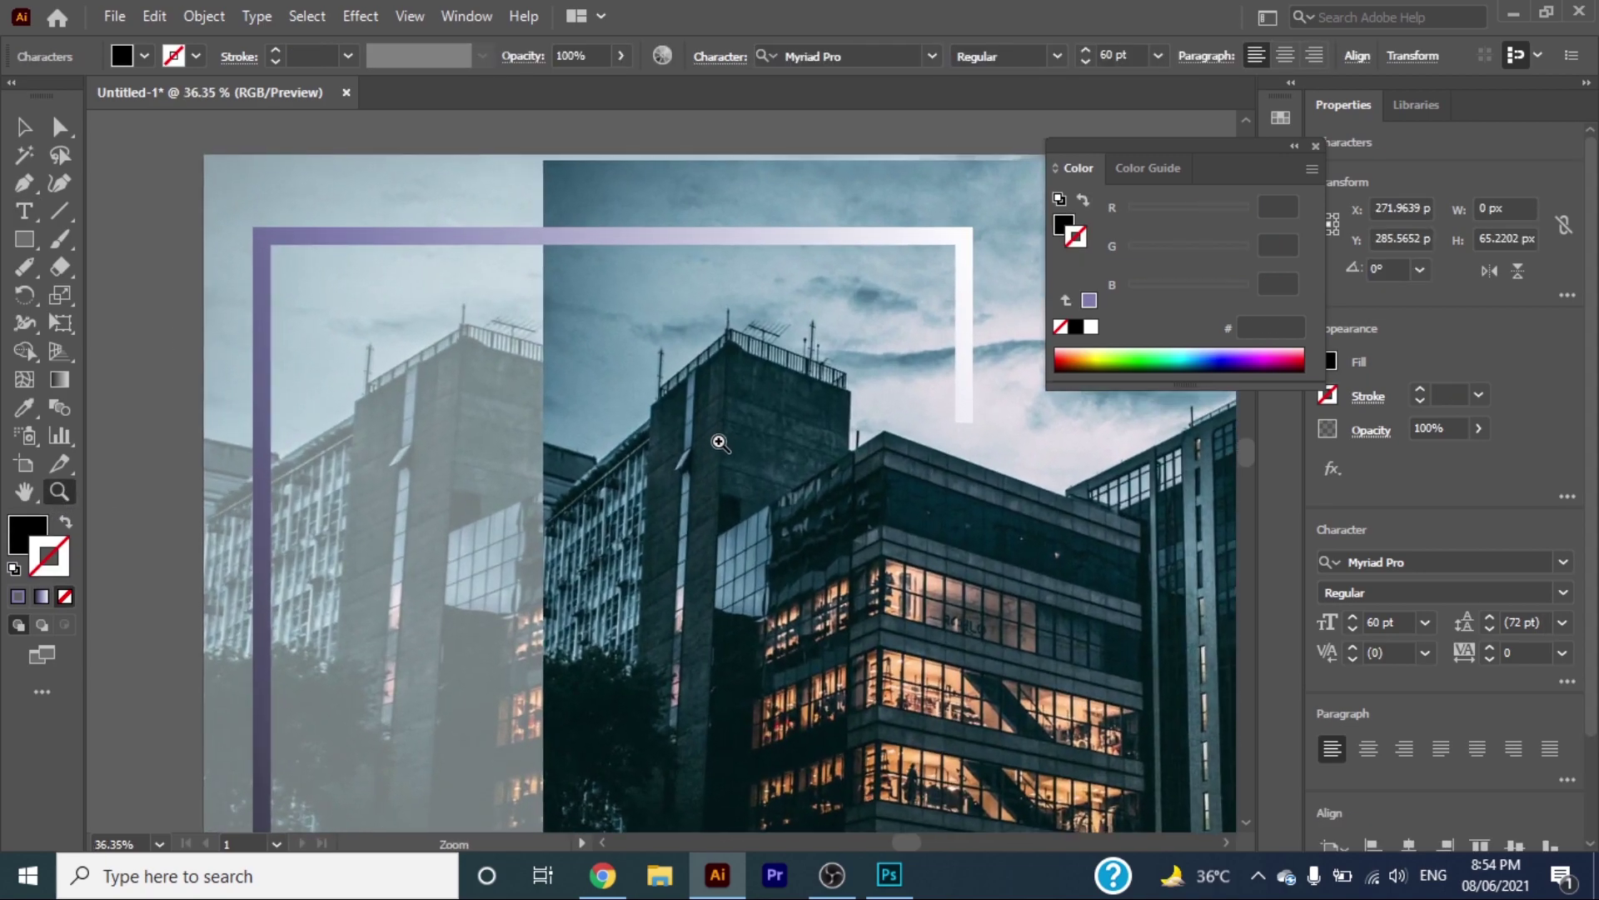
type("M")
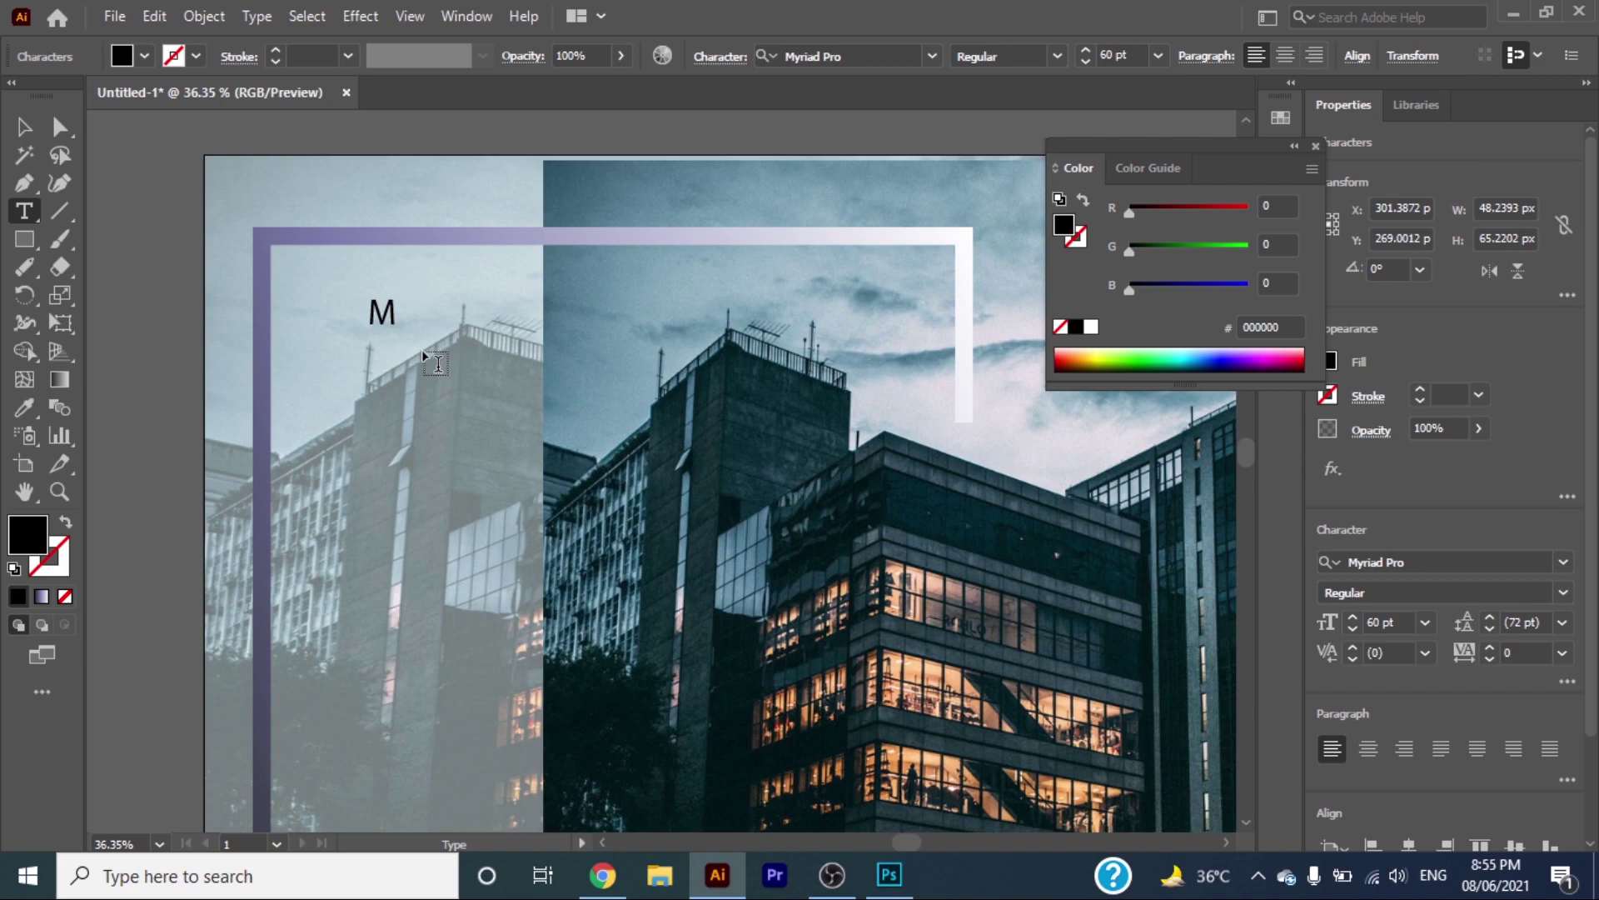
type("ATCH Y")
type("OUR")
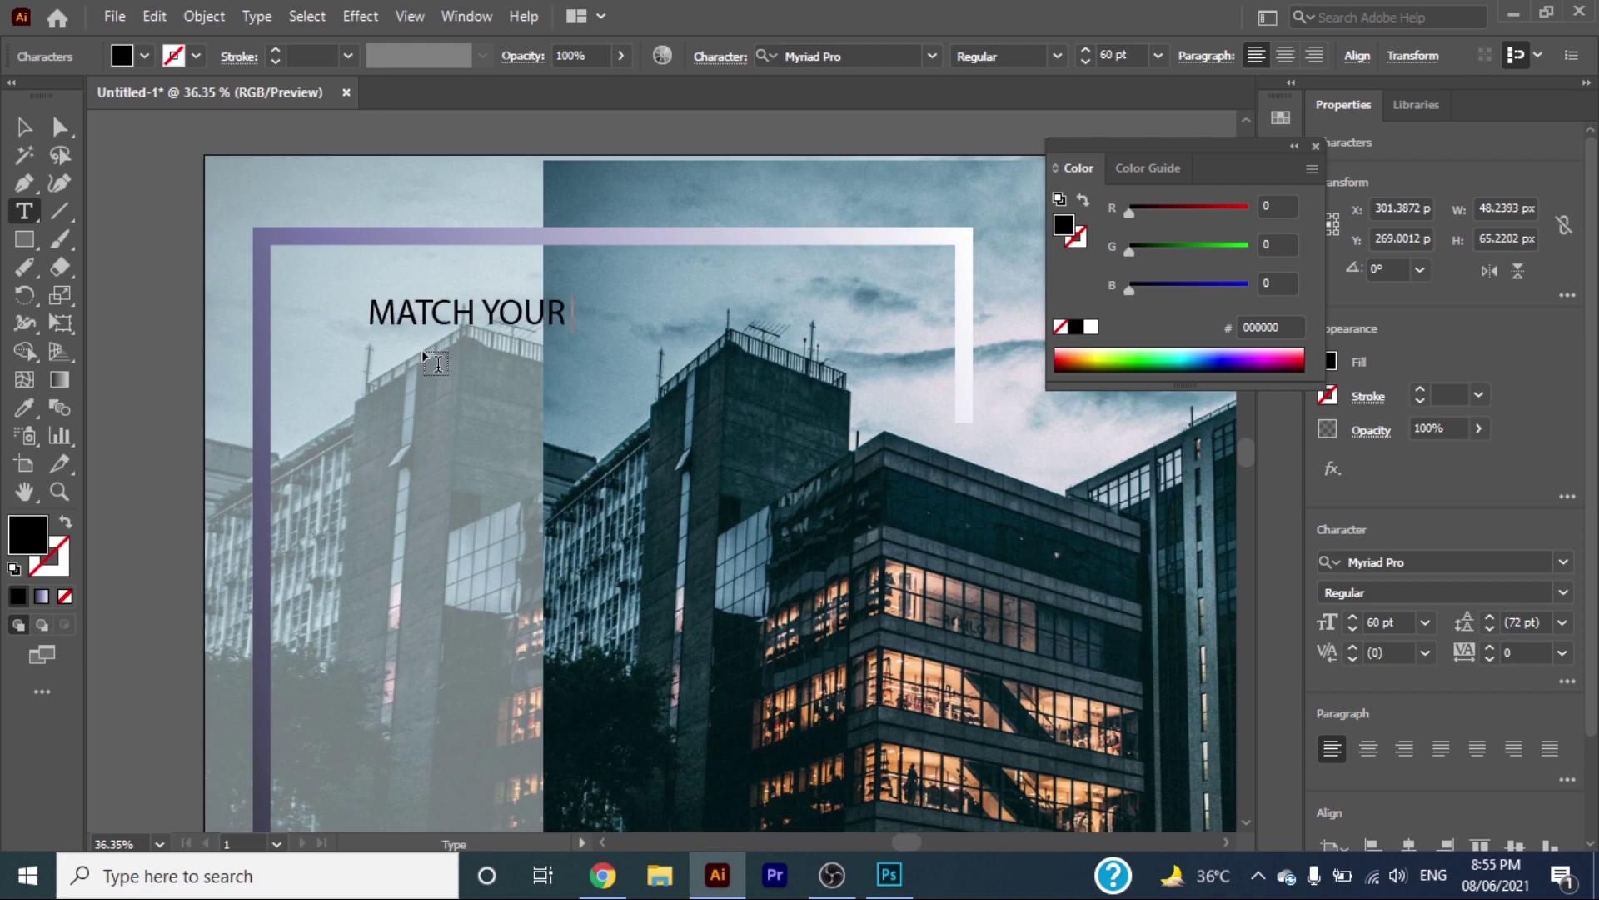
type("E")
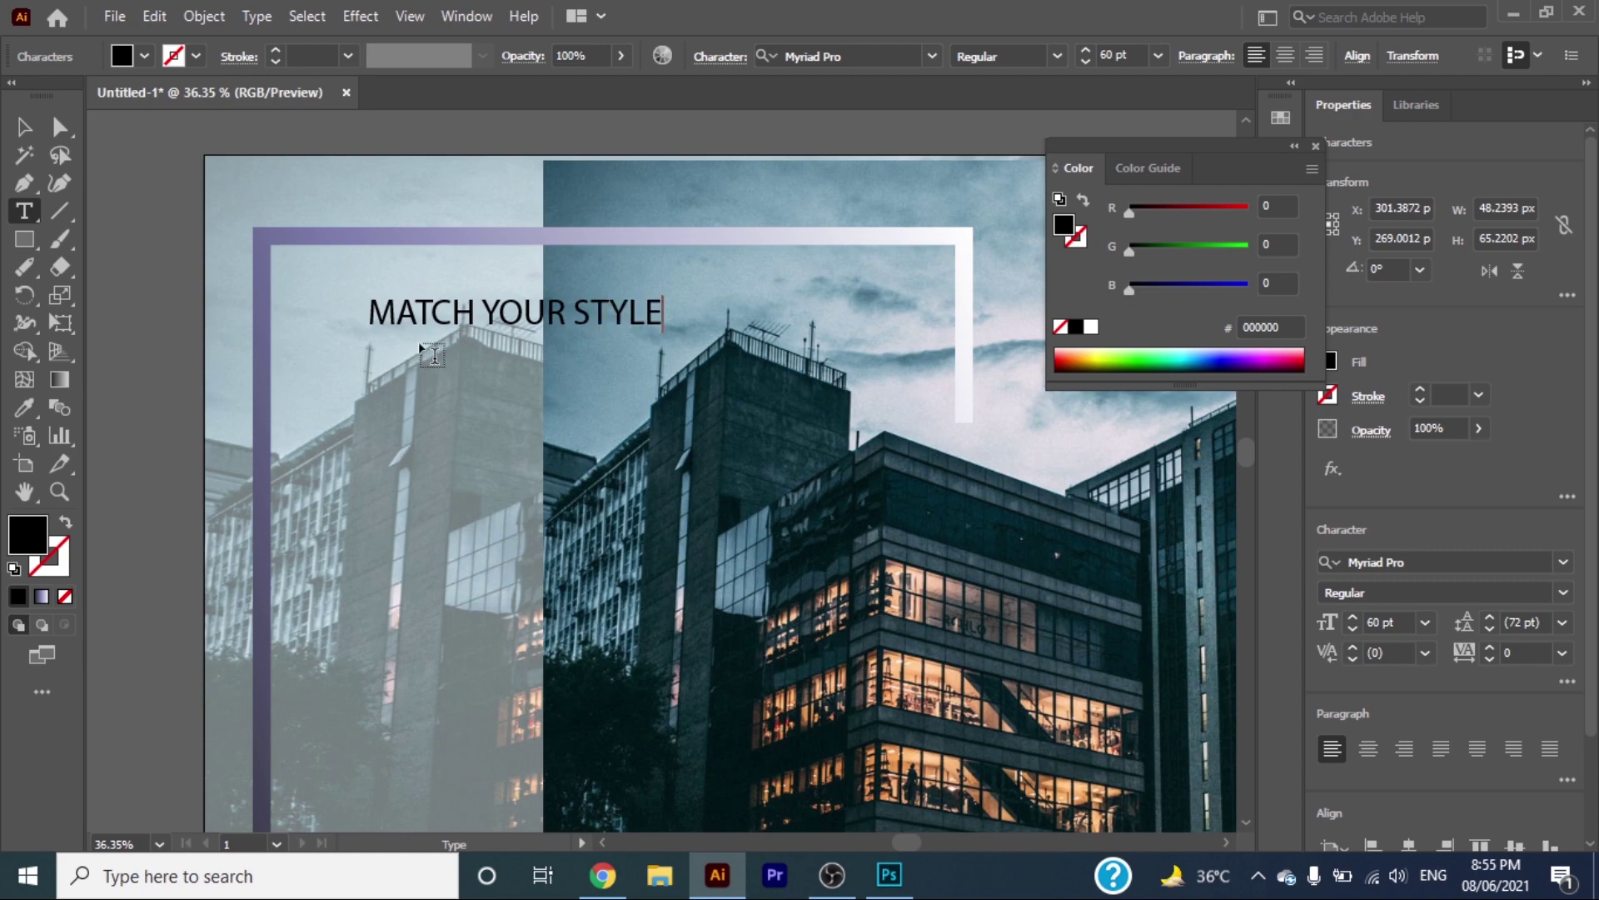
left_click_drag(372, 308, 664, 315)
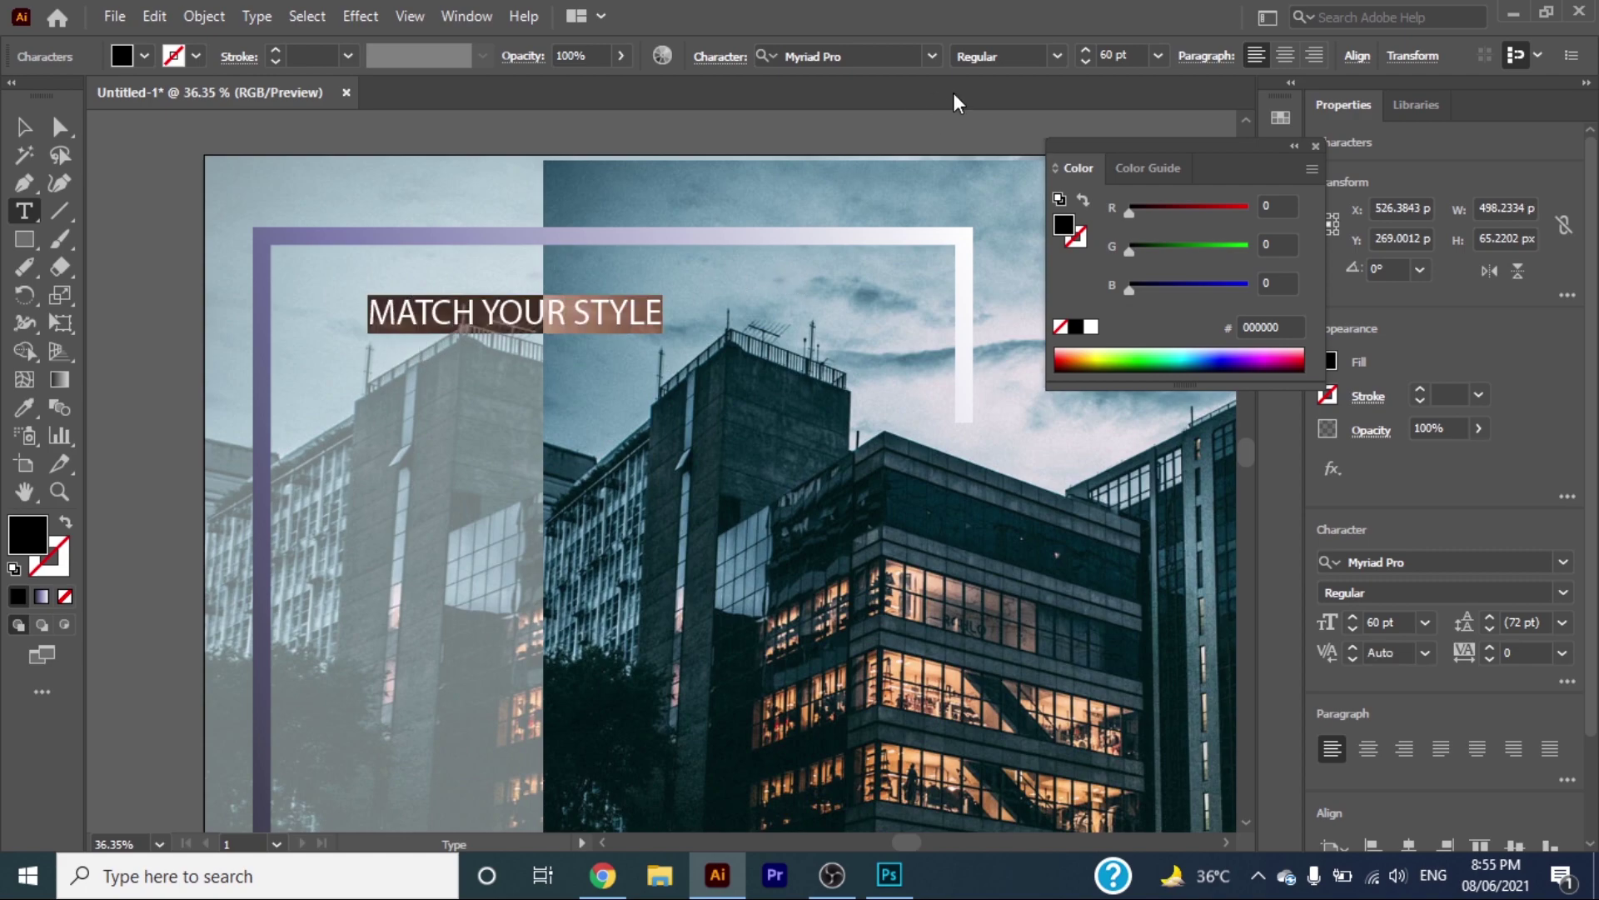
Step: Set the MATCH YOUR STYLE headline's font family to Astro Space
left_click(935, 54)
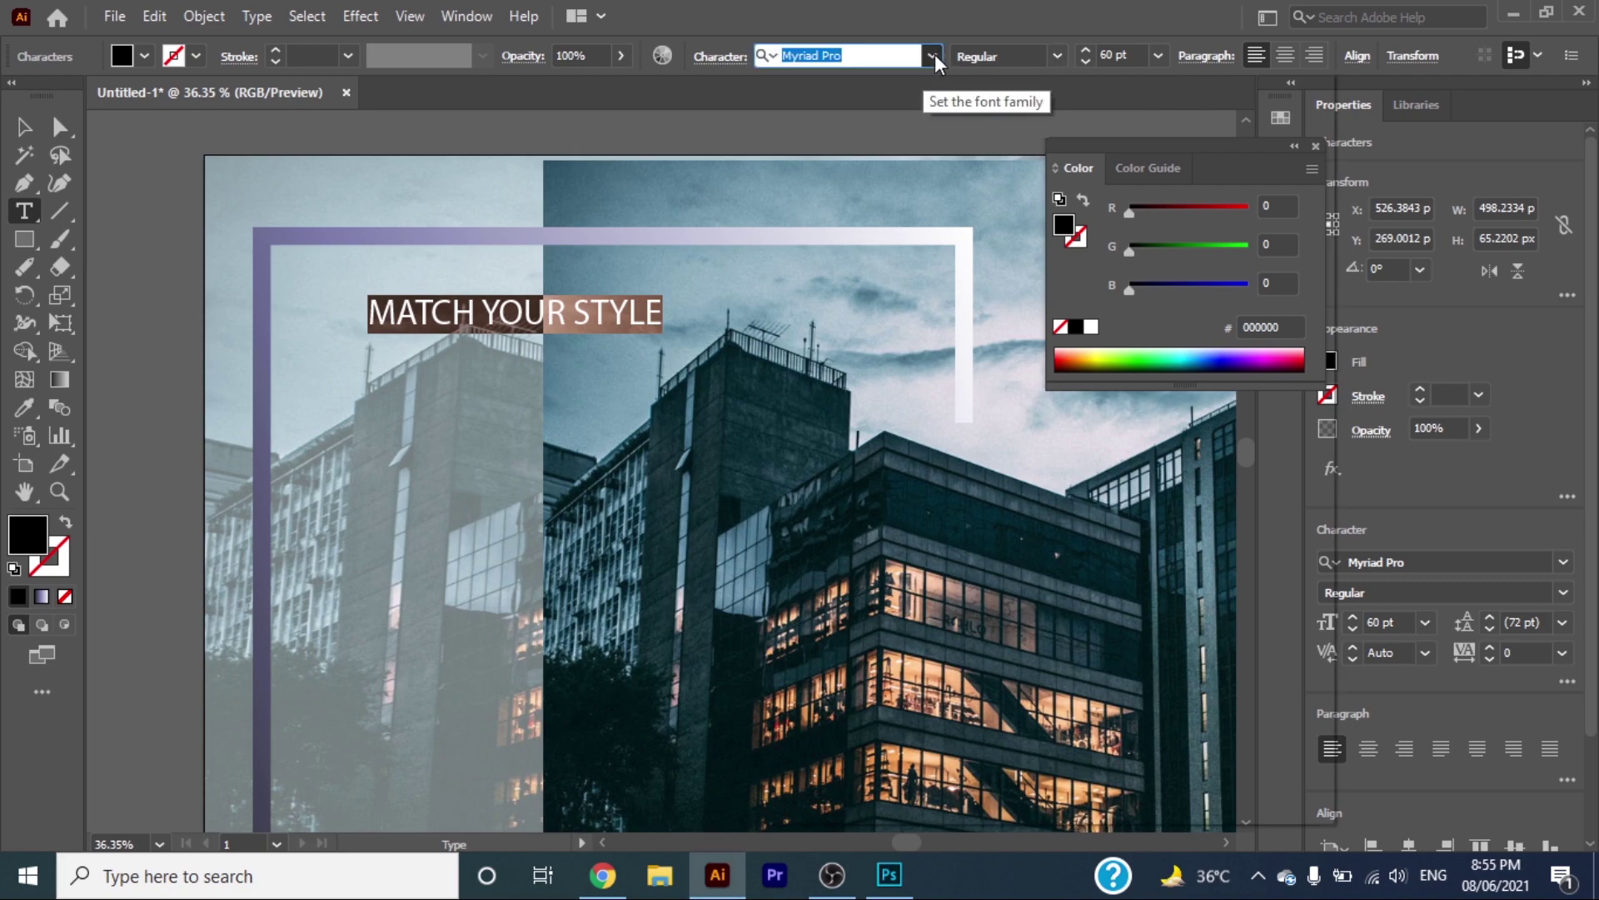
left_click(935, 55)
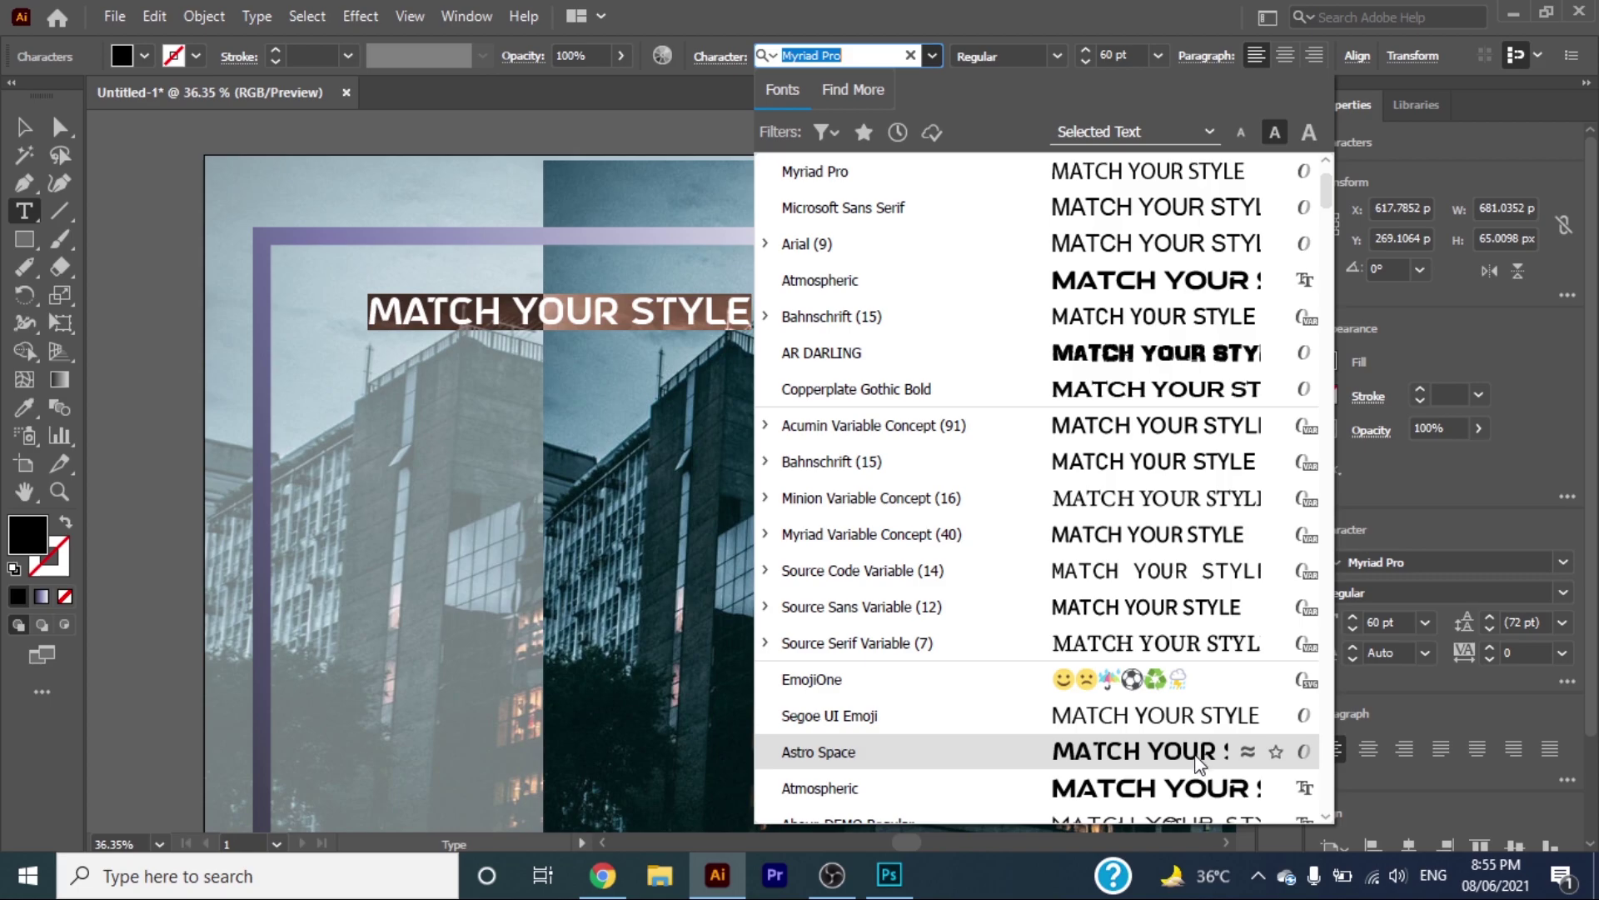
left_click(1197, 760)
left_click(24, 127)
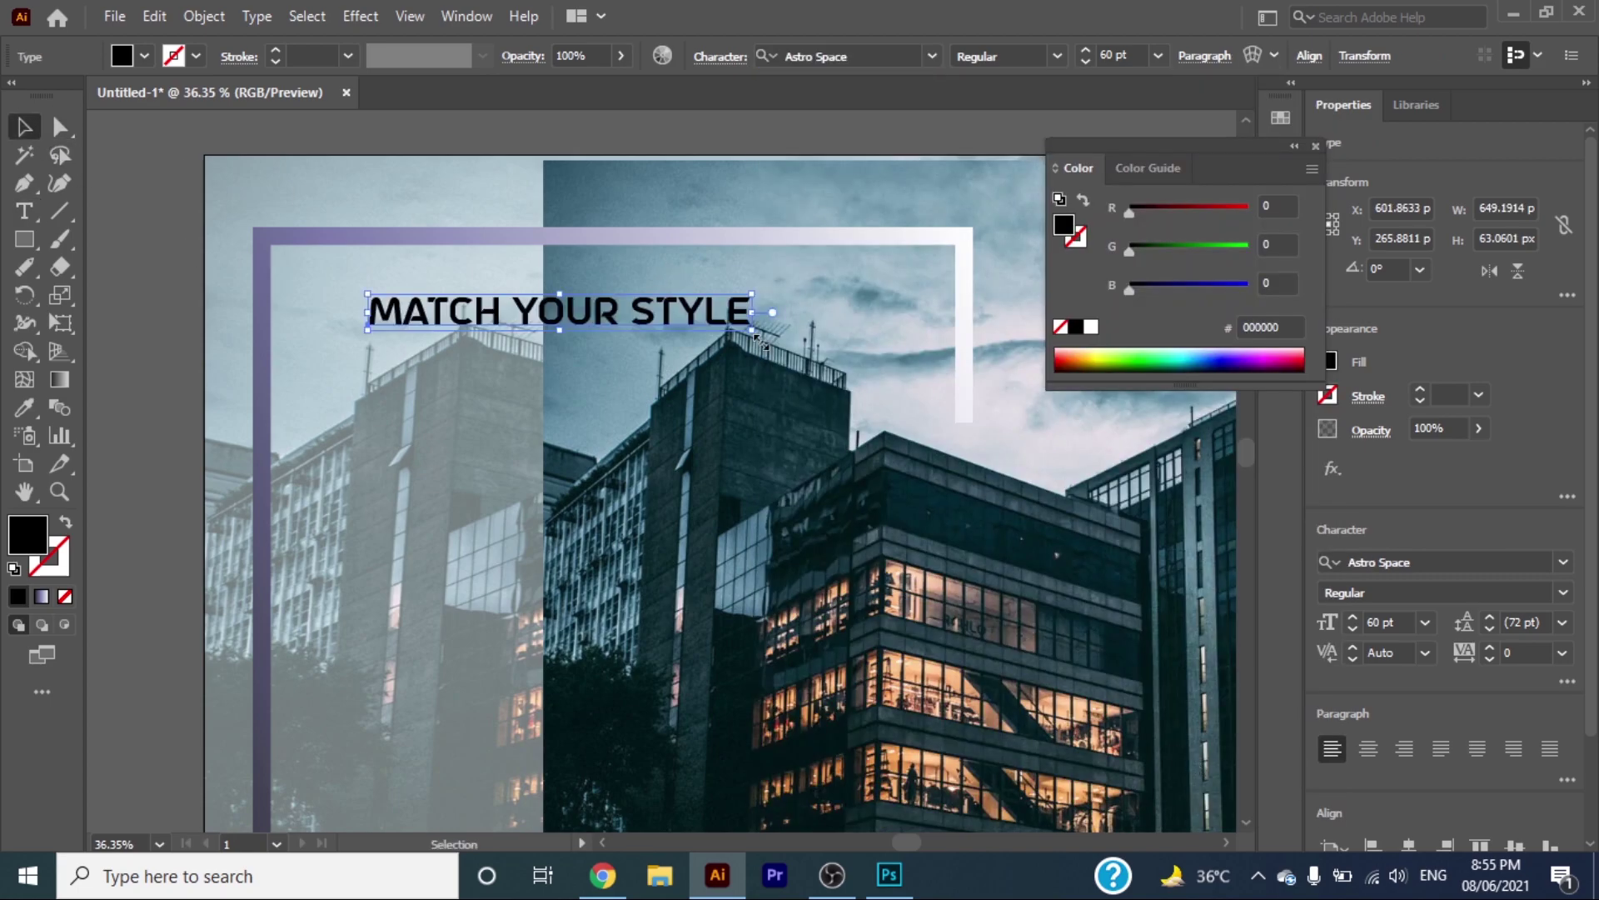
Step: Enlarge the headline to about 88 pt and position it along the frame top
left_click_drag(752, 331, 933, 349)
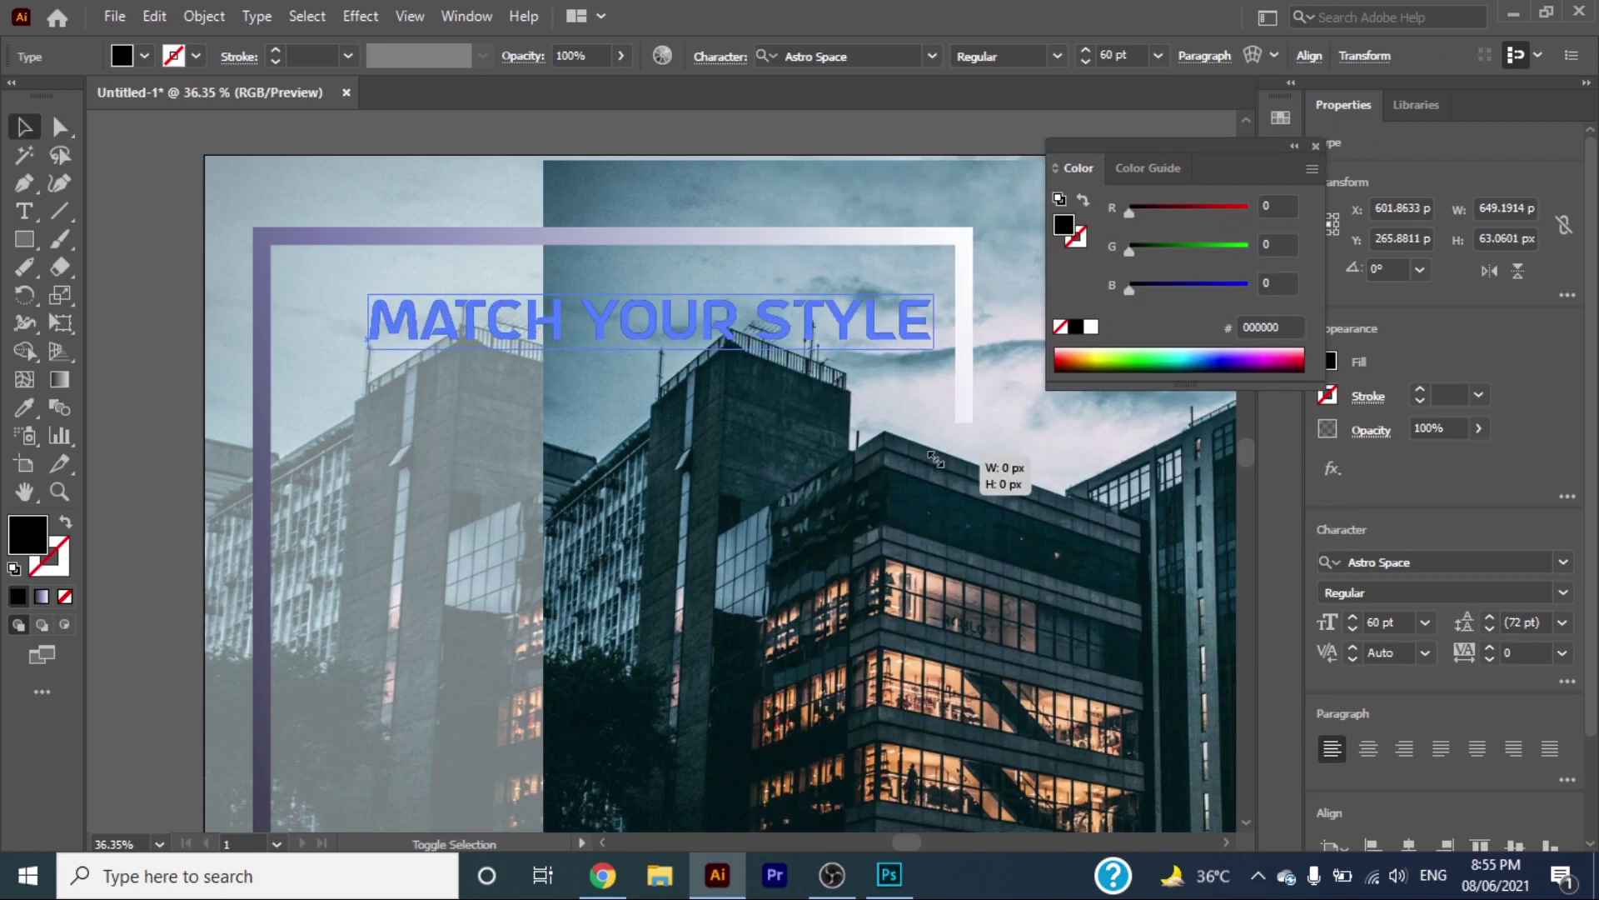
left_click_drag(840, 331, 759, 308)
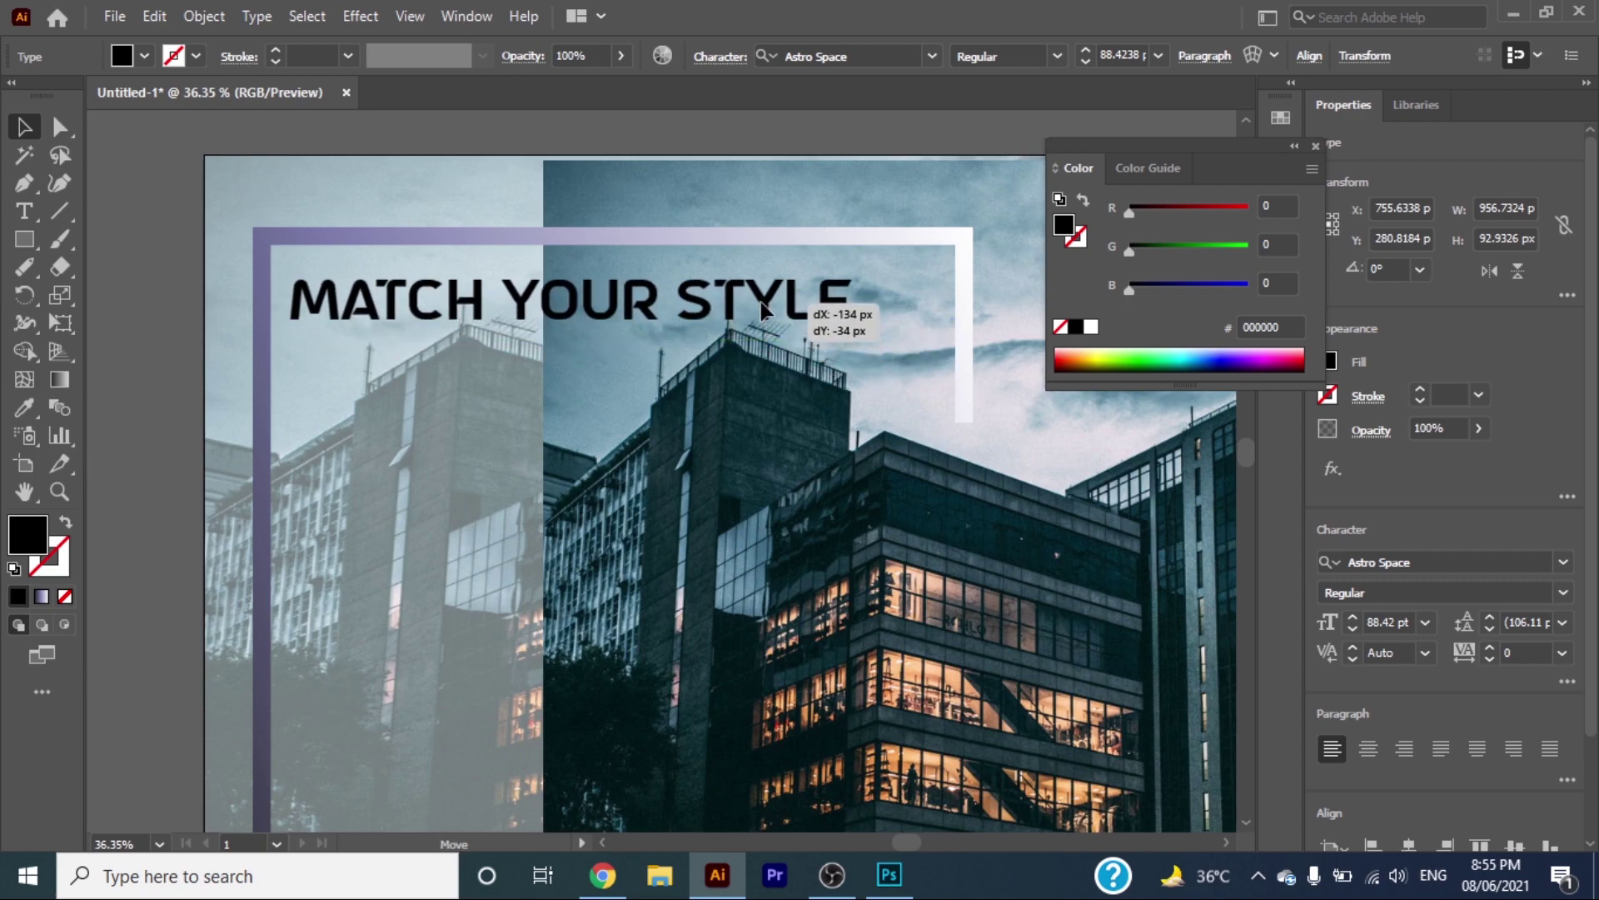
left_click_drag(759, 301, 764, 308)
left_click_drag(455, 293, 495, 284)
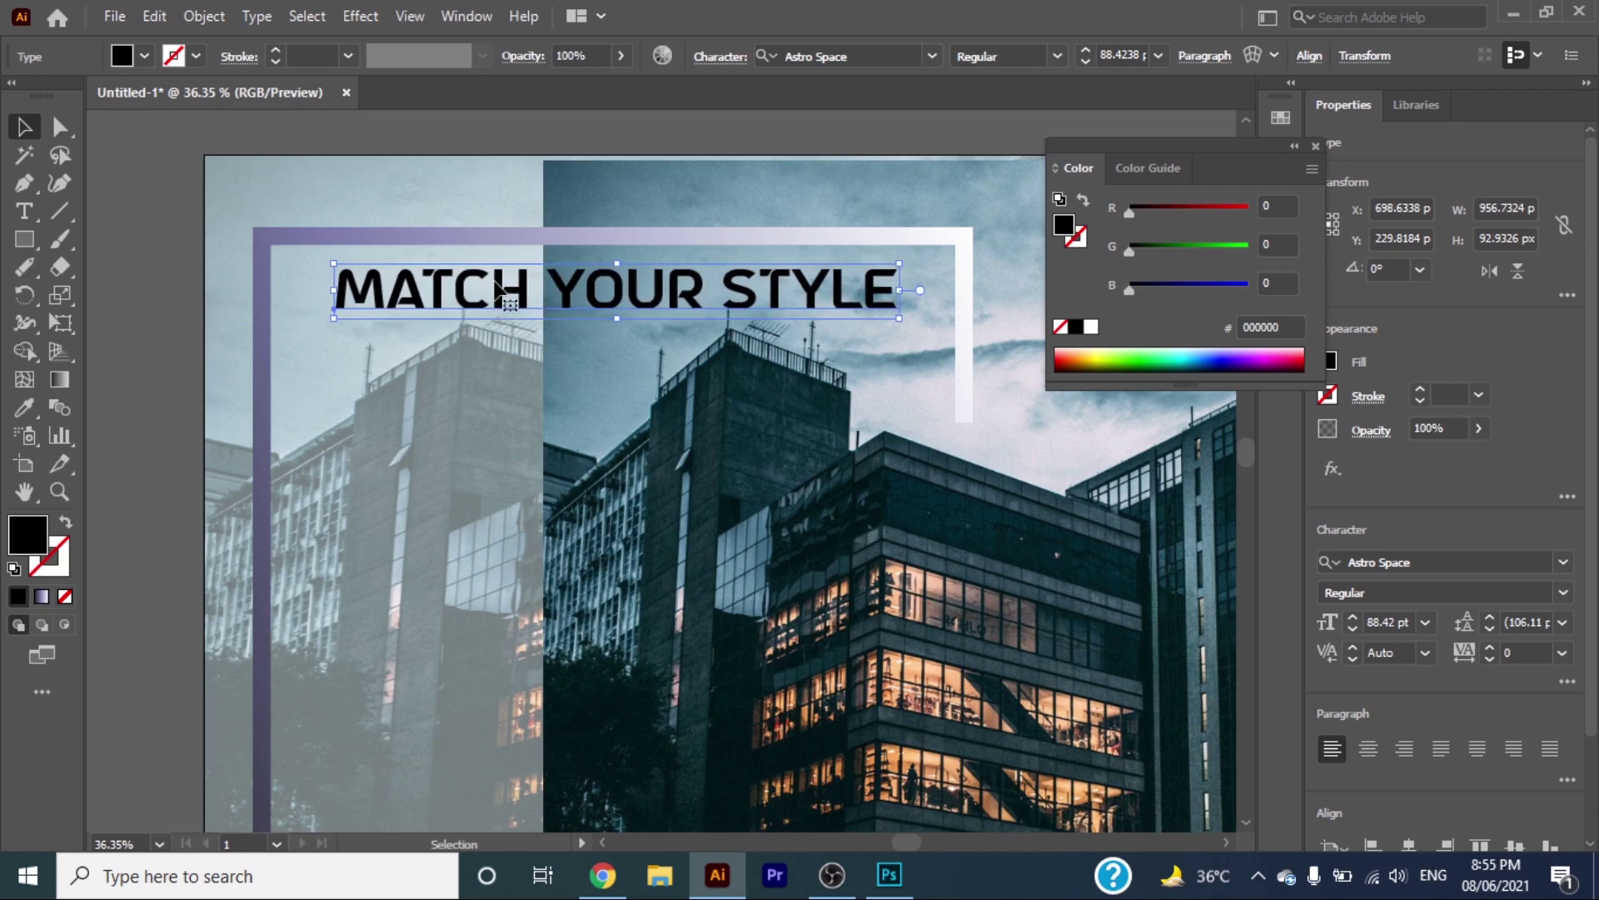
Step: Color the words YOUR STYLE white, leaving MATCH black
left_click(24, 211)
left_click_drag(557, 287, 901, 291)
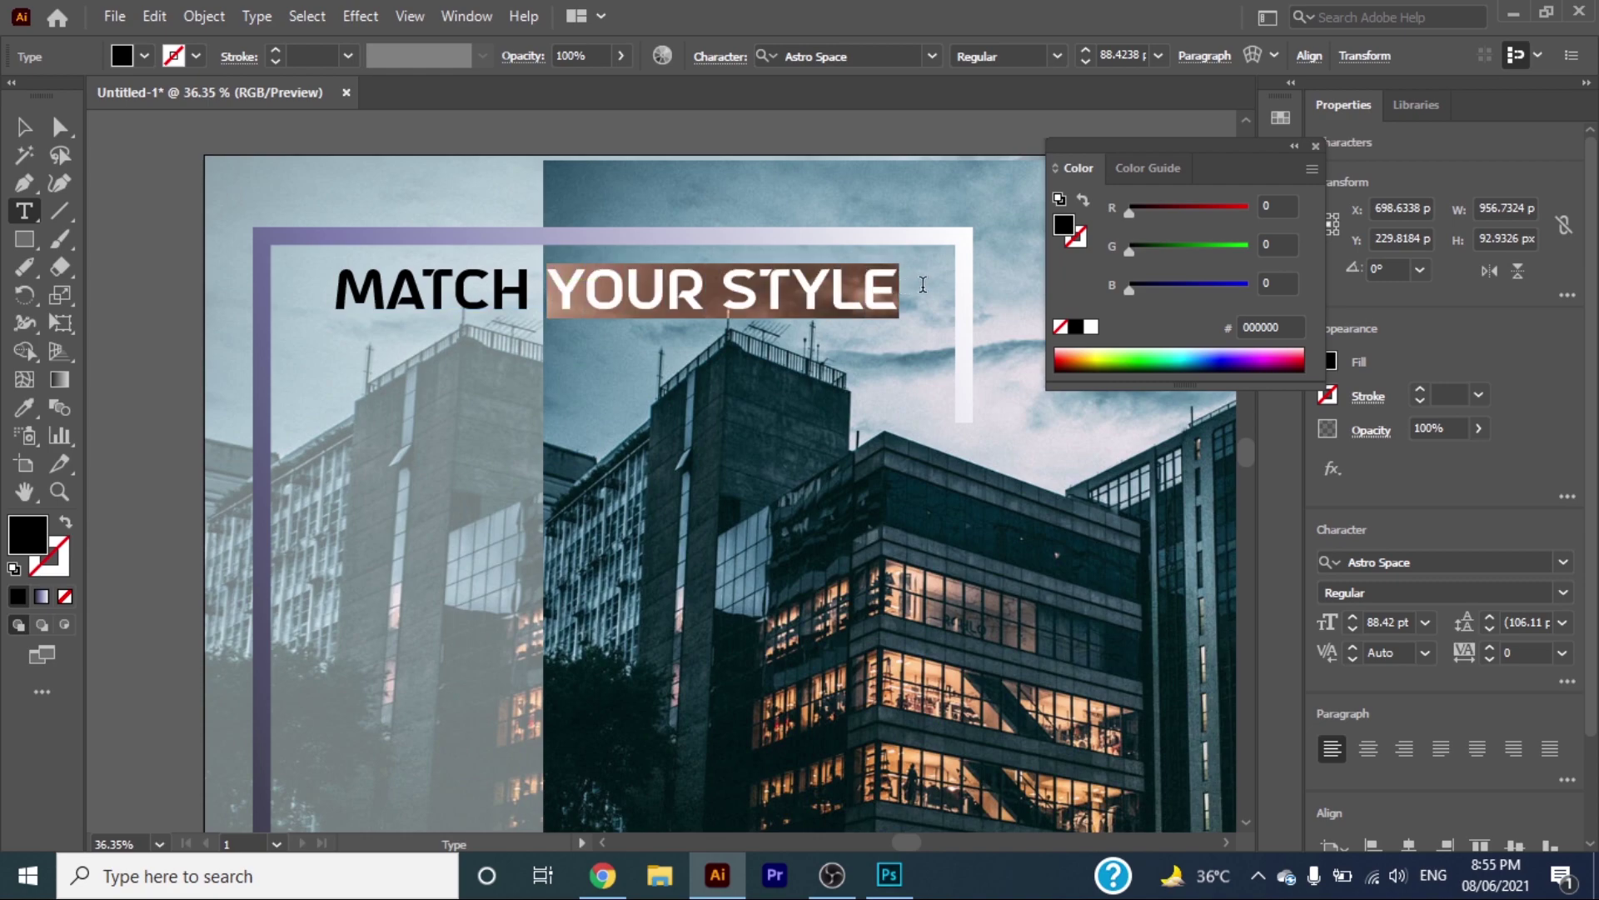
left_click(143, 56)
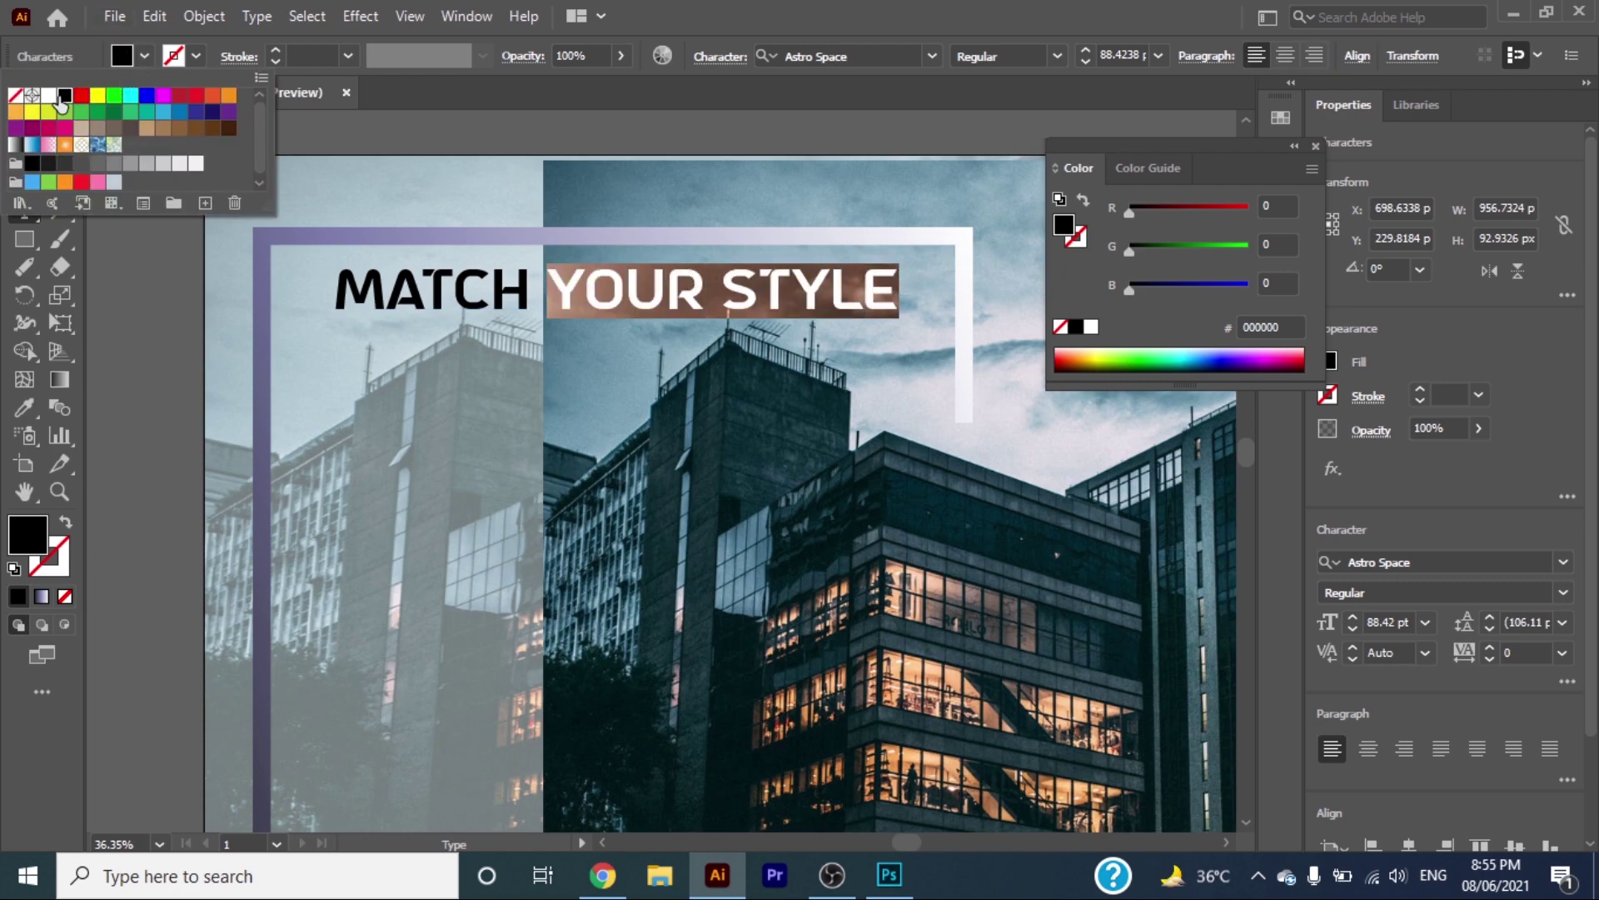
left_click(47, 96)
left_click(119, 290)
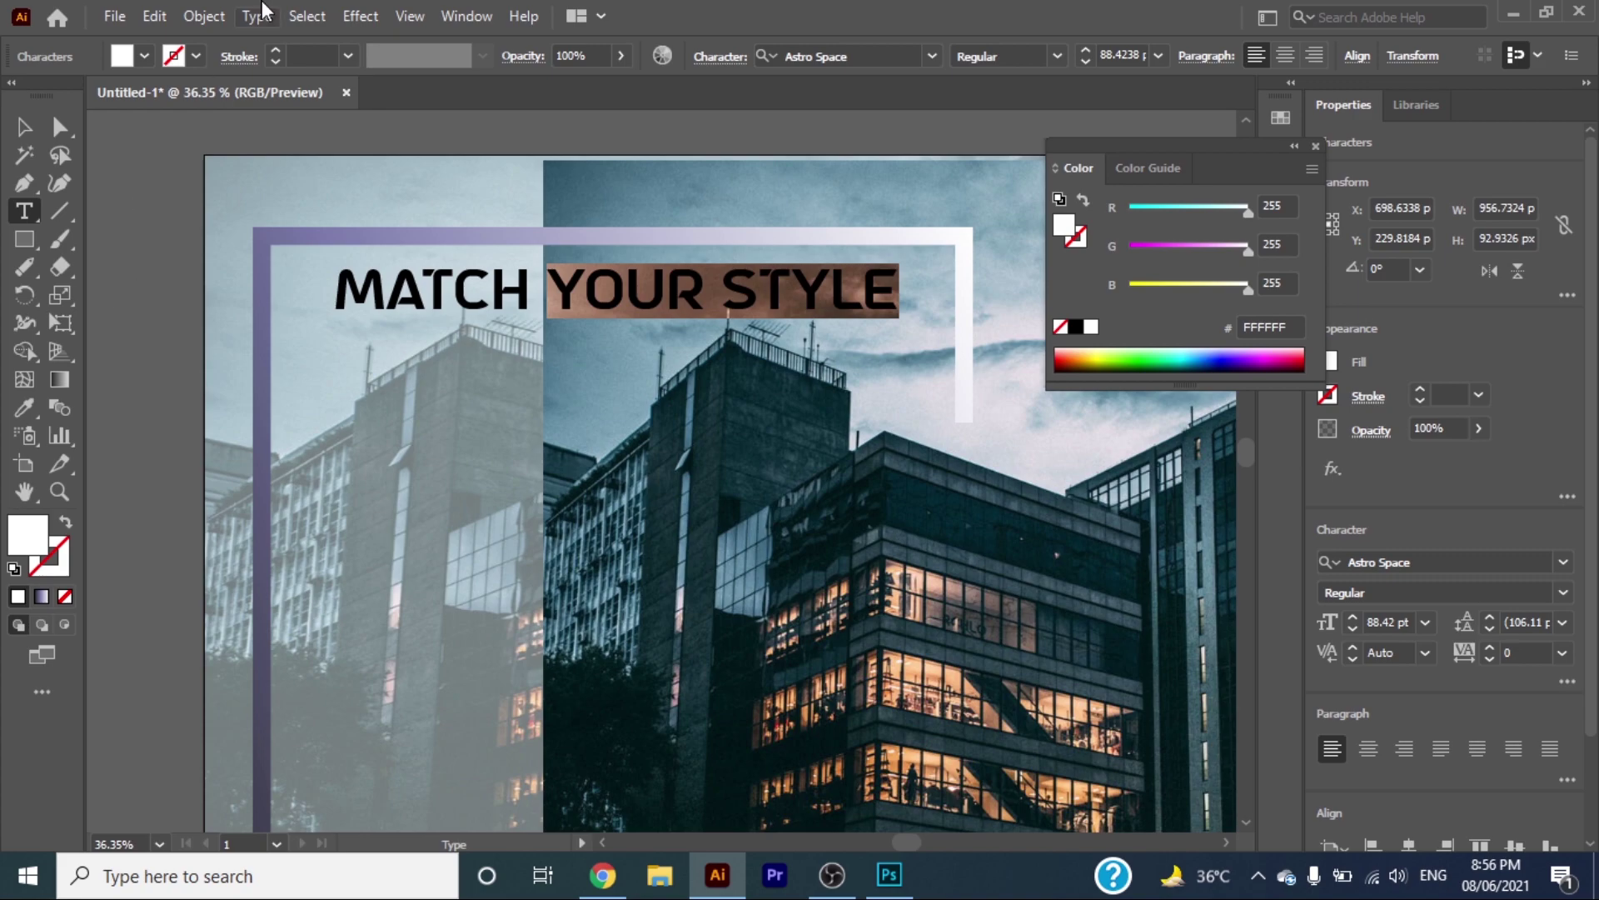
left_click(60, 493)
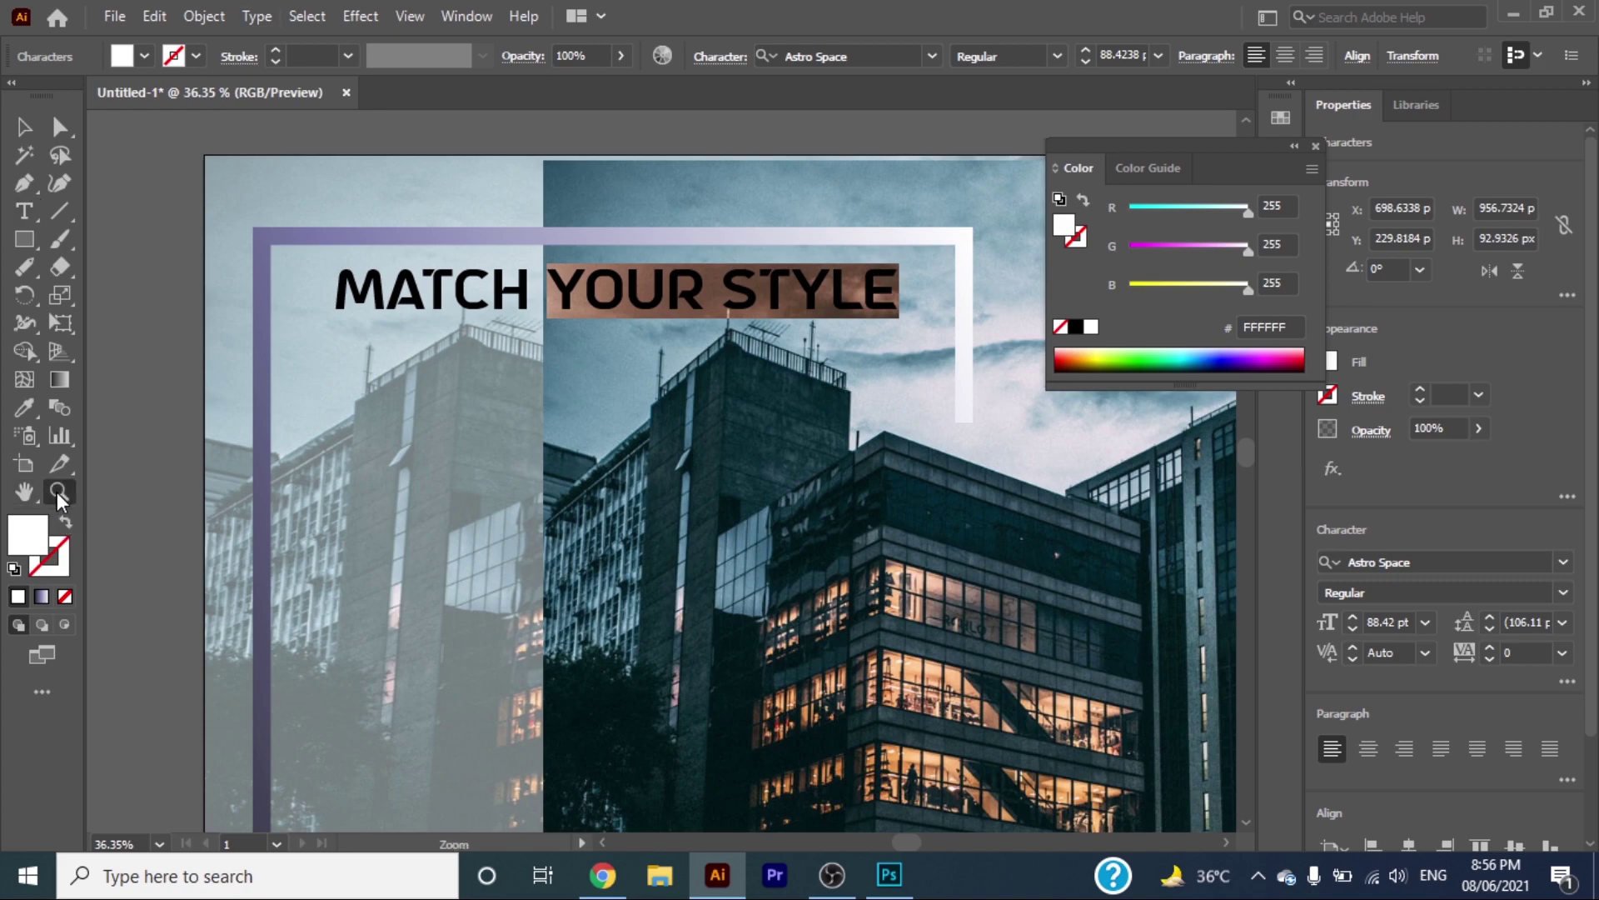
left_click(457, 633, "alt")
left_click(23, 491)
left_click_drag(529, 611, 417, 428)
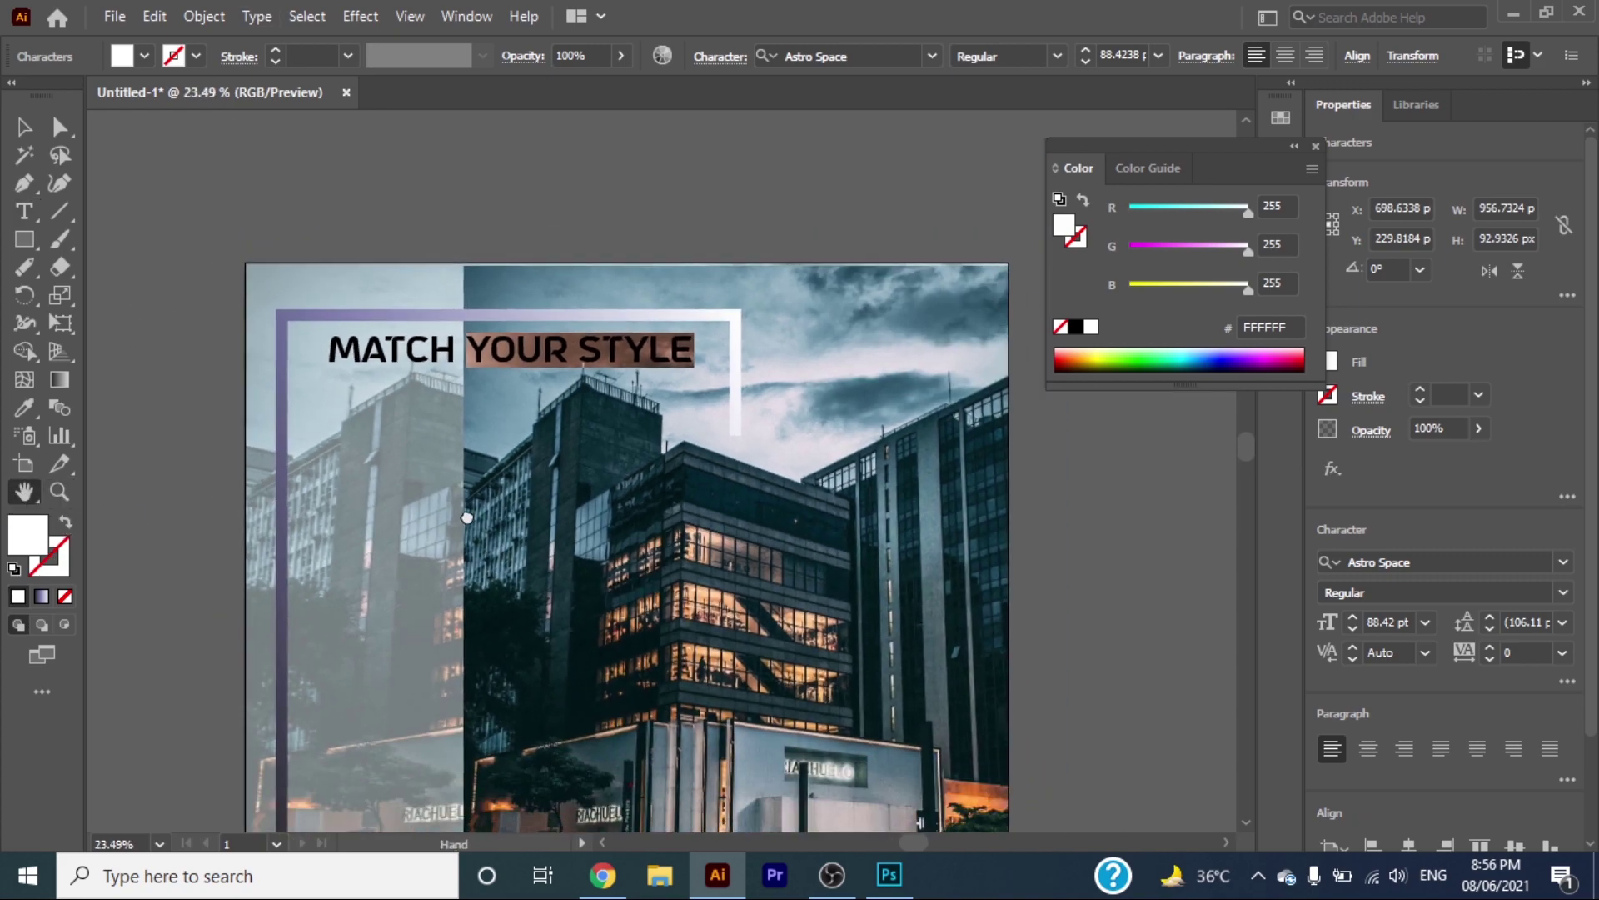
left_click(25, 129)
Step: Draw a white rectangle near the artboard's top-right
left_click(125, 258)
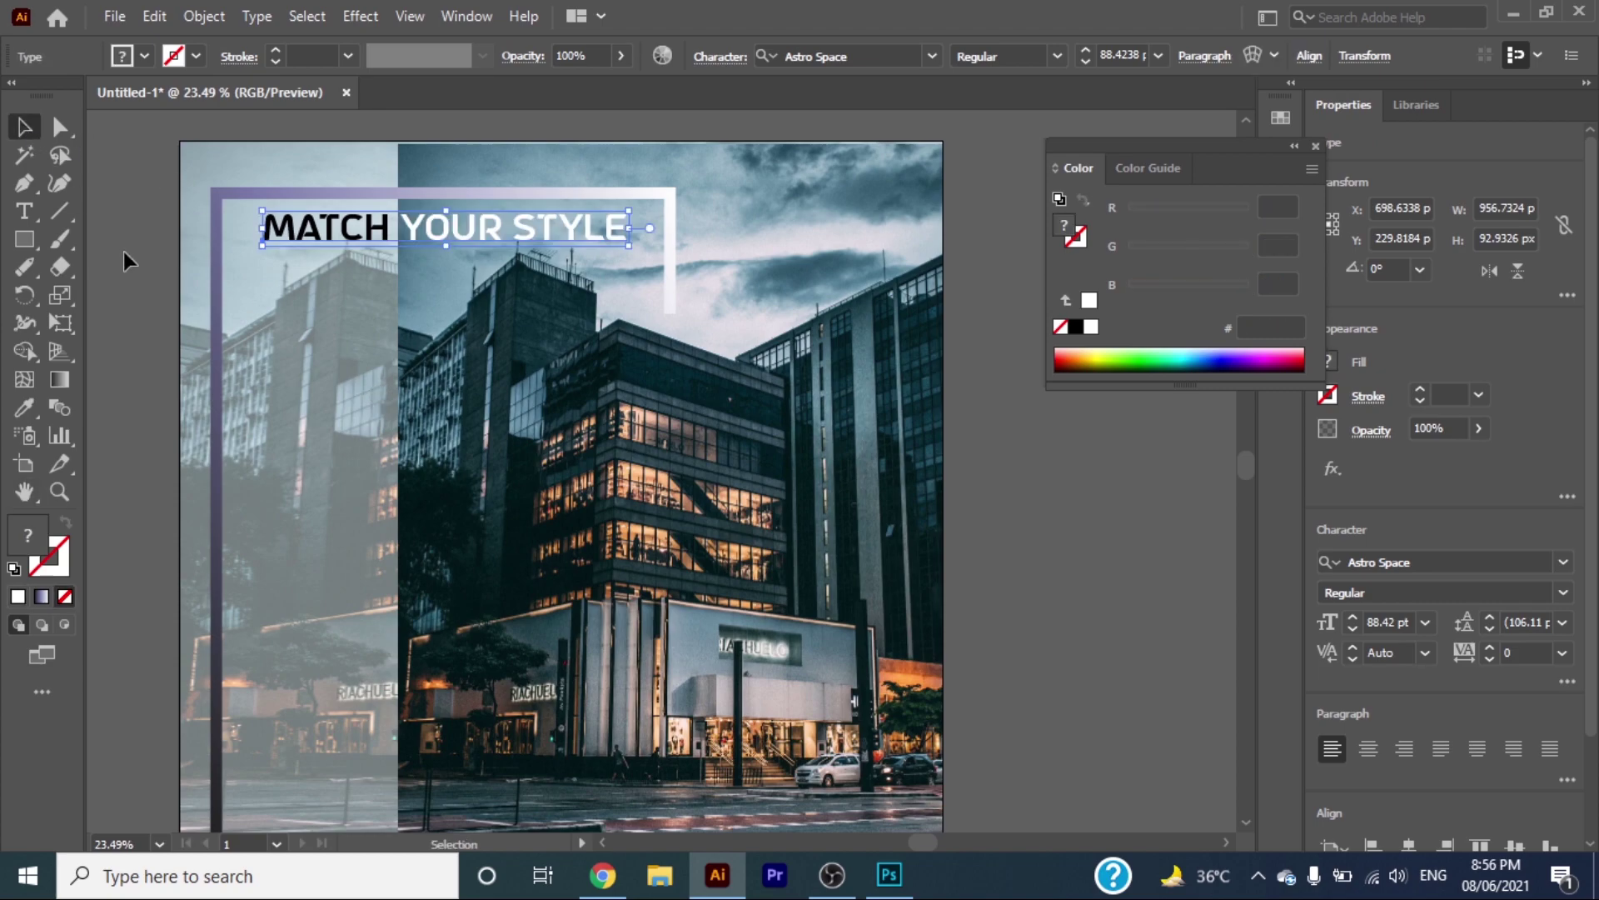
key("m")
mouse_move(820, 160)
left_mouse_down()
mouse_move(940, 213)
mouse_move(912, 214)
left_mouse_up()
key("z")
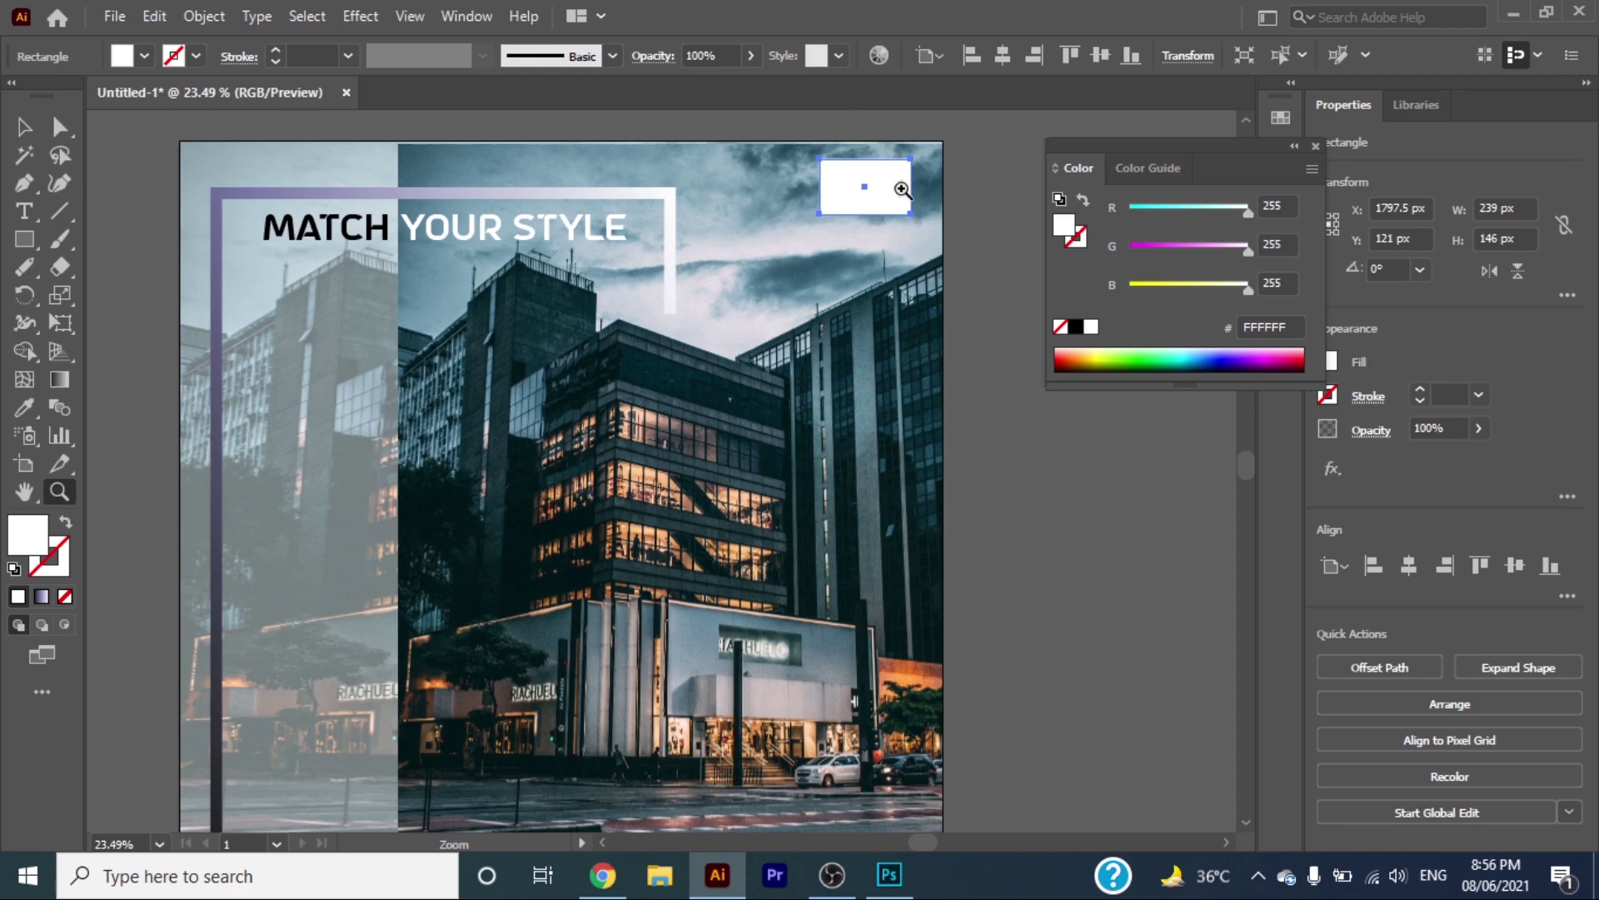
left_click(902, 190)
left_click(878, 242)
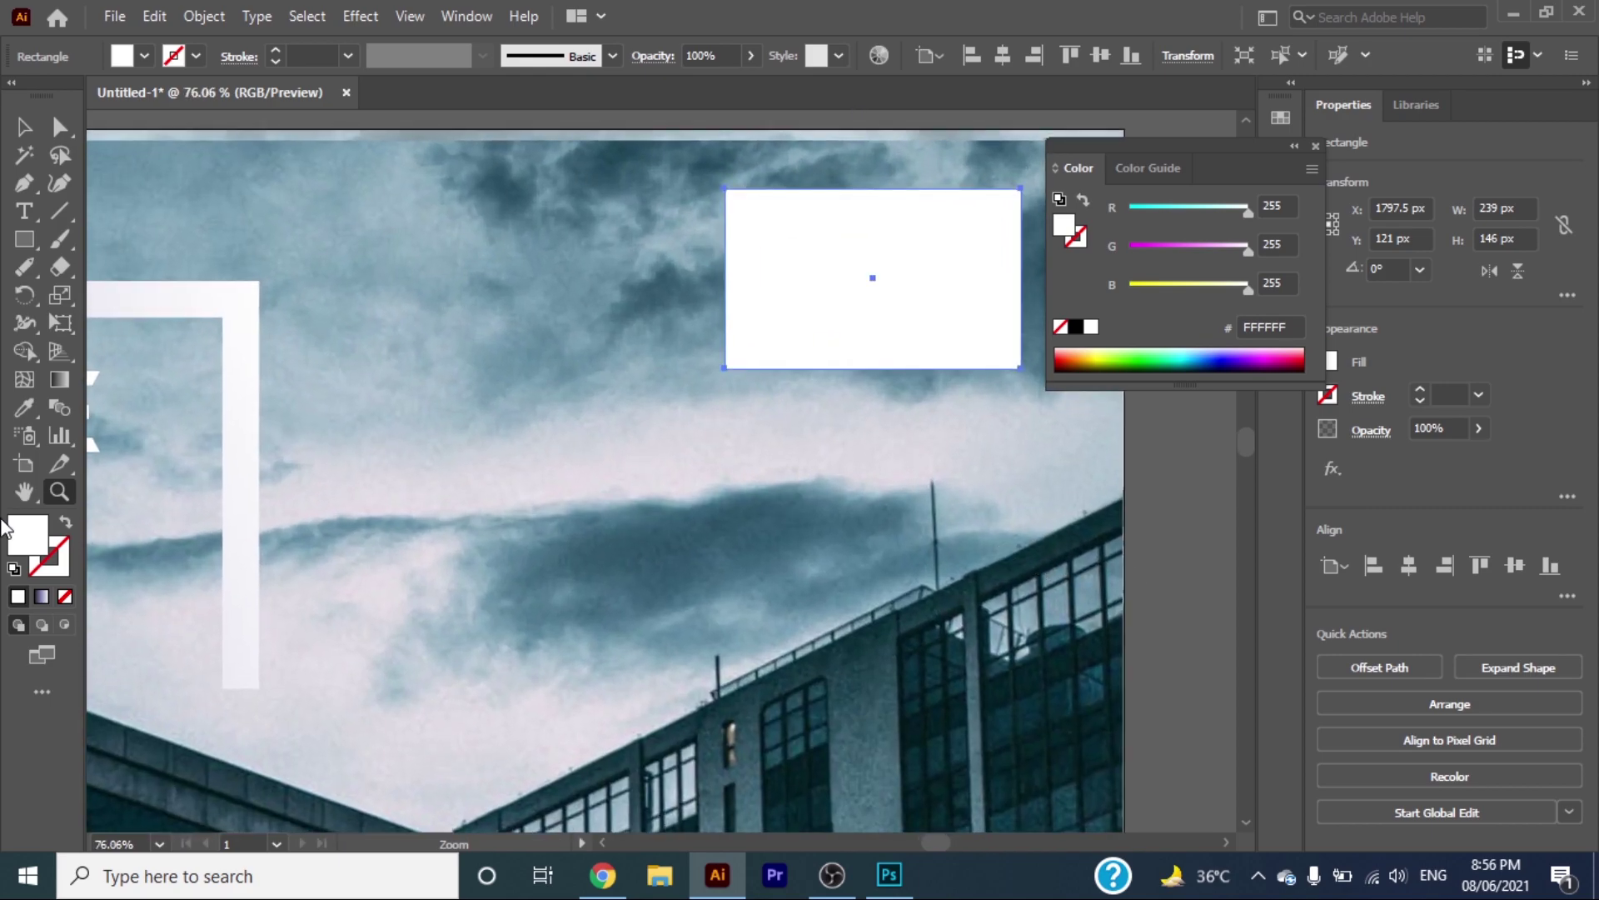
key("h")
left_click_drag(892, 292, 457, 434)
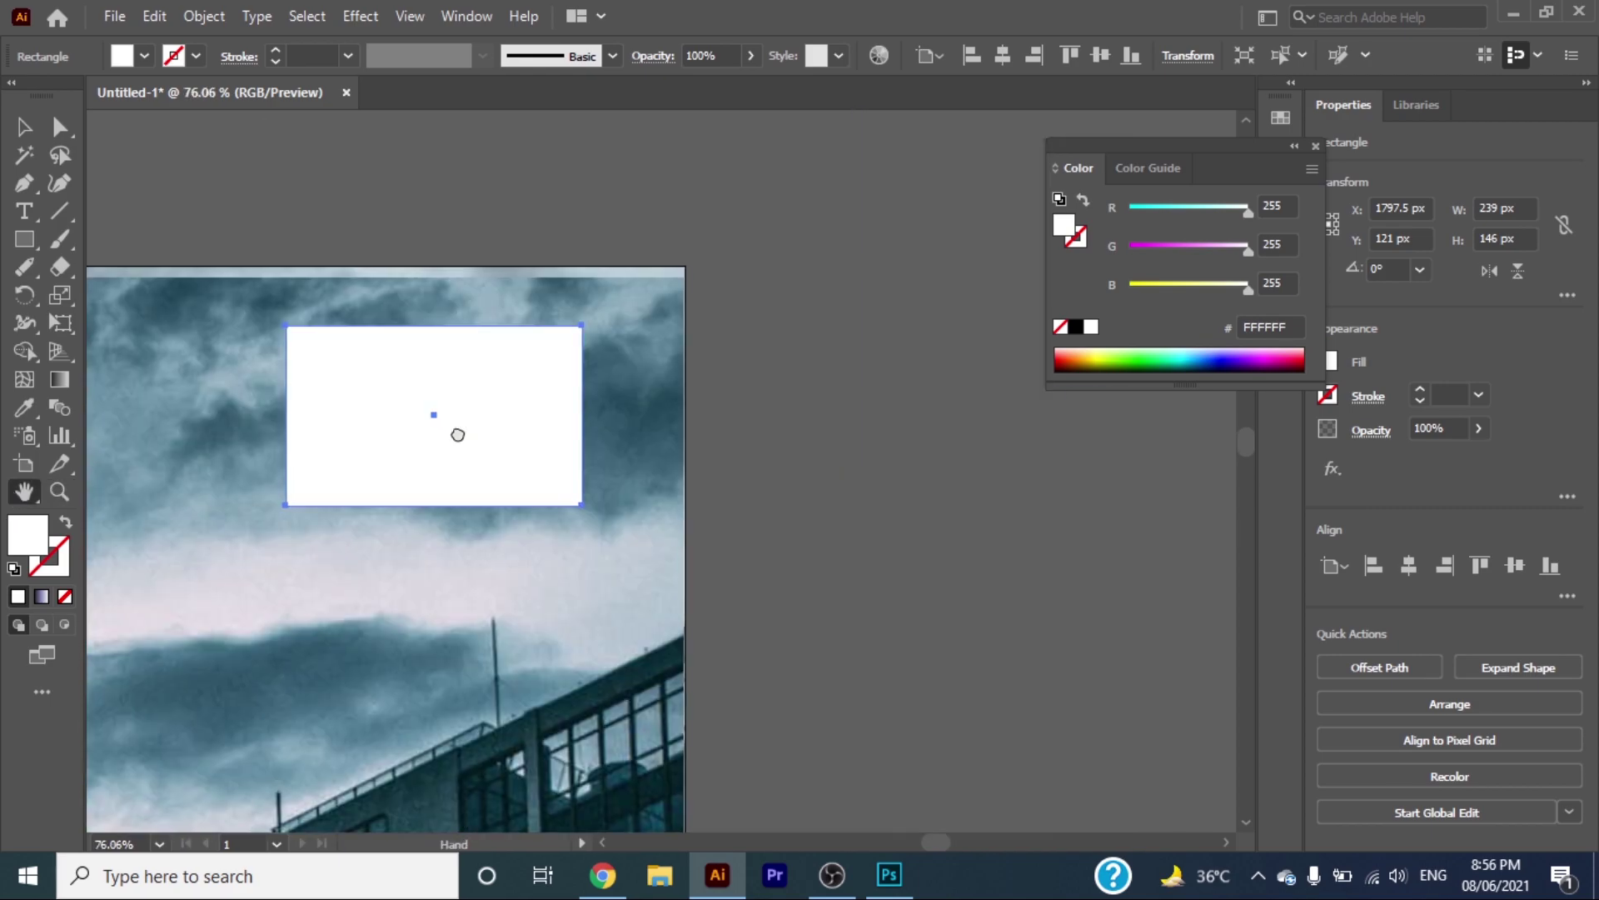
Step: Add a top-middle anchor point and delete both top corners to form a triangle
left_click(29, 185)
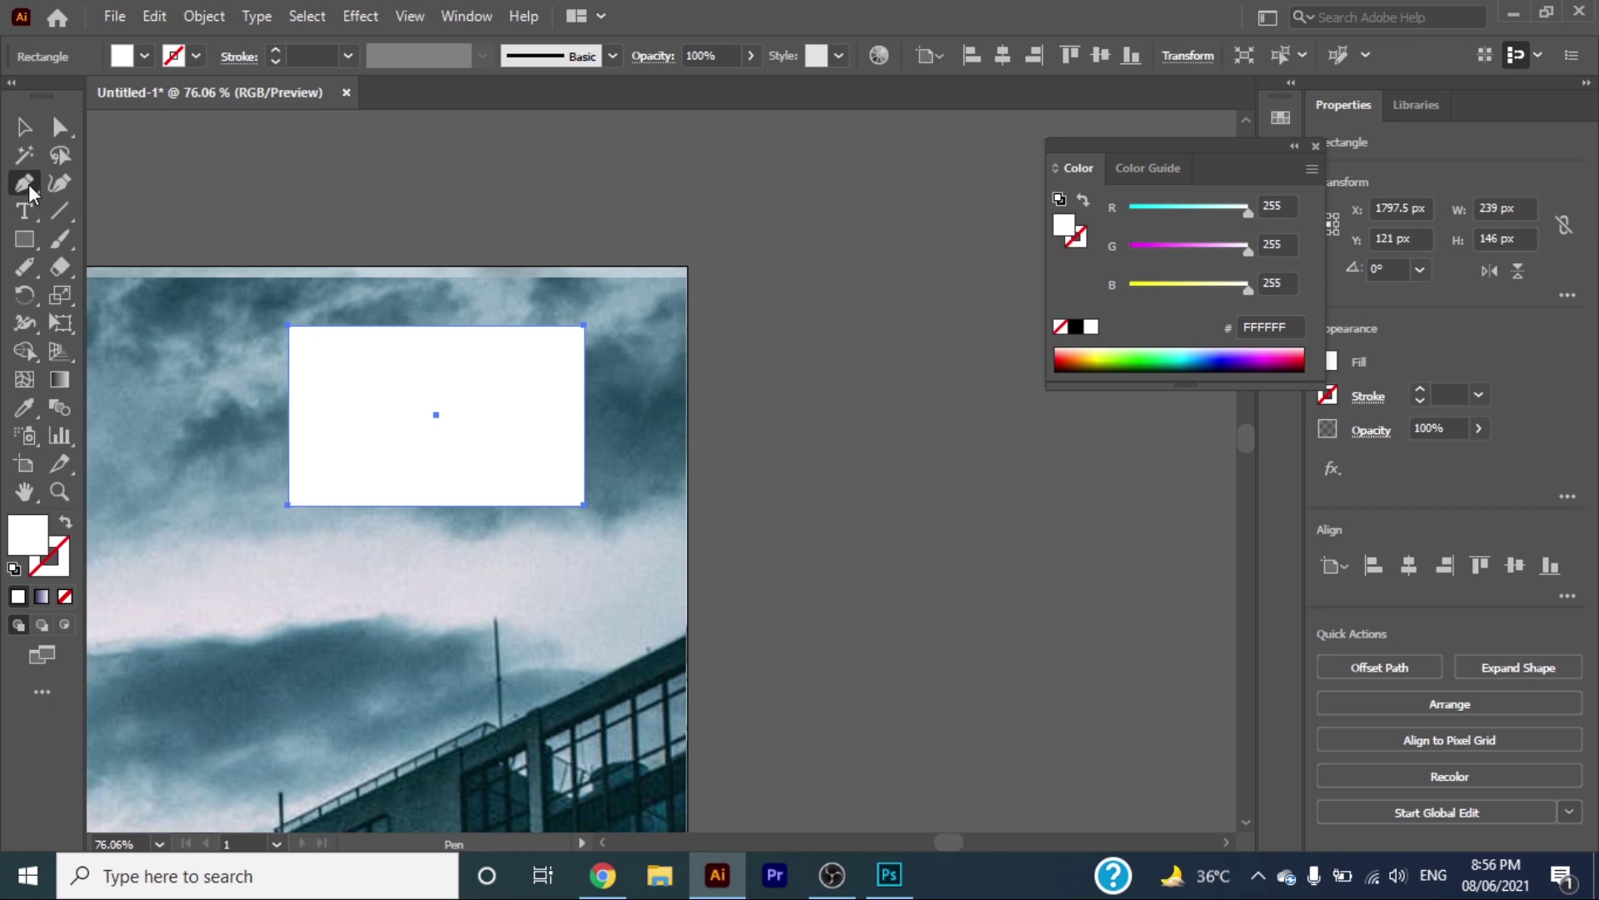
left_click_drag(28, 185, 108, 207)
left_click(436, 325)
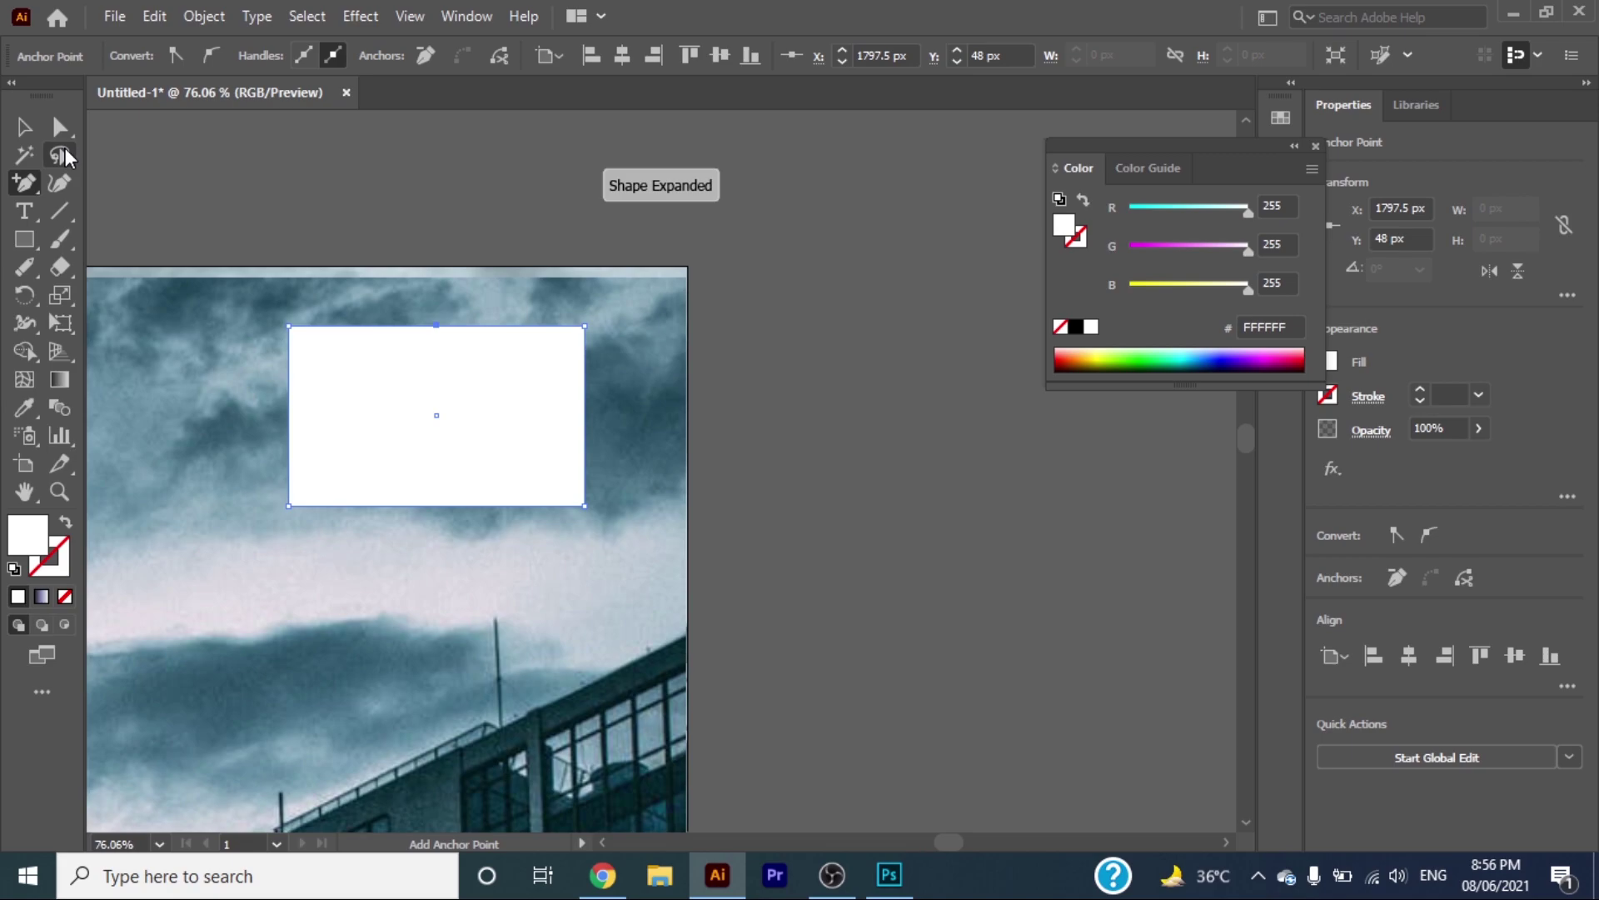
left_click_drag(25, 183, 100, 236)
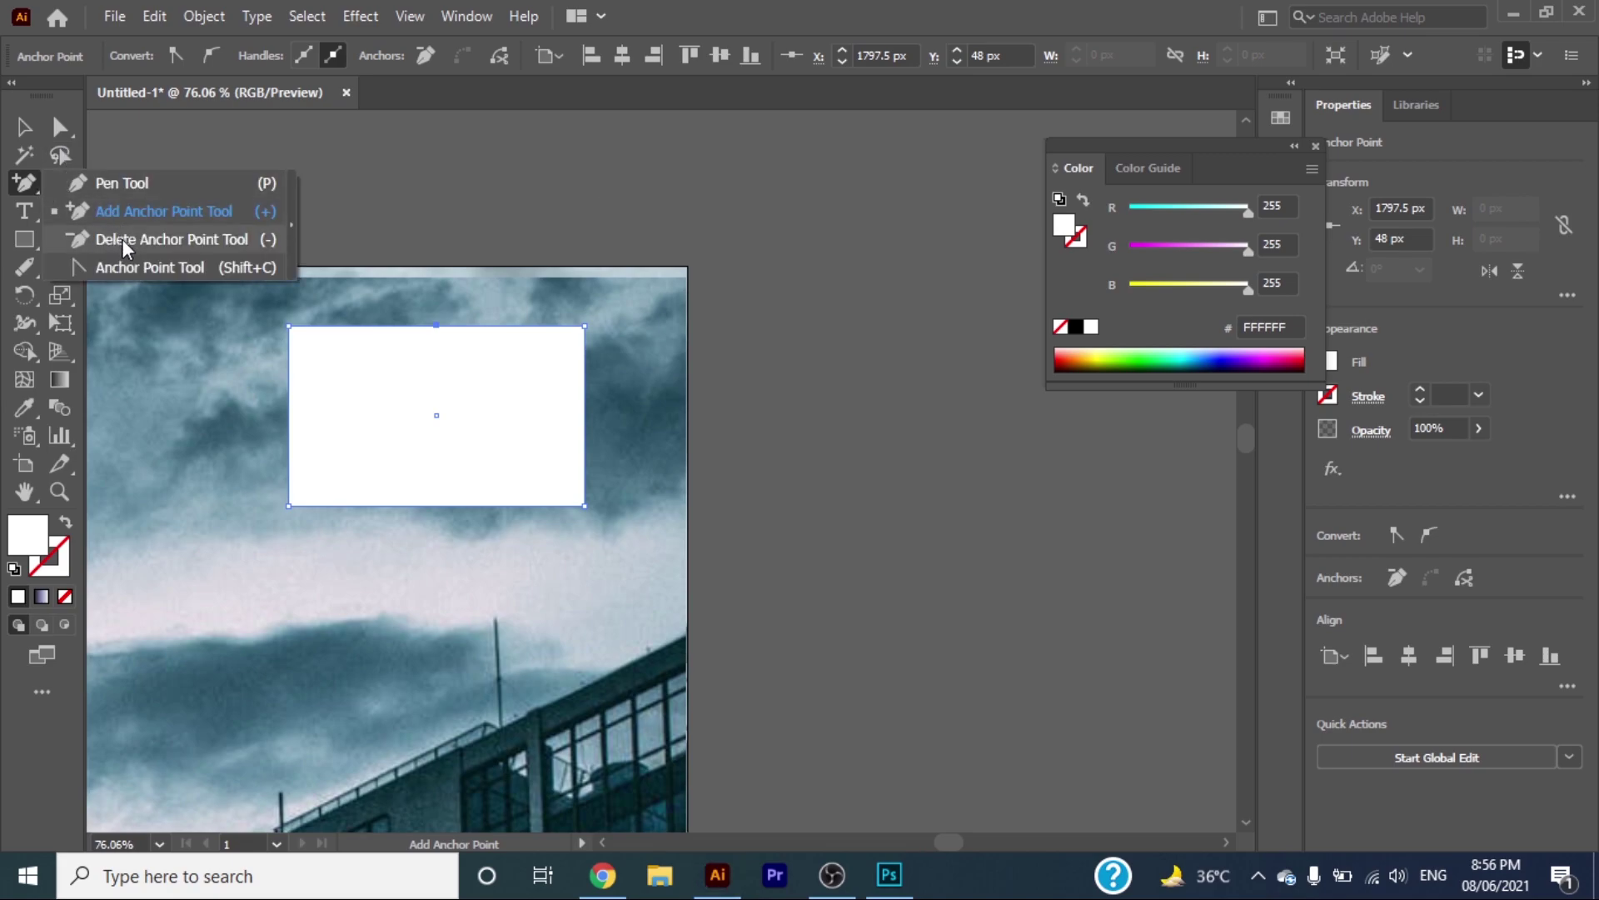
left_click(289, 324)
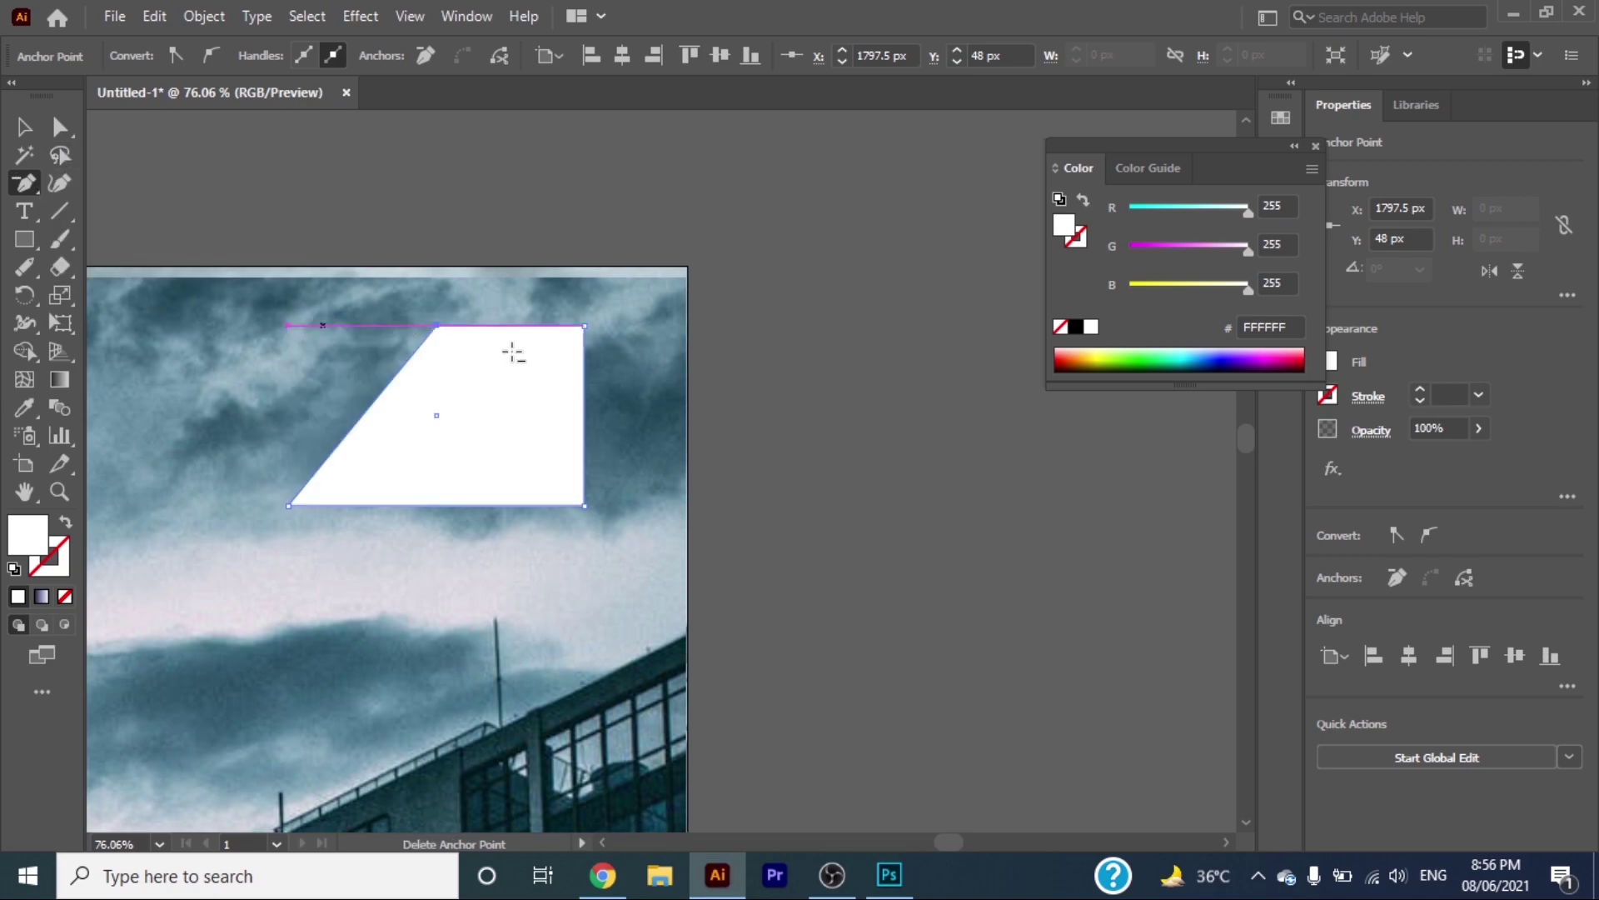
left_click(584, 325)
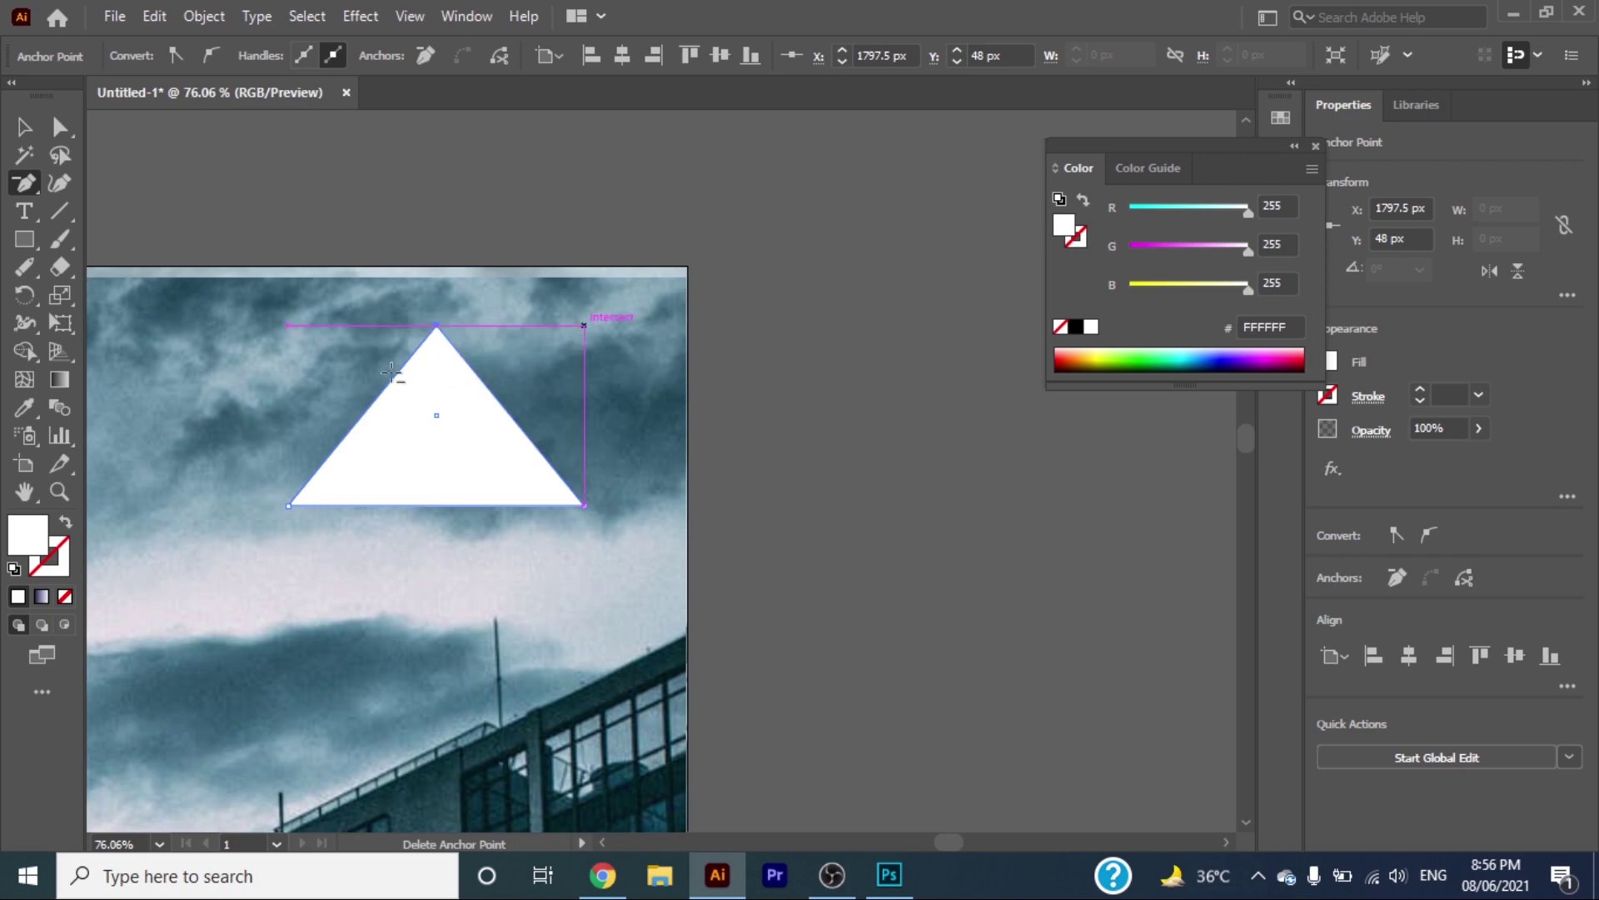
left_click(59, 490)
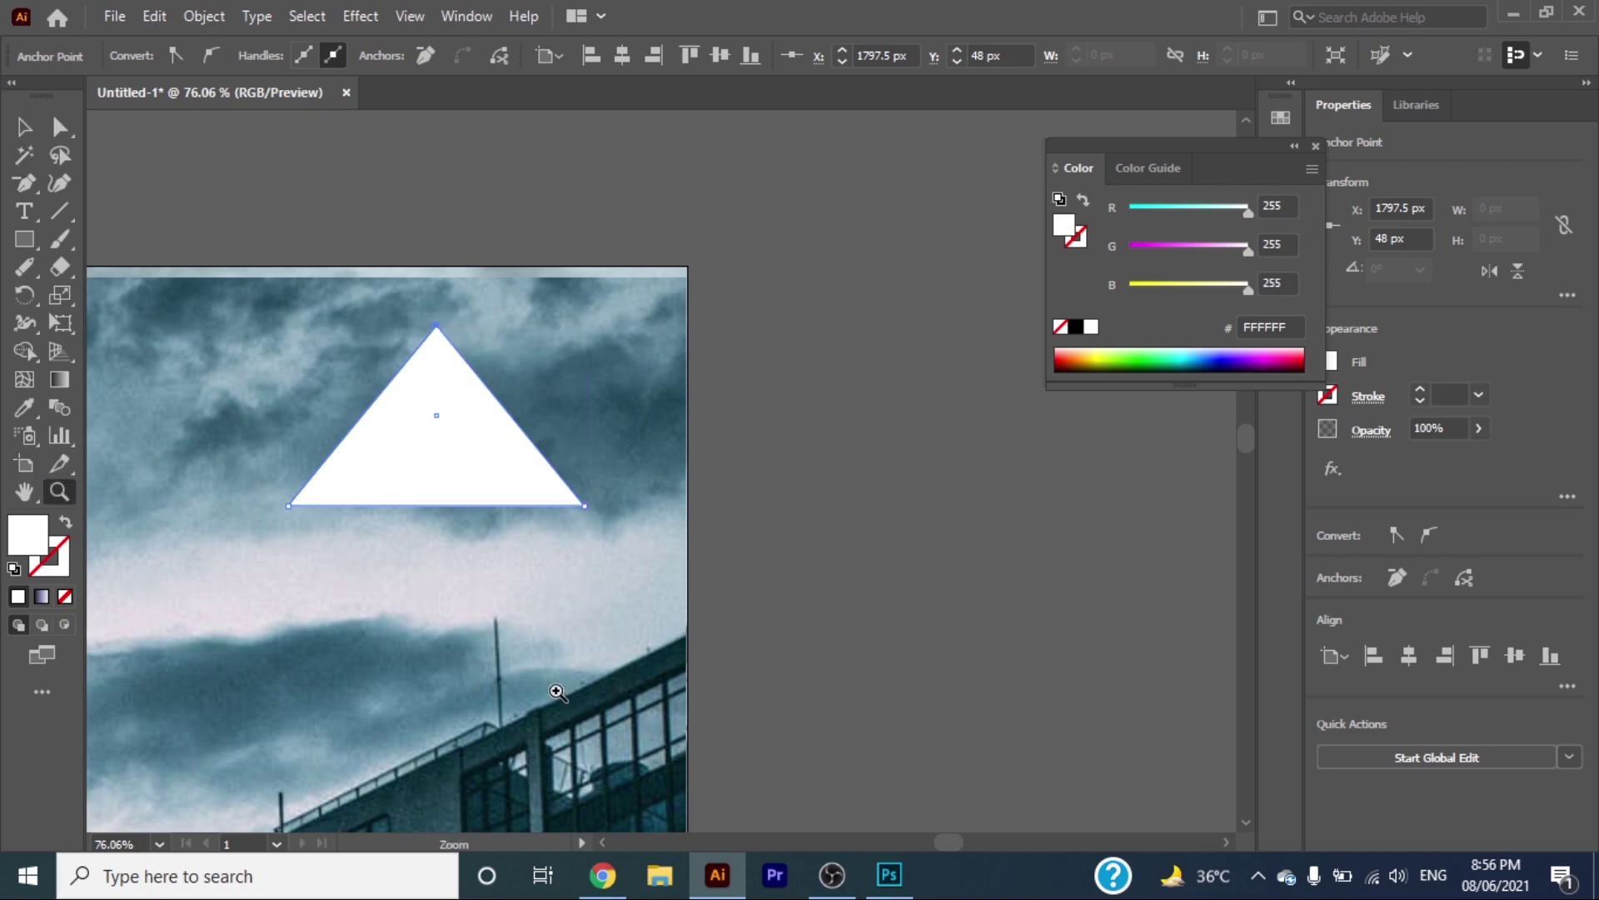
left_click_drag(558, 694, 129, 631)
left_click_drag(349, 591, 257, 424)
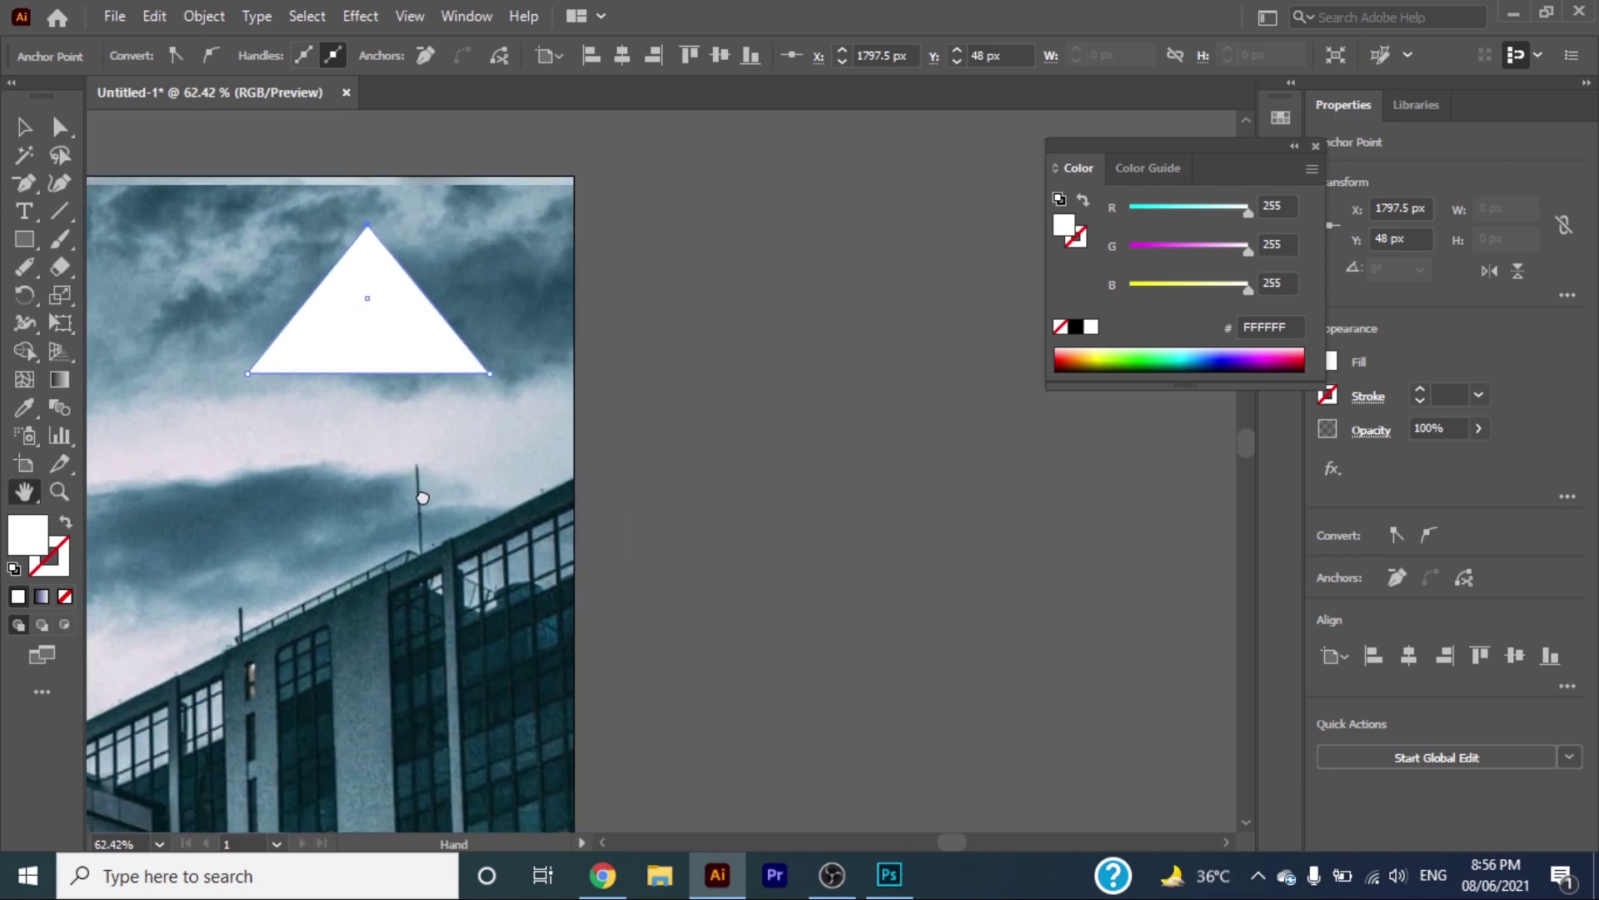
left_click(24, 127)
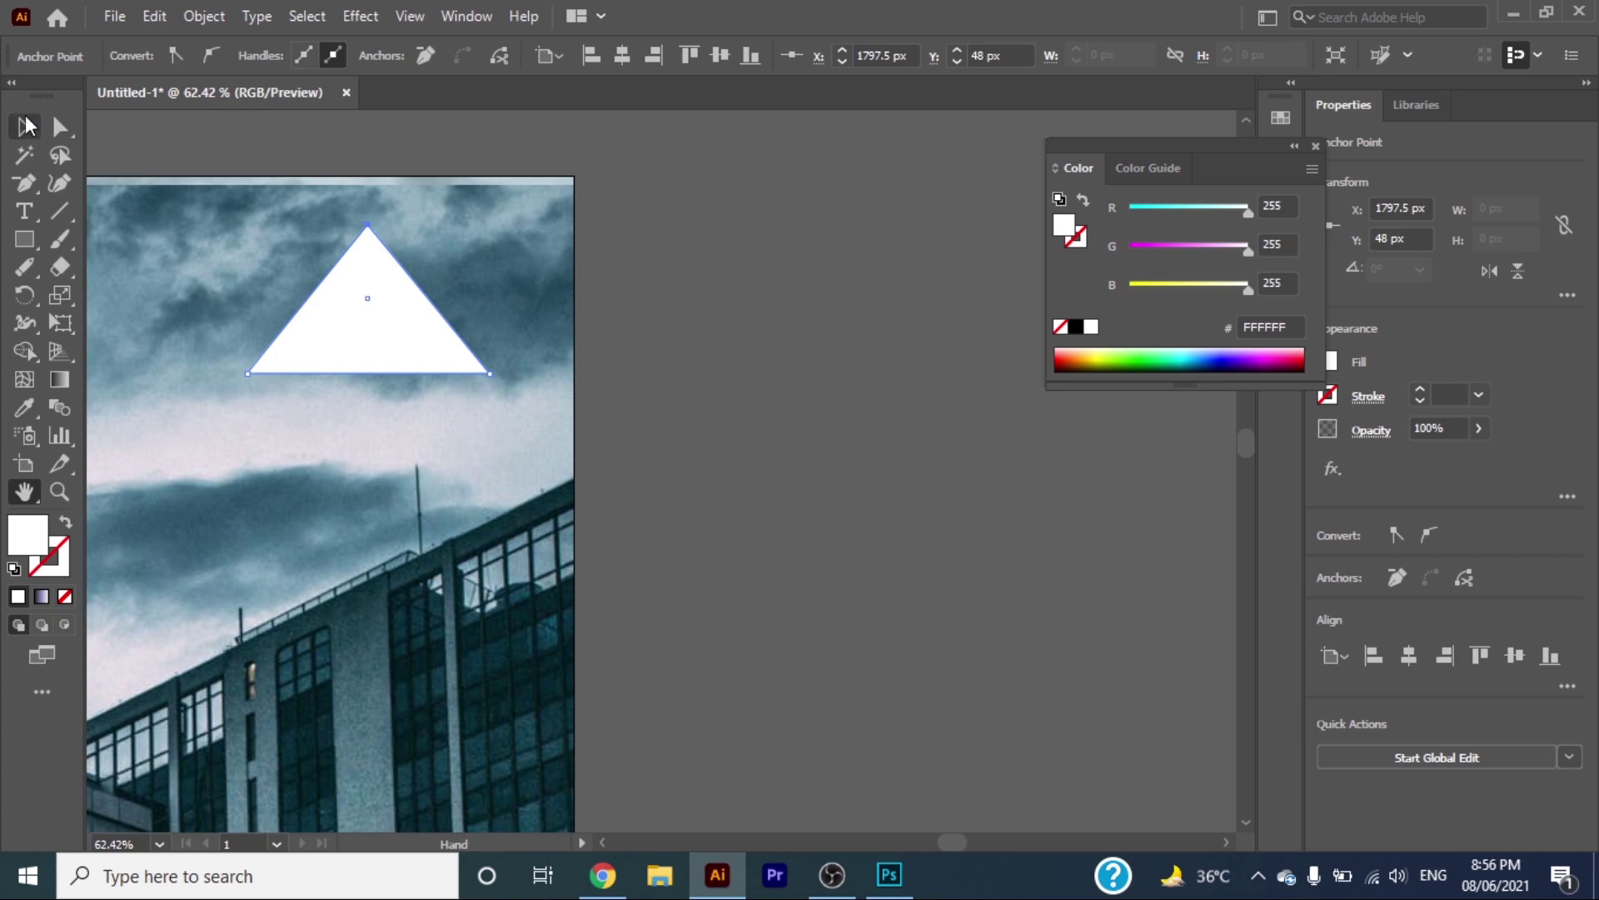
Step: Make a horizontally reflected copy of the triangle and move it beneath the original
right_click(313, 332)
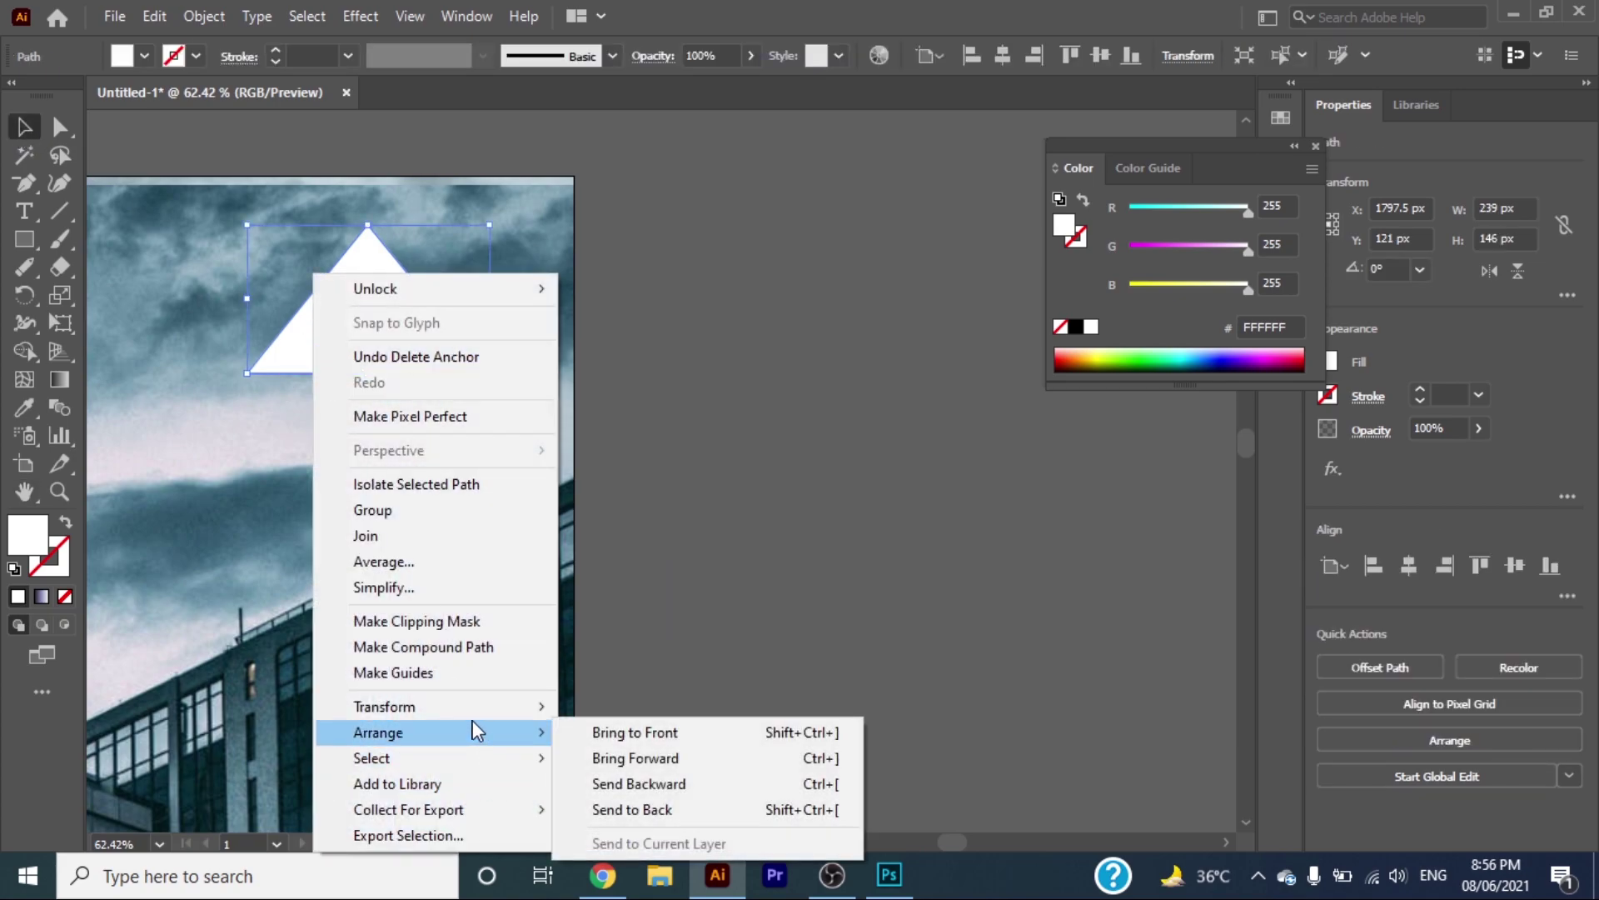
mouse_move(383, 707)
left_click(695, 596)
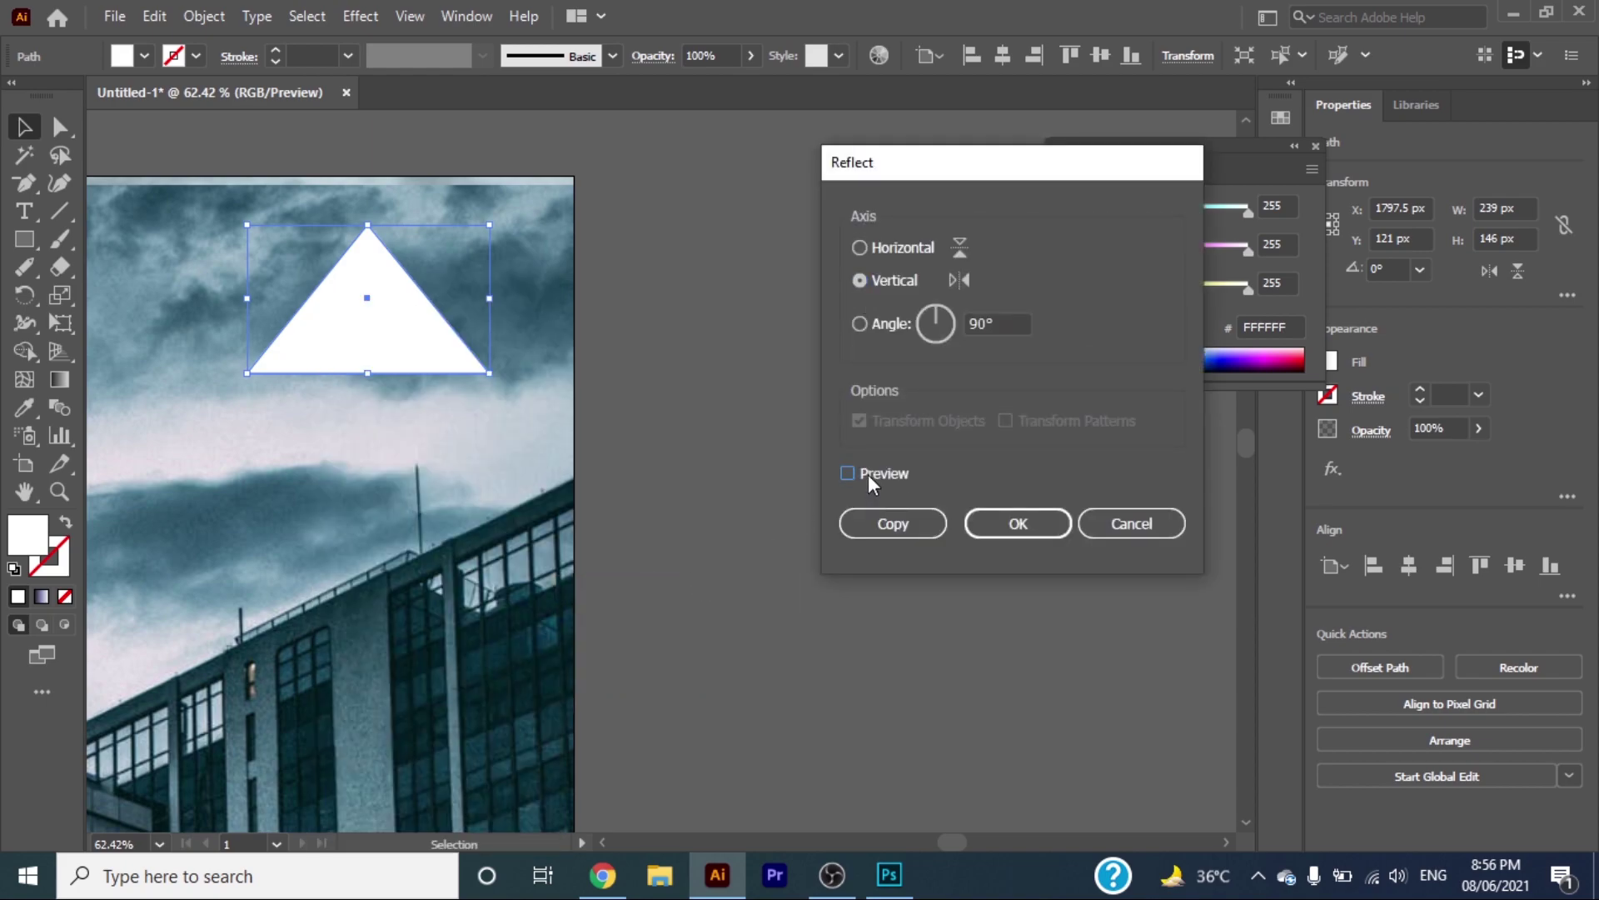
left_click(867, 247)
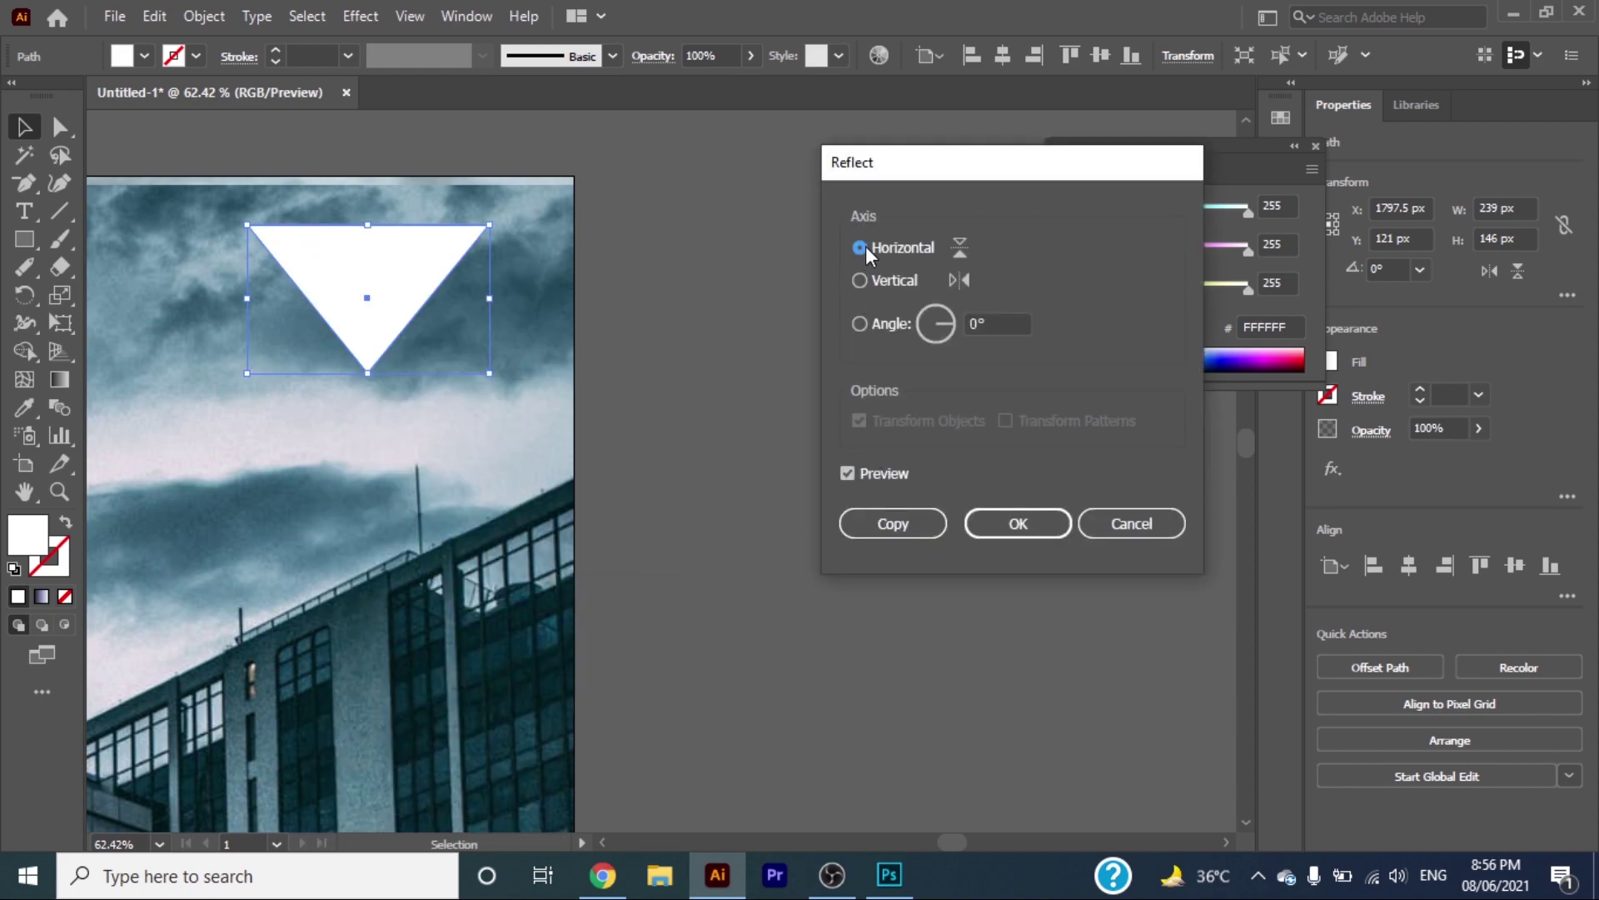
left_click(901, 522)
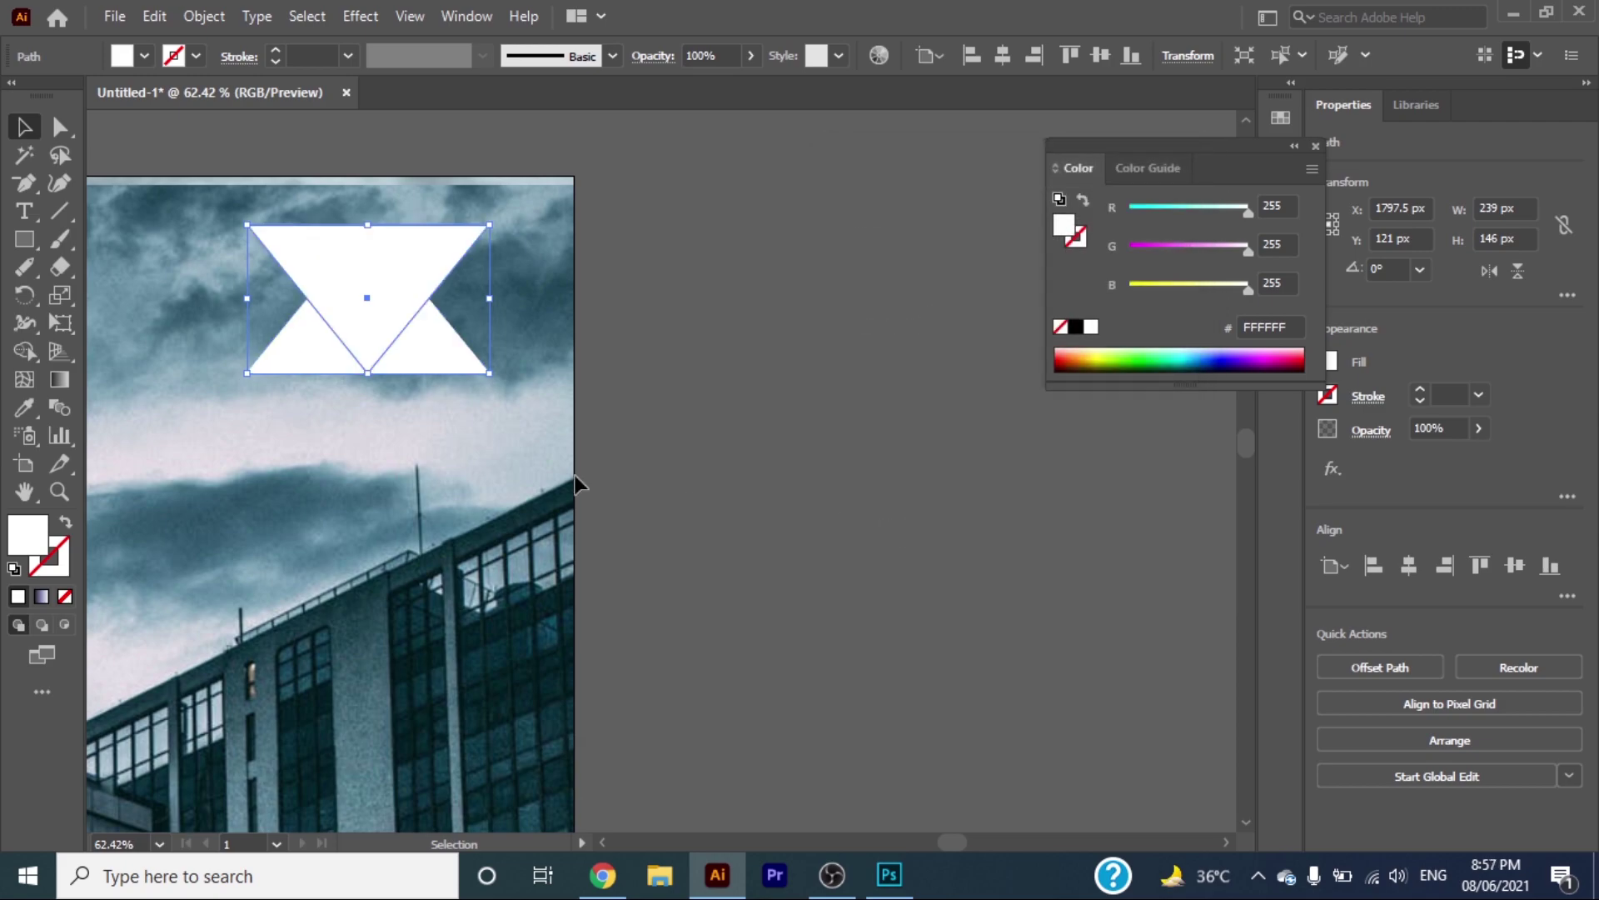
left_click_drag(412, 314, 415, 425)
right_click(407, 331)
Step: Group the triangles, shrink the diamond, rotate it 90° sideways, and move it higher
left_click(483, 505)
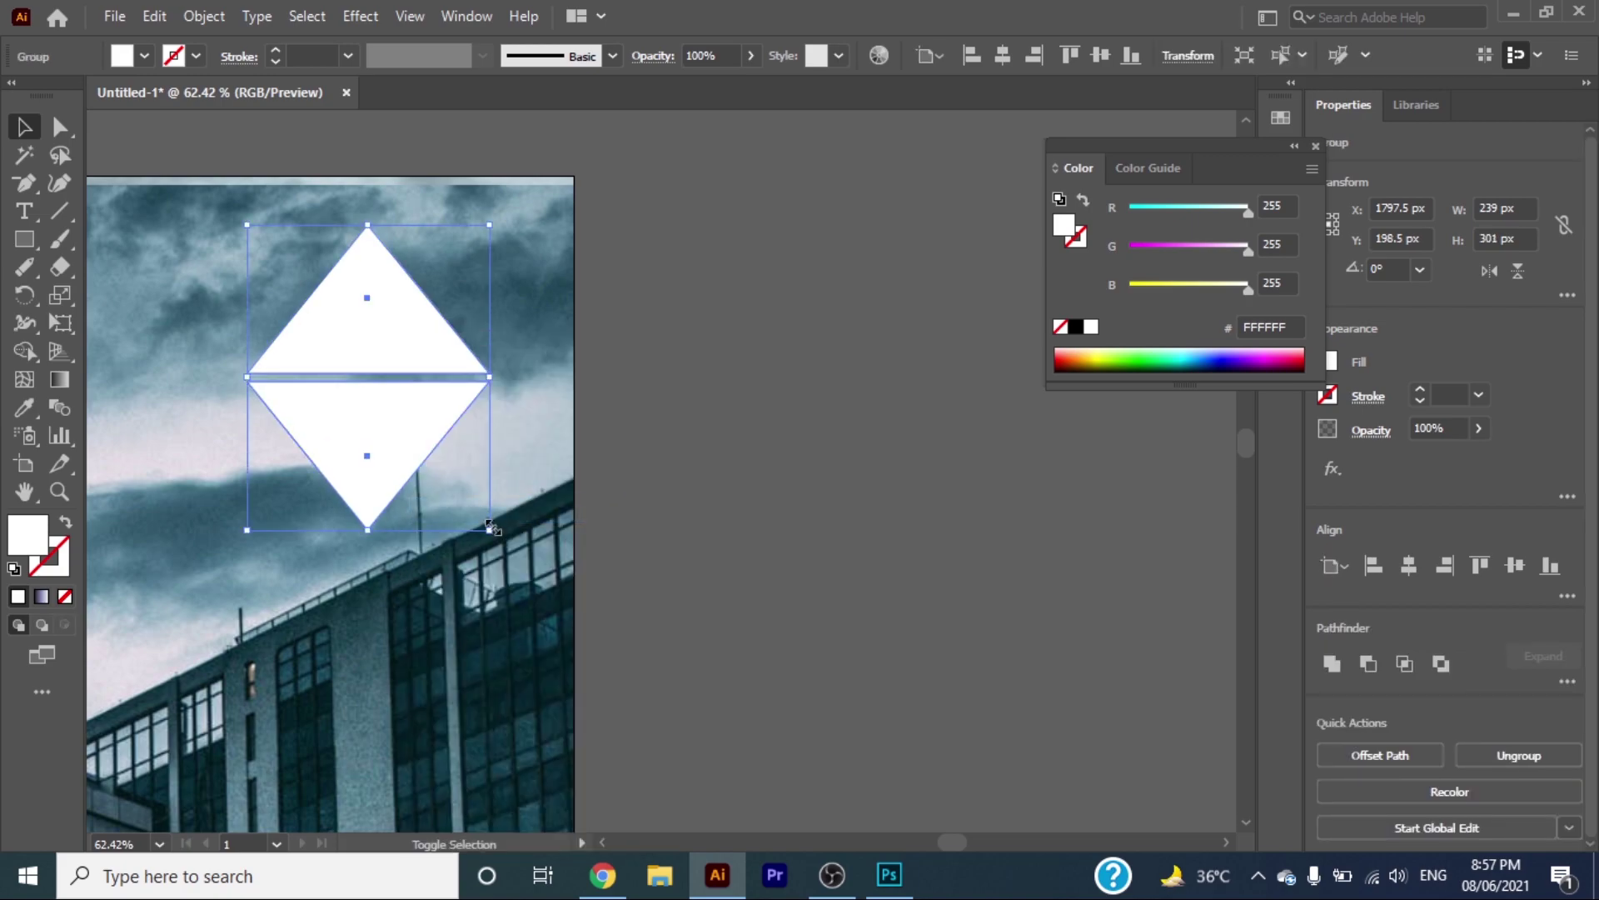
mouse_move(490, 533)
left_mouse_down()
mouse_move(440, 429)
mouse_move(457, 447)
left_mouse_up()
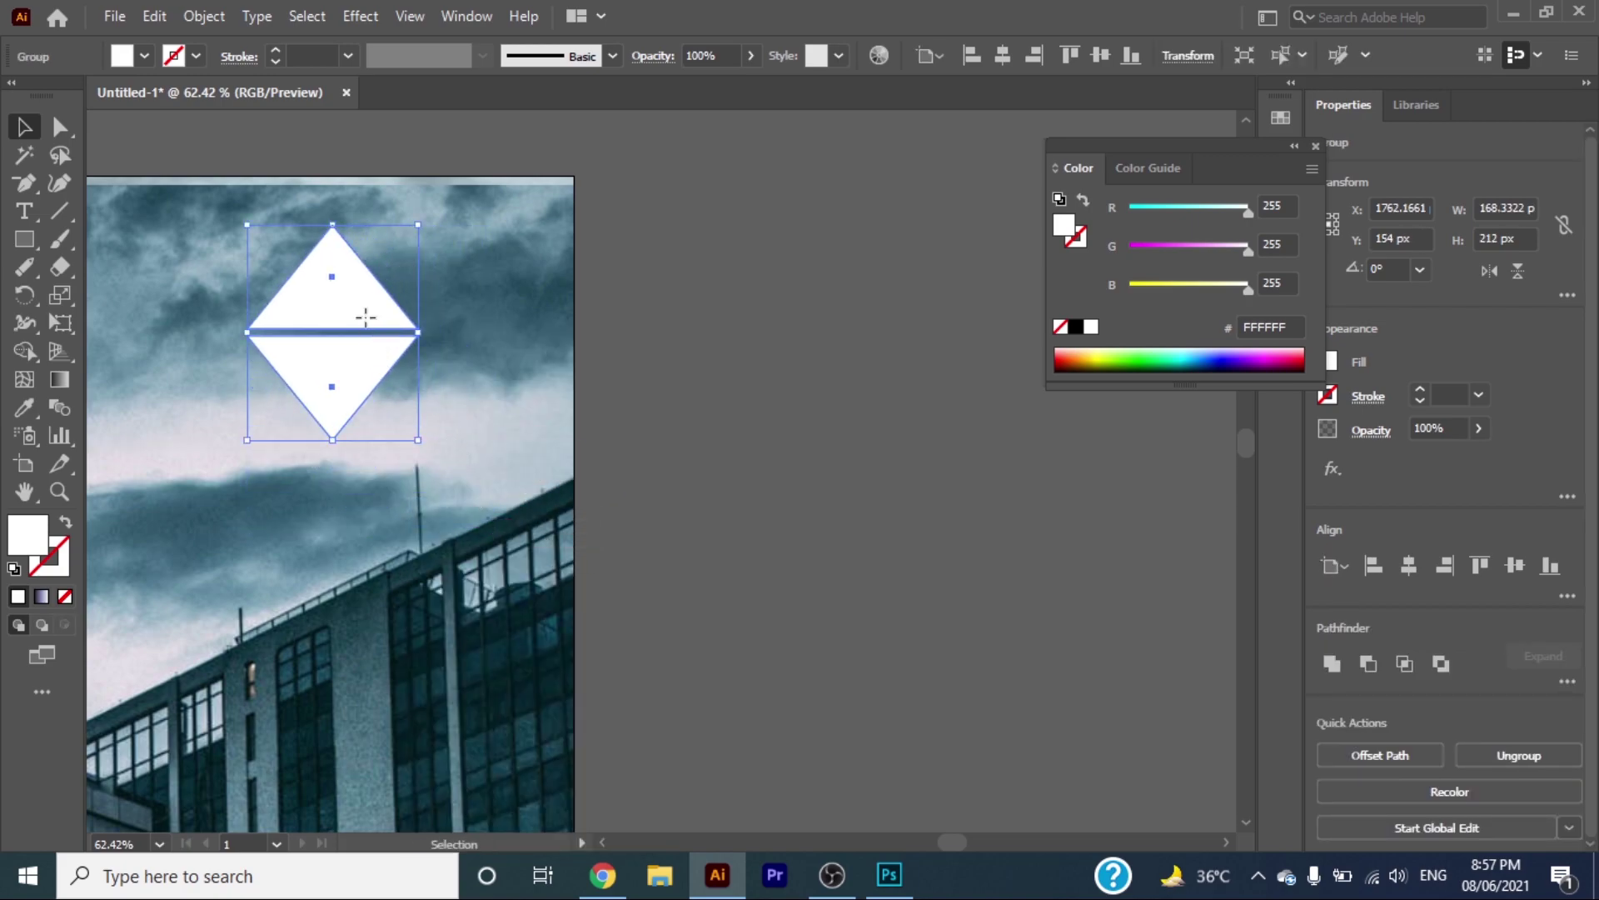
left_click_drag(368, 314, 453, 307)
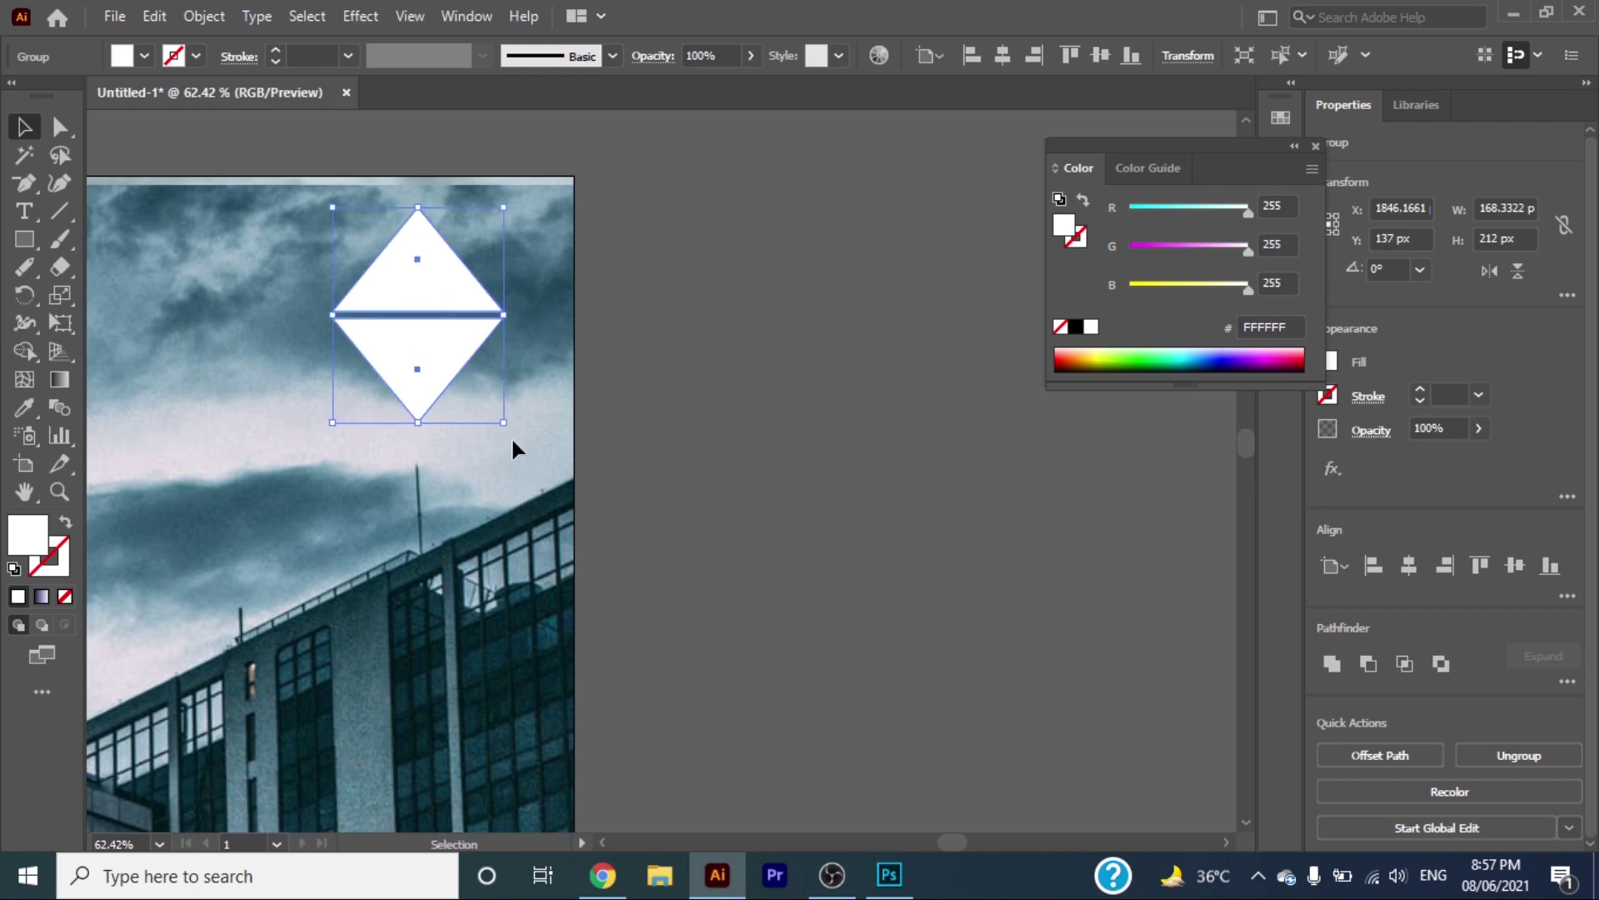
mouse_move(510, 433)
left_mouse_down()
mouse_move(258, 365)
mouse_move(300, 417)
left_mouse_up()
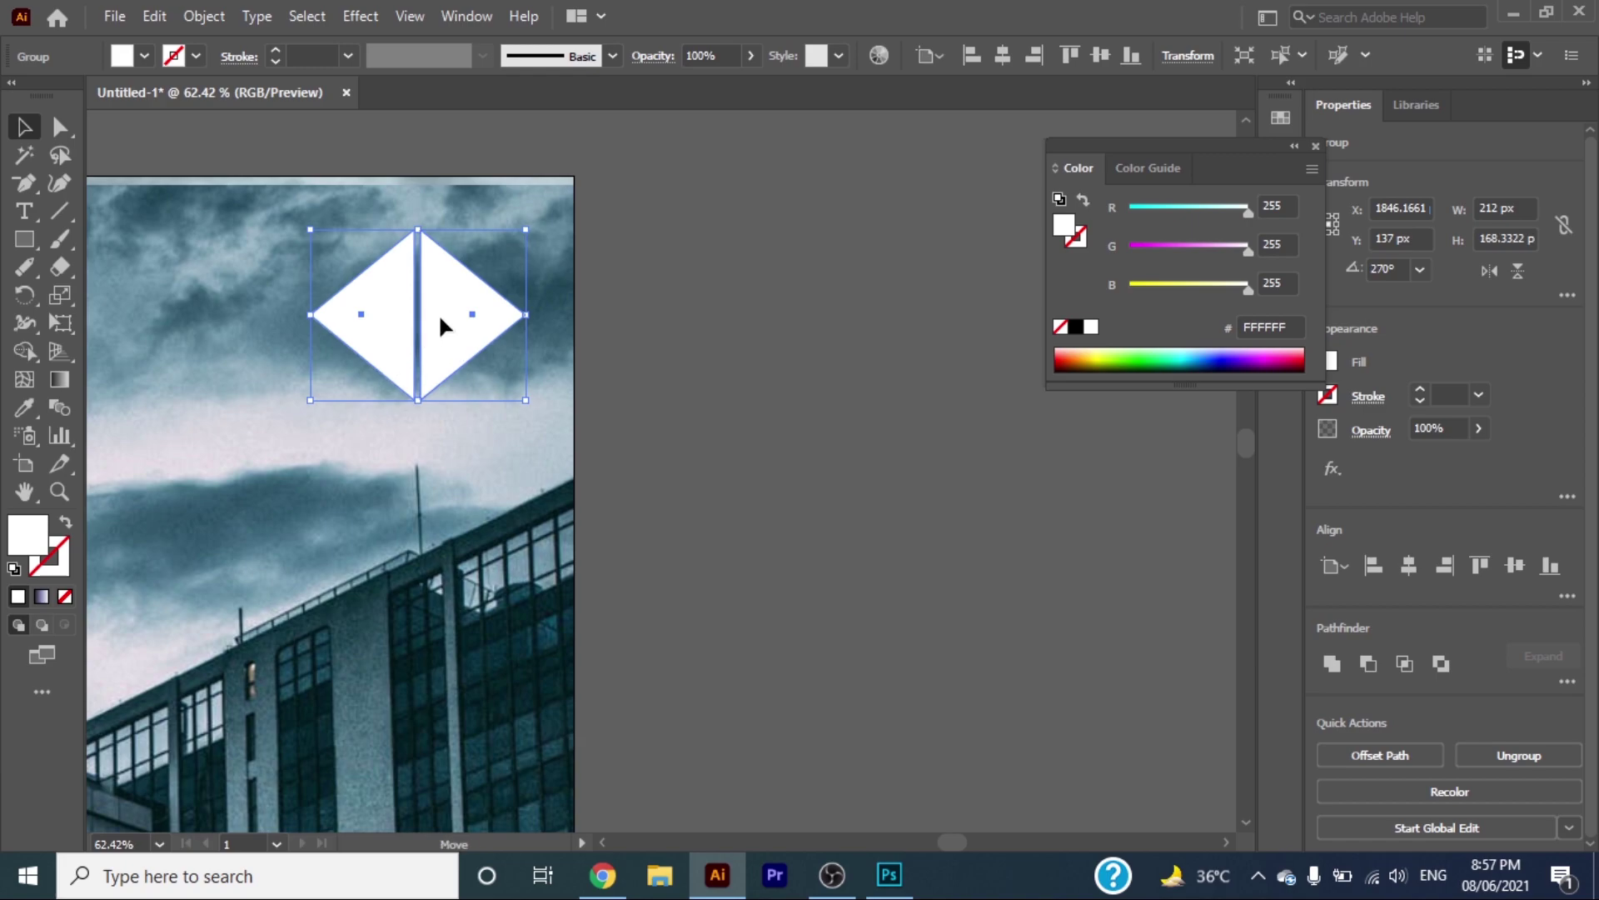
left_click_drag(438, 313, 441, 287)
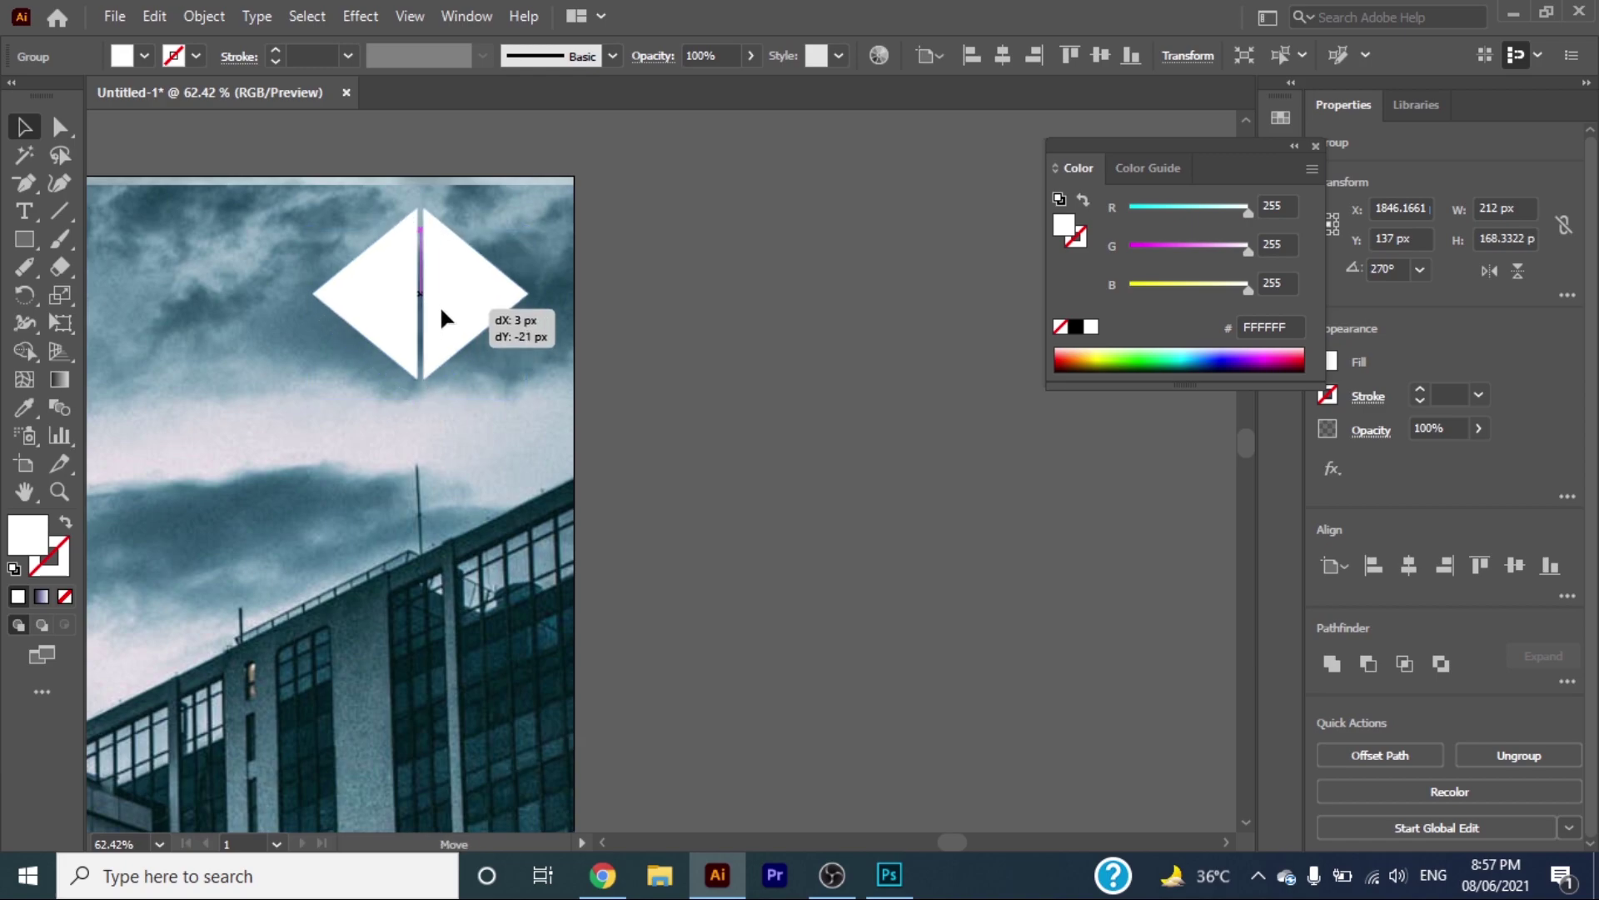
left_click(24, 211)
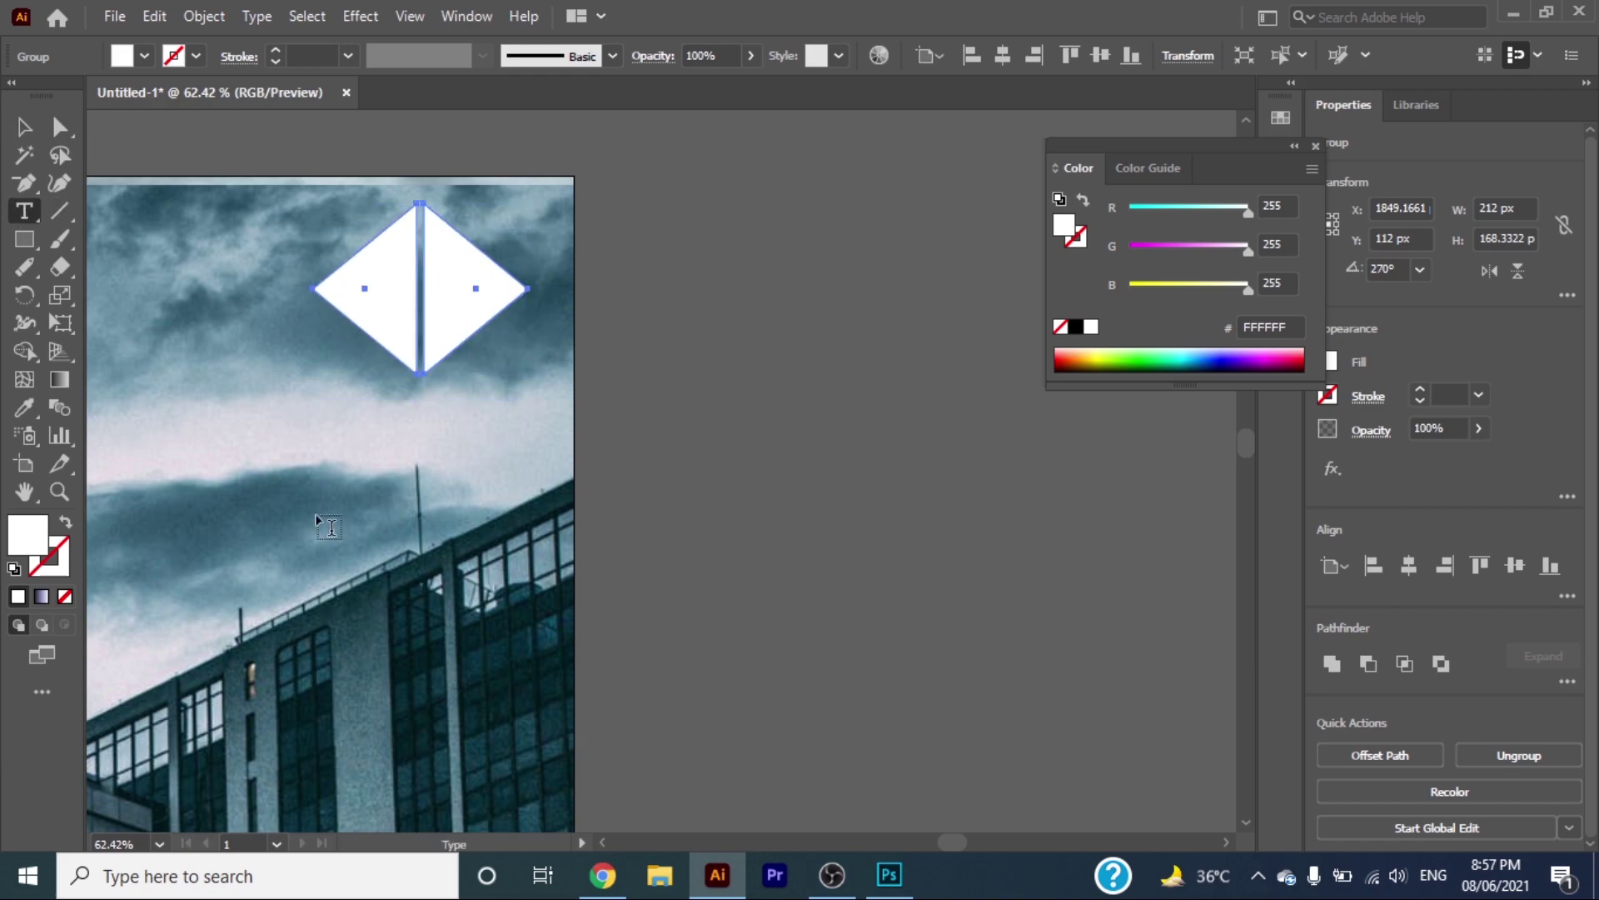
Step: Add 'YOUR LOGO' text beneath the diamond and shrink it to about 39 pt
left_click(342, 400)
key("BackSpace")
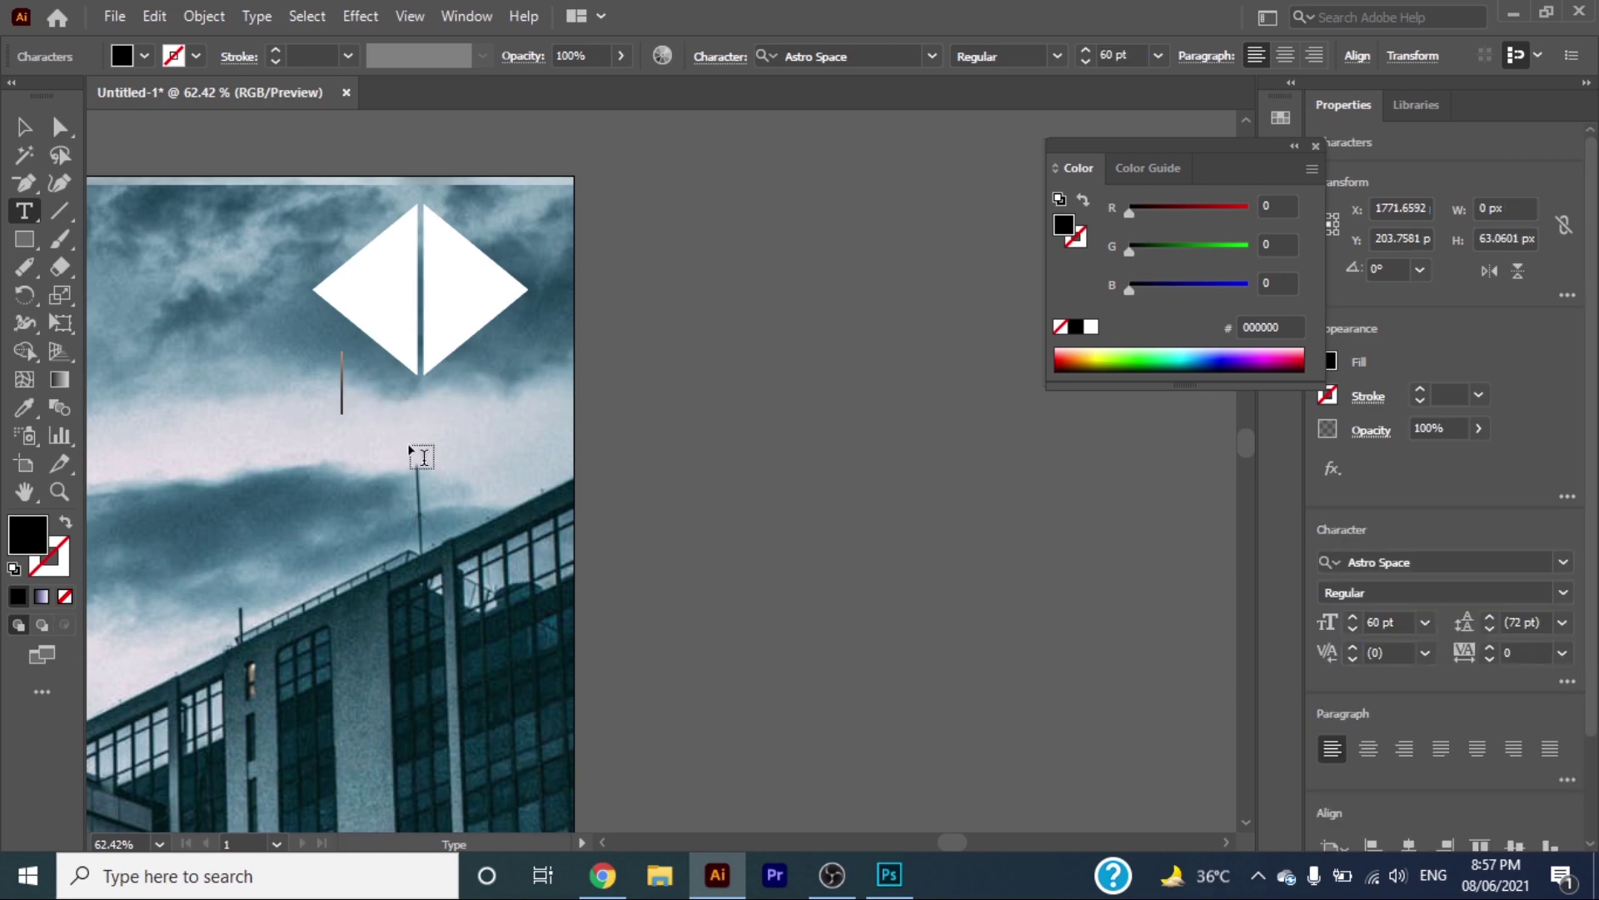
type("YOUR ")
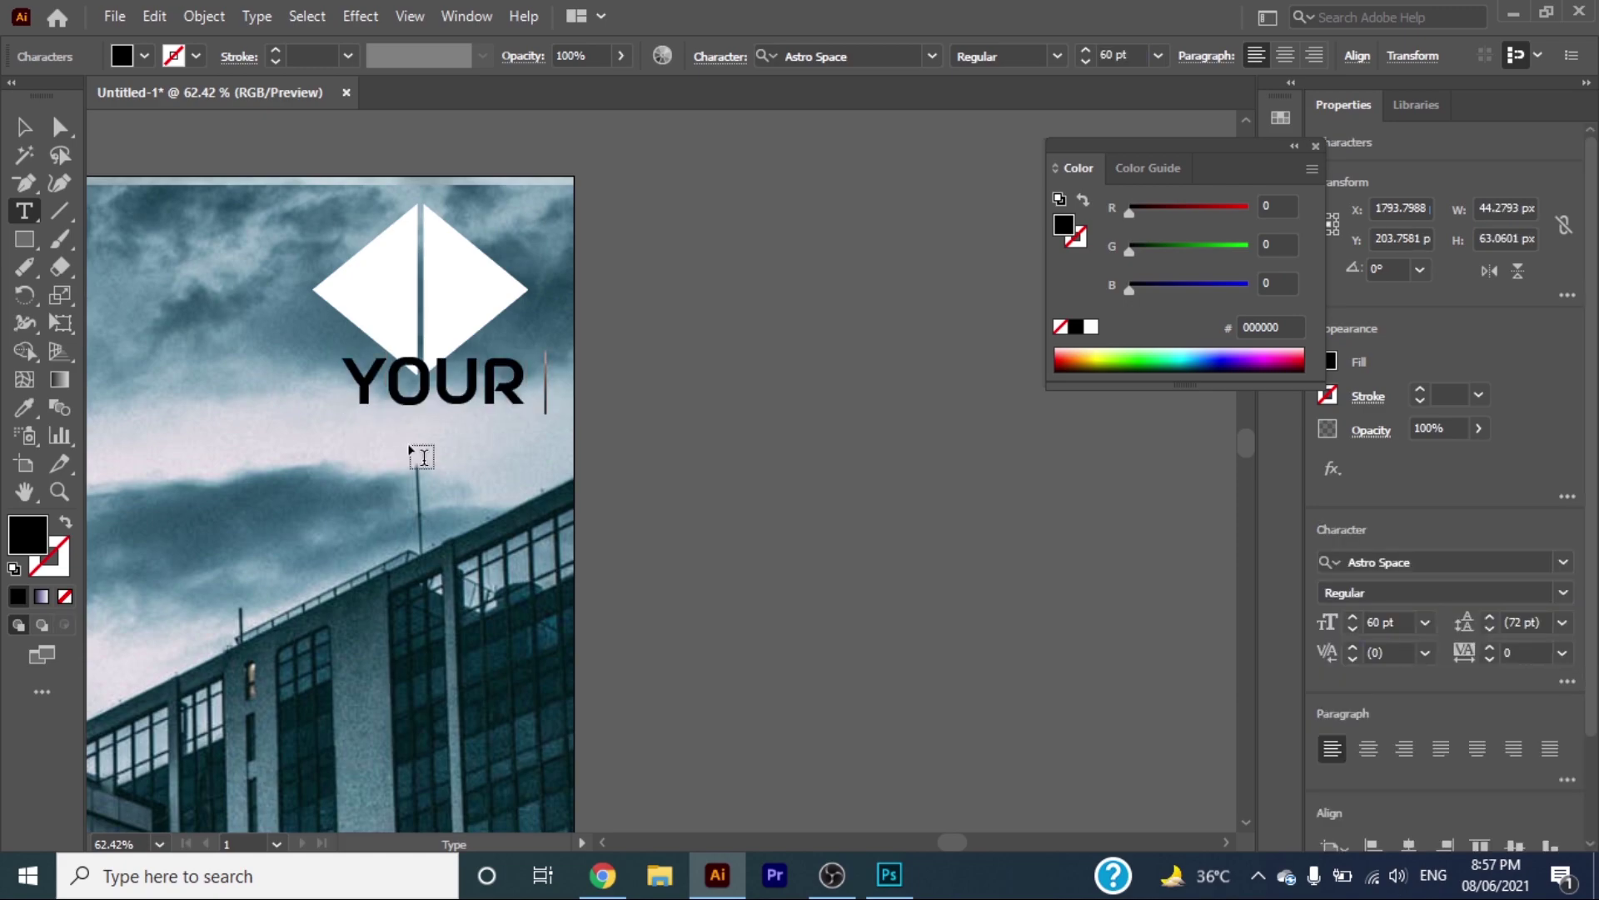
type("LOGO")
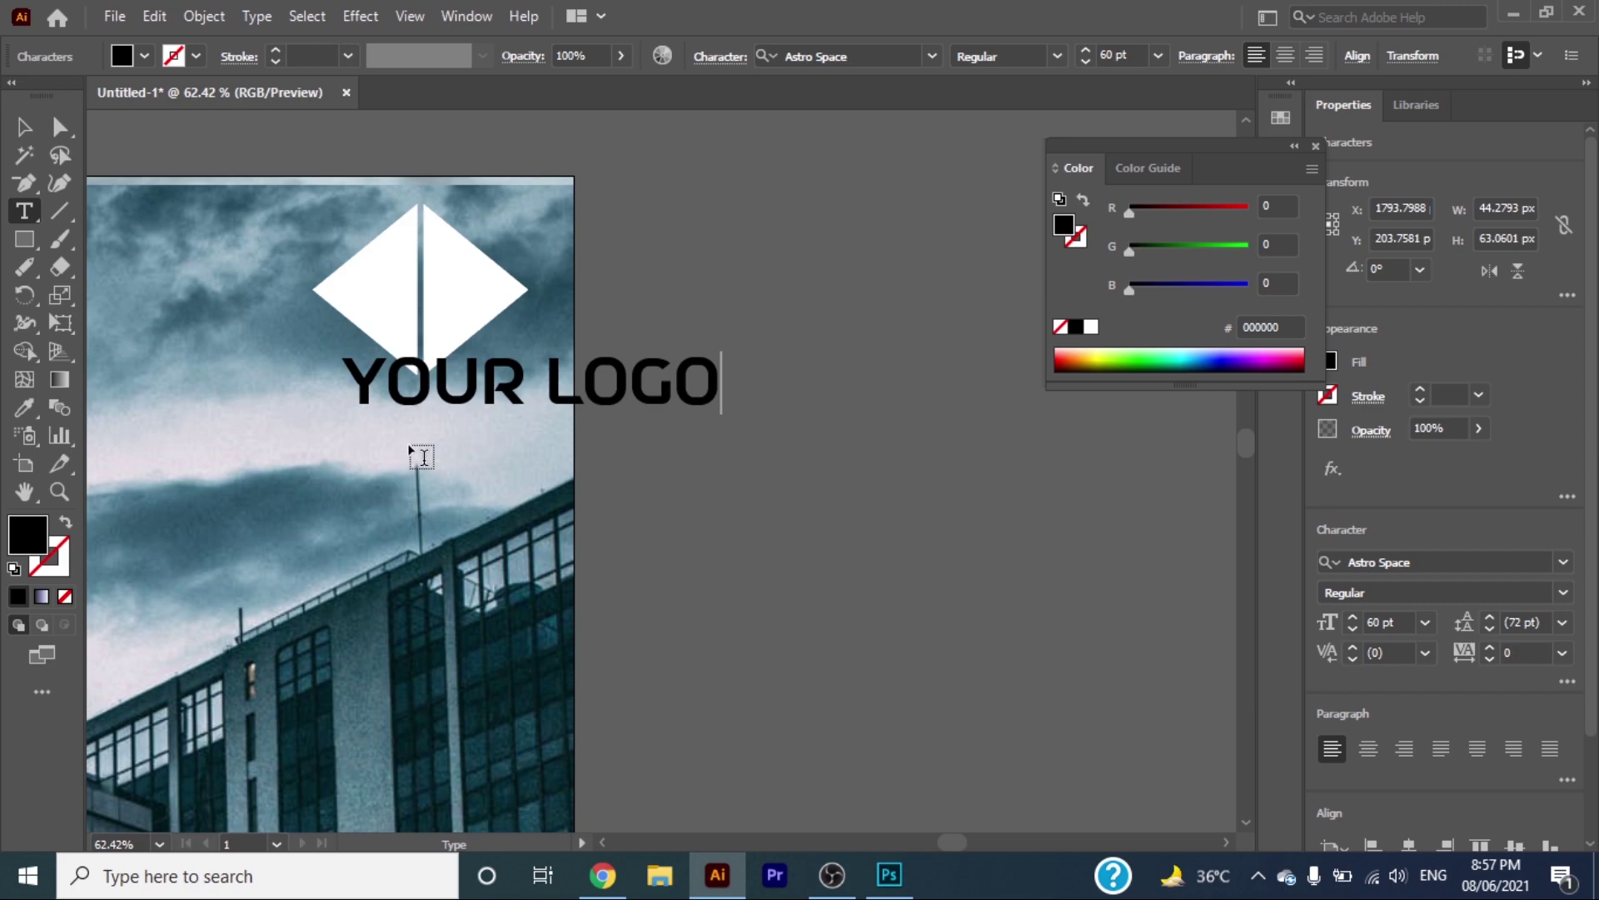
left_click(24, 126)
left_click_drag(571, 378, 477, 398)
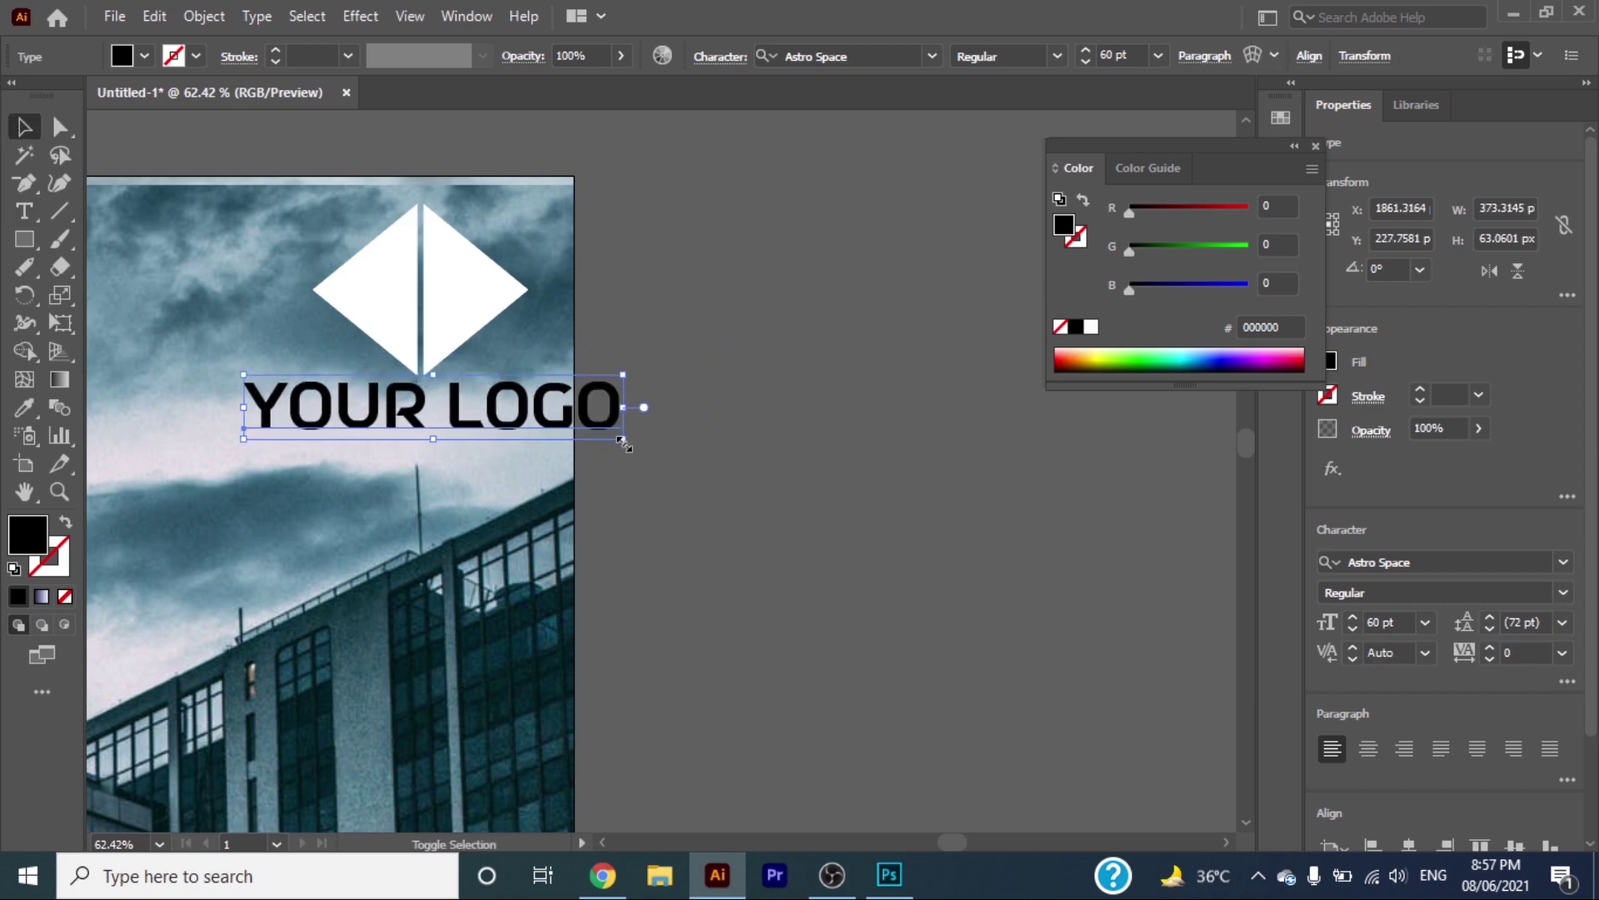
left_click_drag(624, 444, 467, 401)
Step: Change the YOUR LOGO text fill to white
left_click(25, 211)
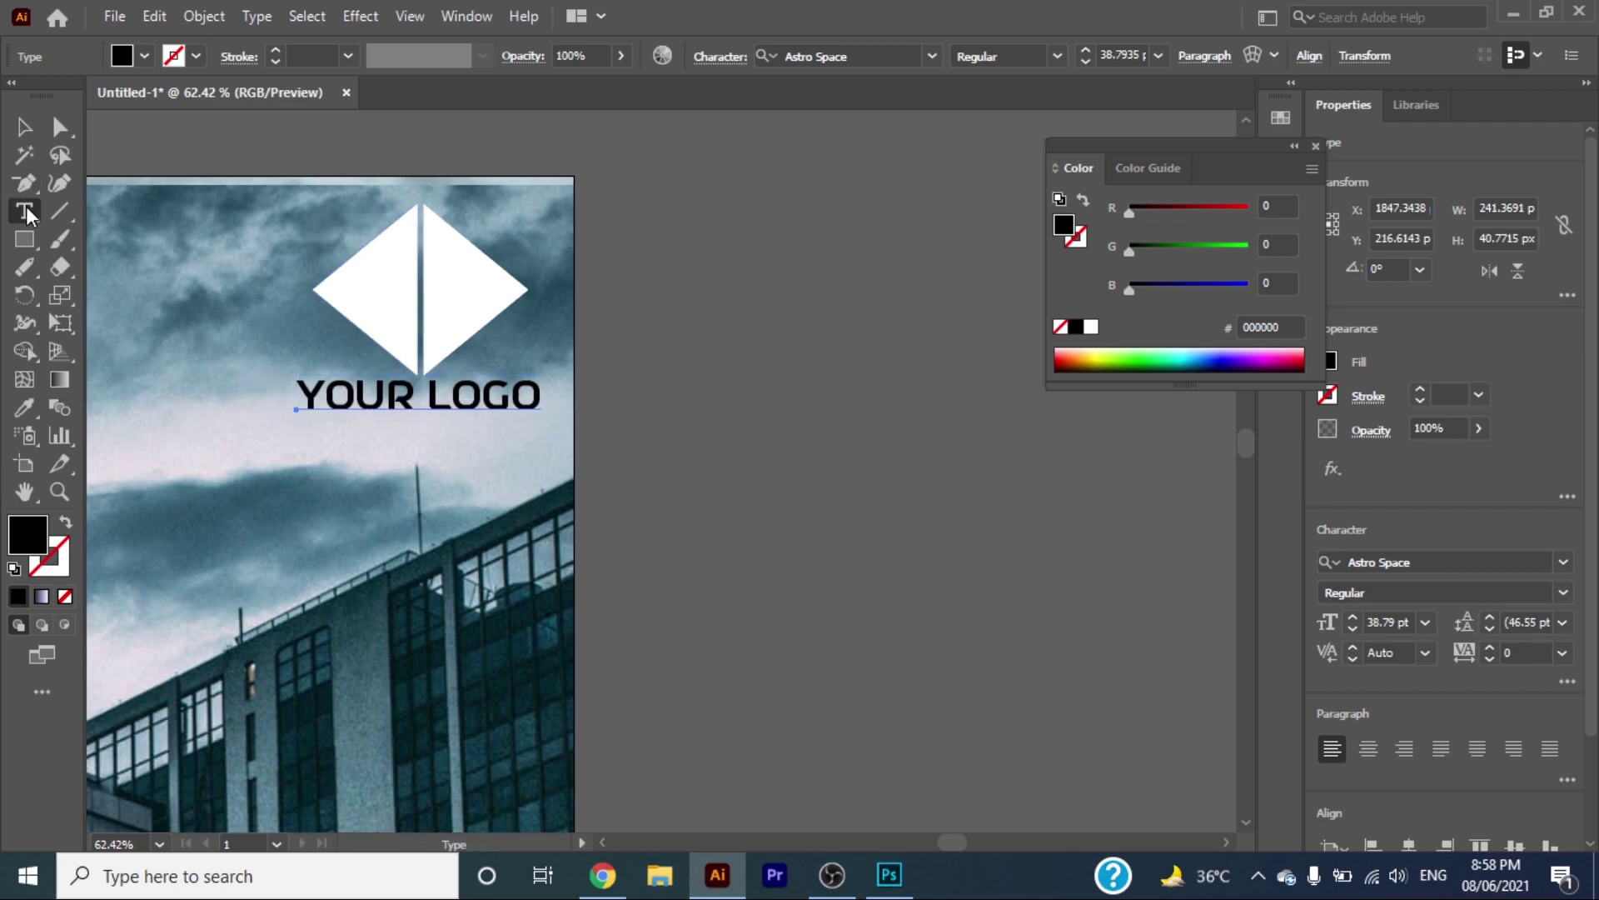
left_click_drag(300, 392, 542, 398)
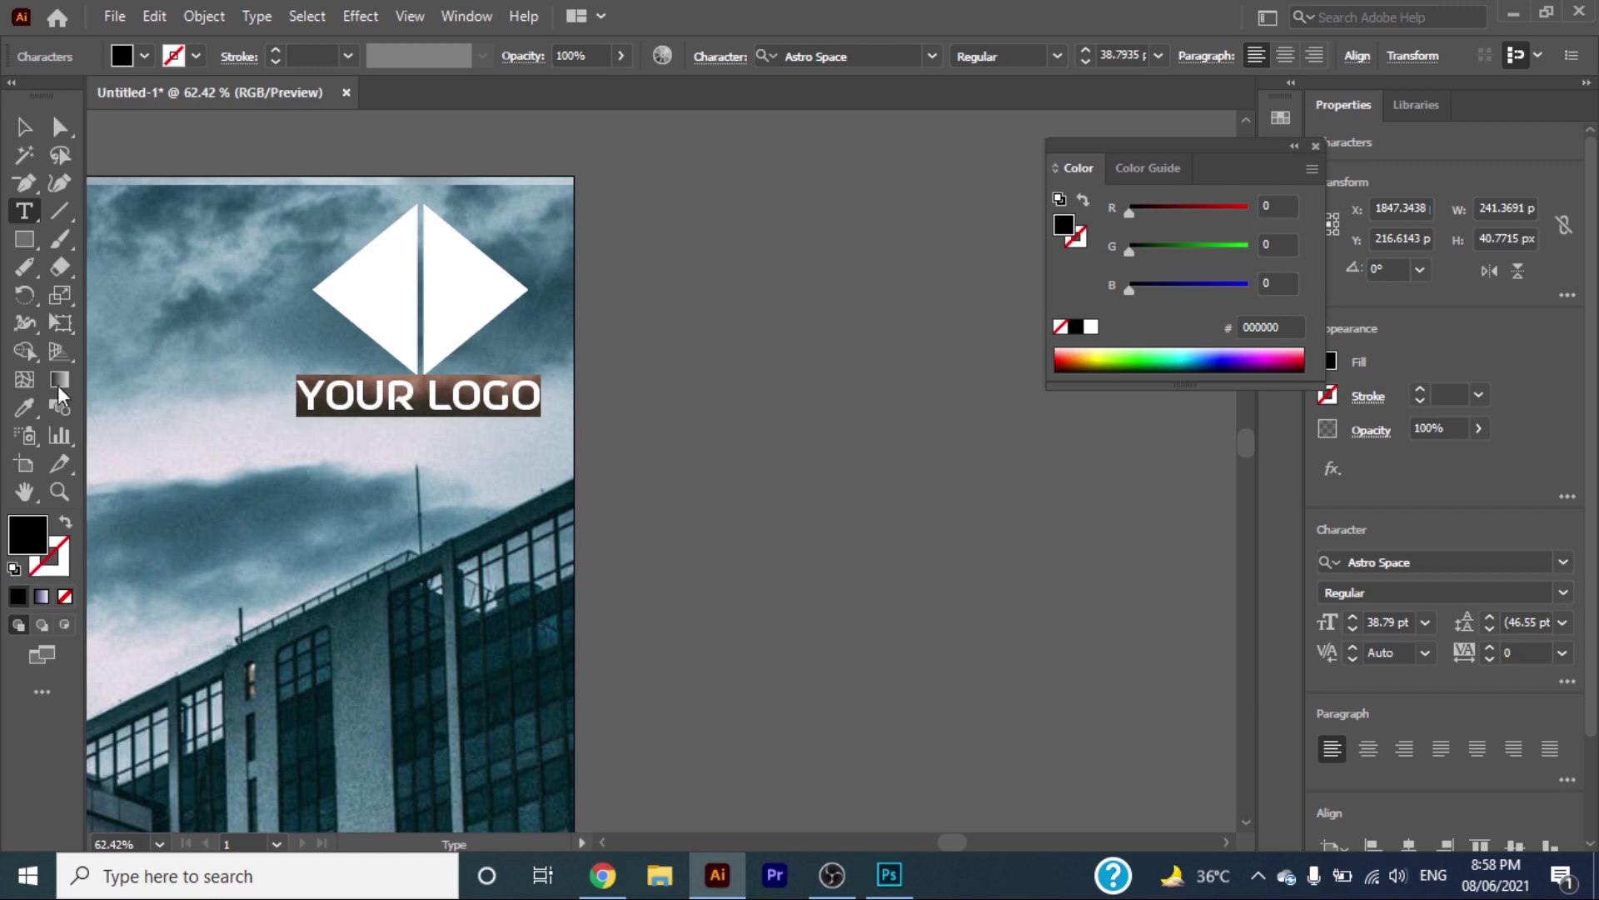
left_click(122, 56)
left_click(47, 96)
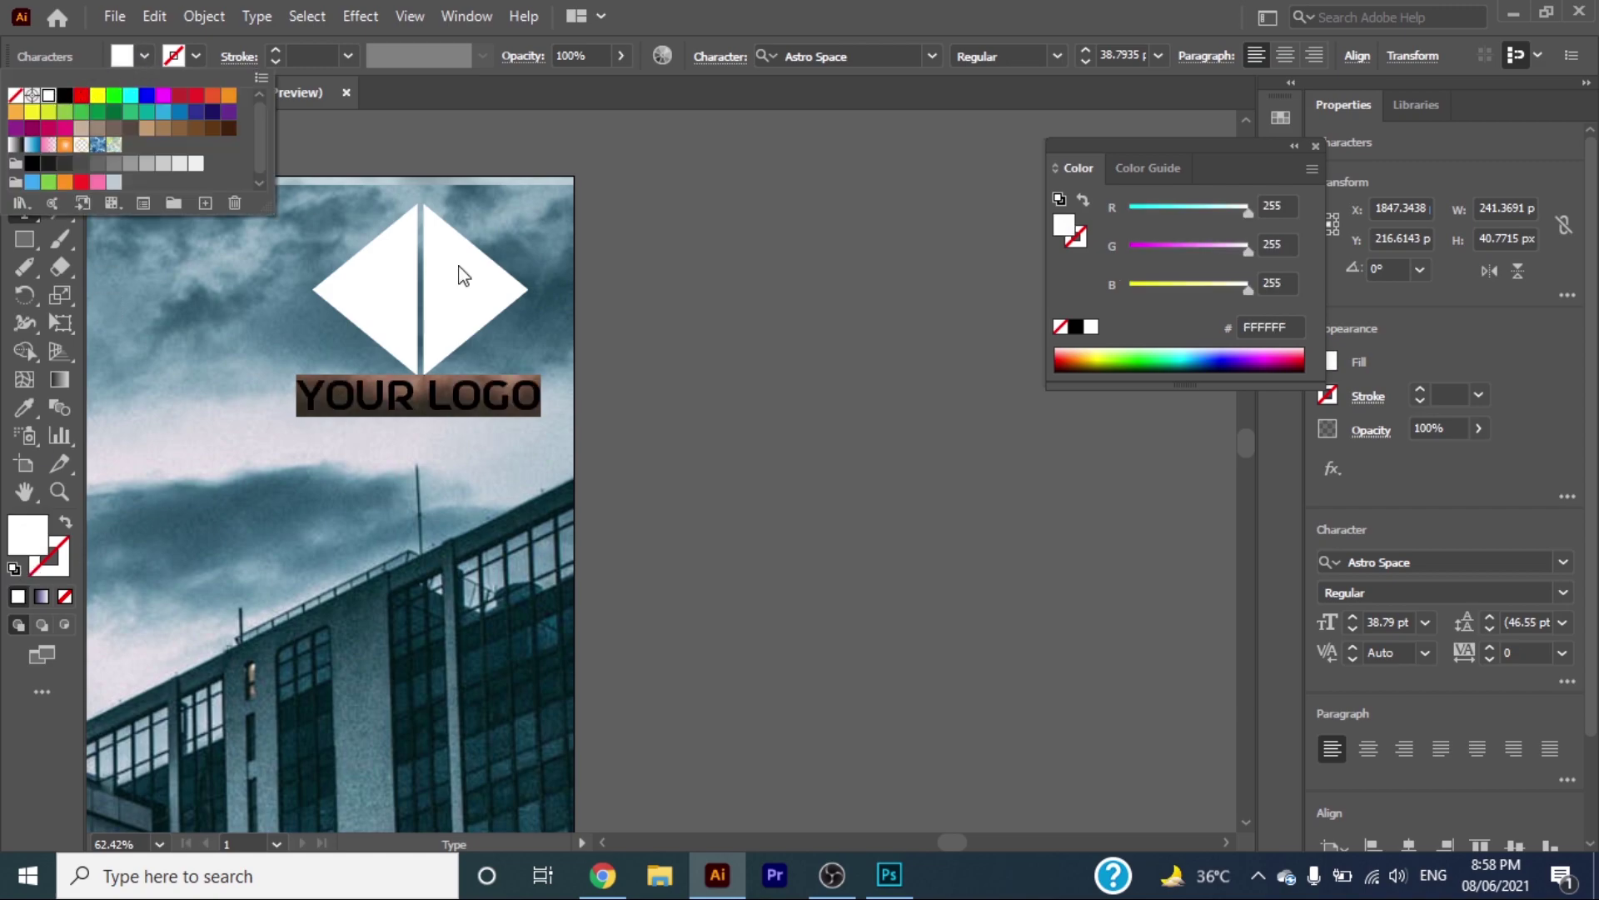
key("Escape")
left_click(743, 362)
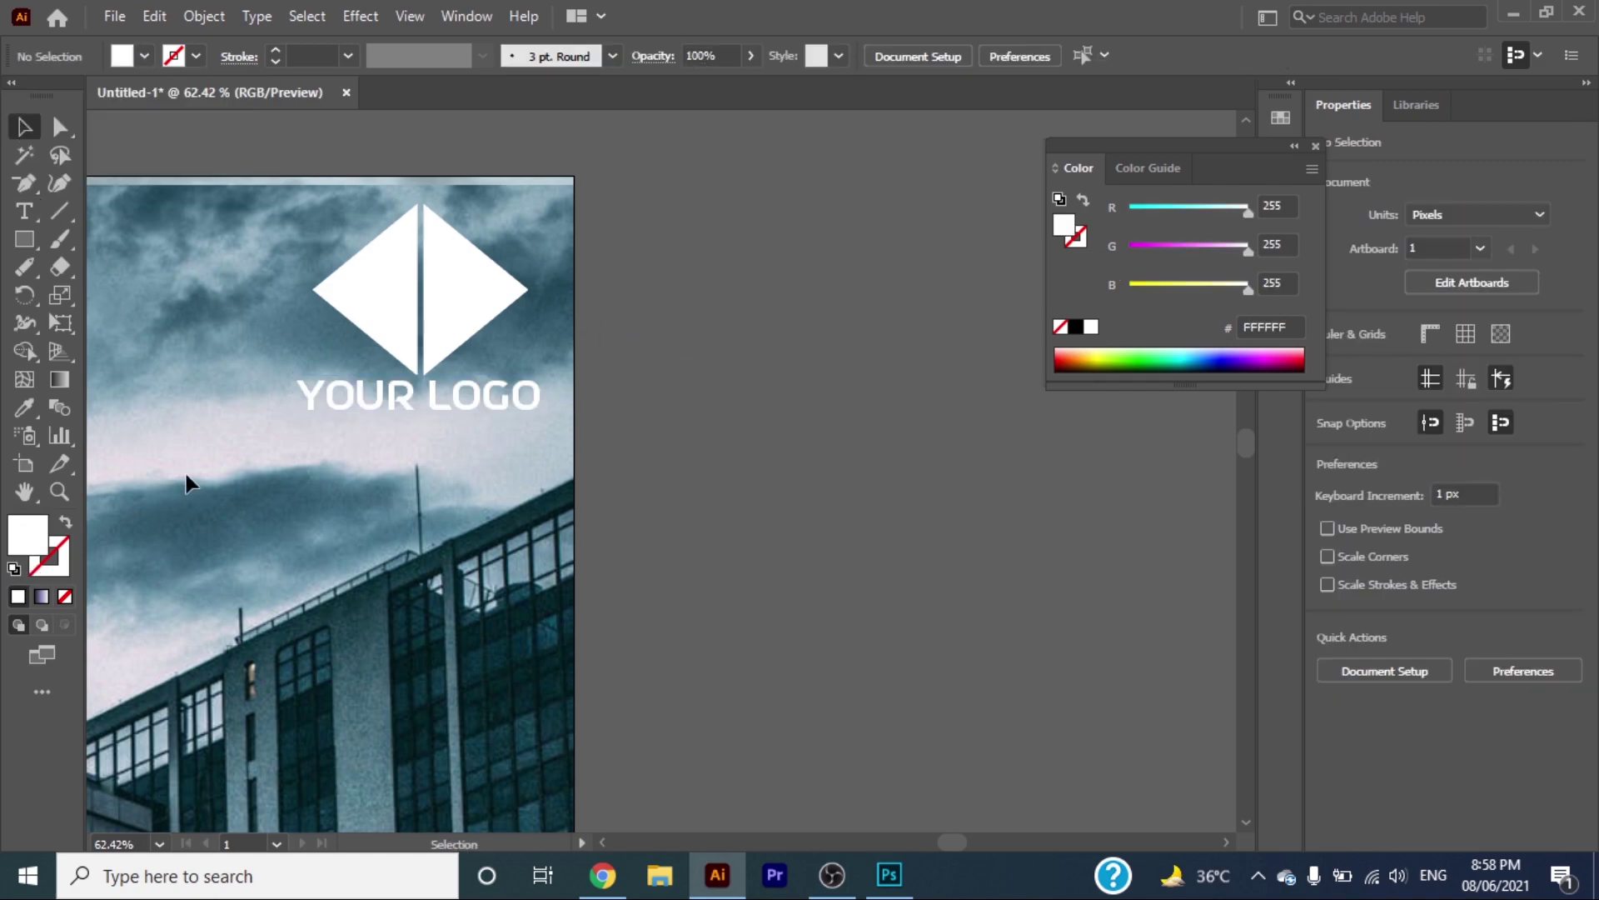
Step: Draw a wide rectangle across the bottom edge of the poster
left_click(59, 492)
left_click_drag(216, 433, 166, 432)
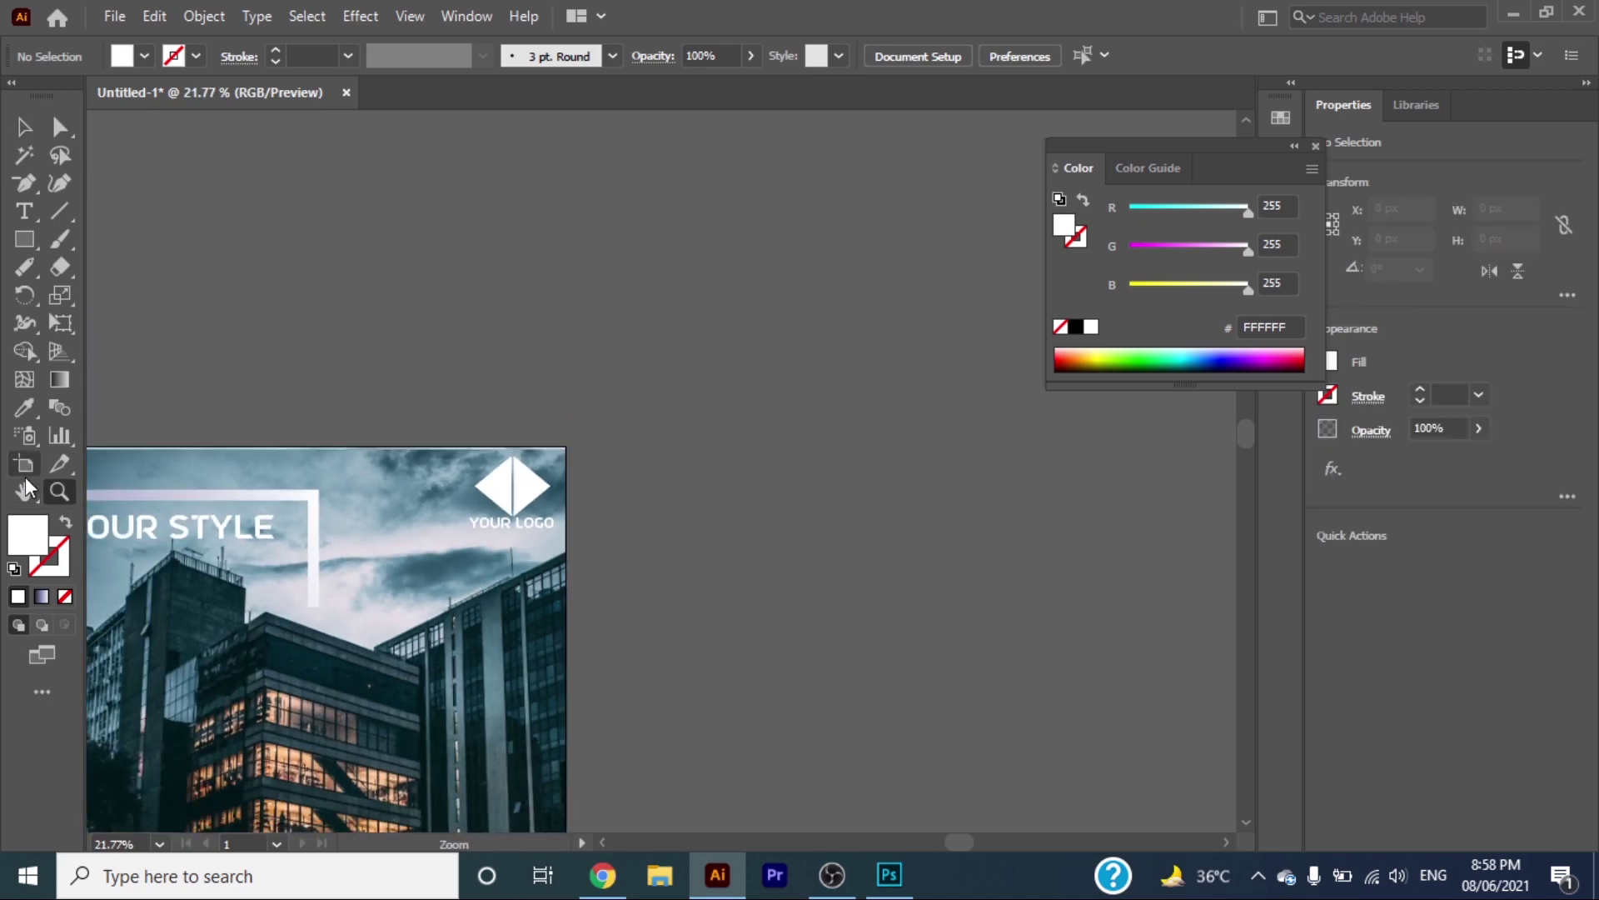
key("h")
mouse_move(639, 663)
left_mouse_down()
mouse_move(741, 354)
mouse_move(718, 348)
left_mouse_up()
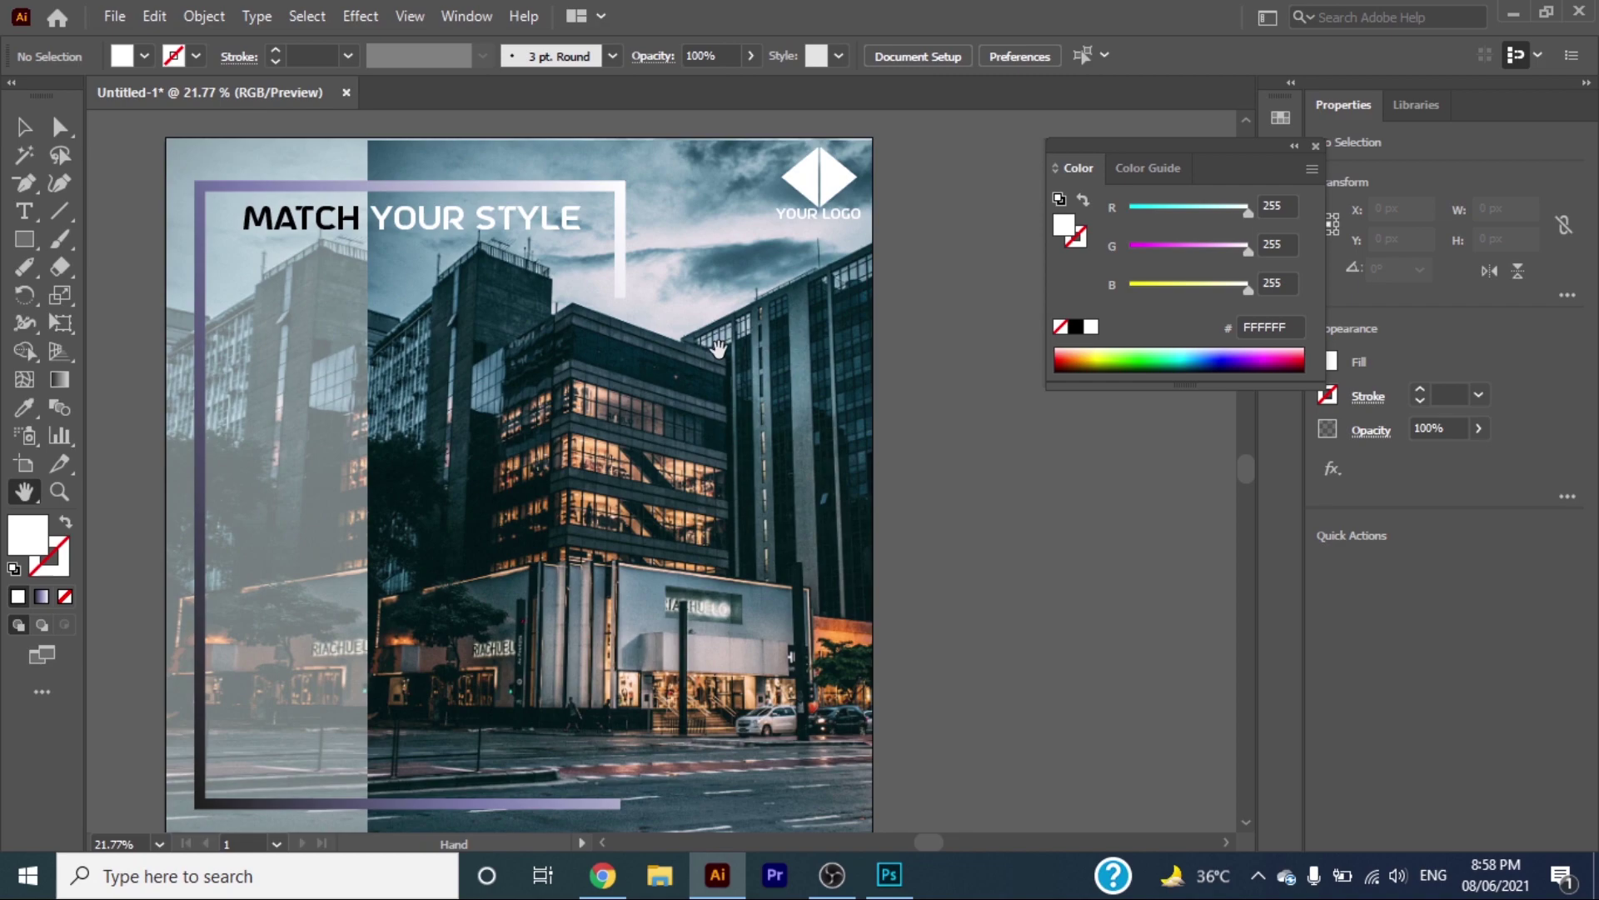
left_click_drag(677, 679, 685, 573)
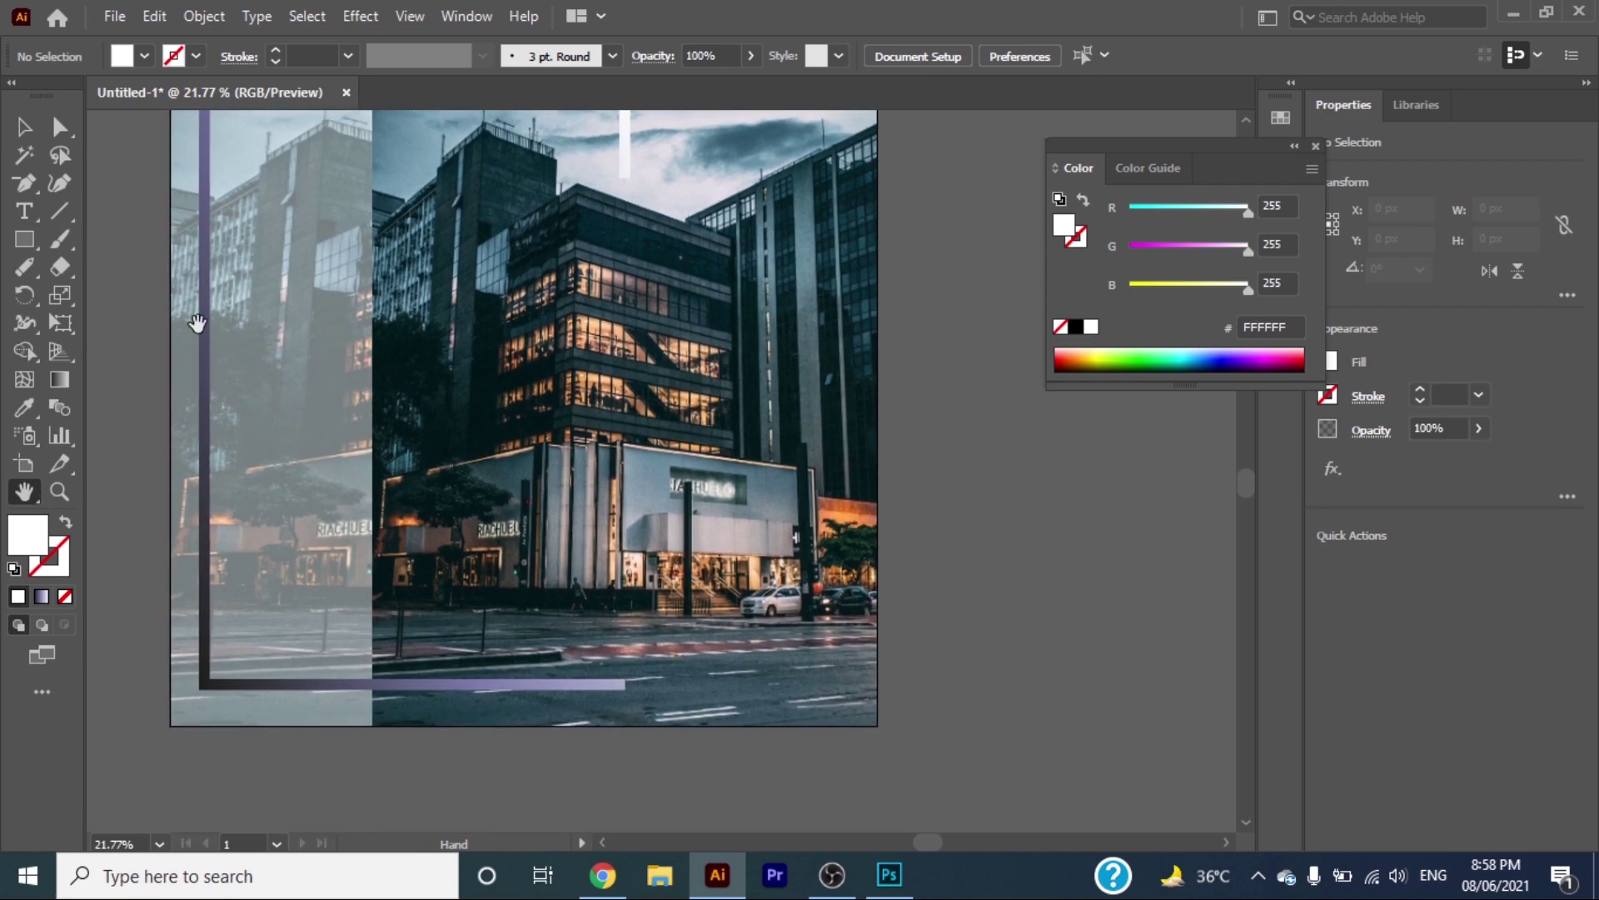
left_click(29, 242)
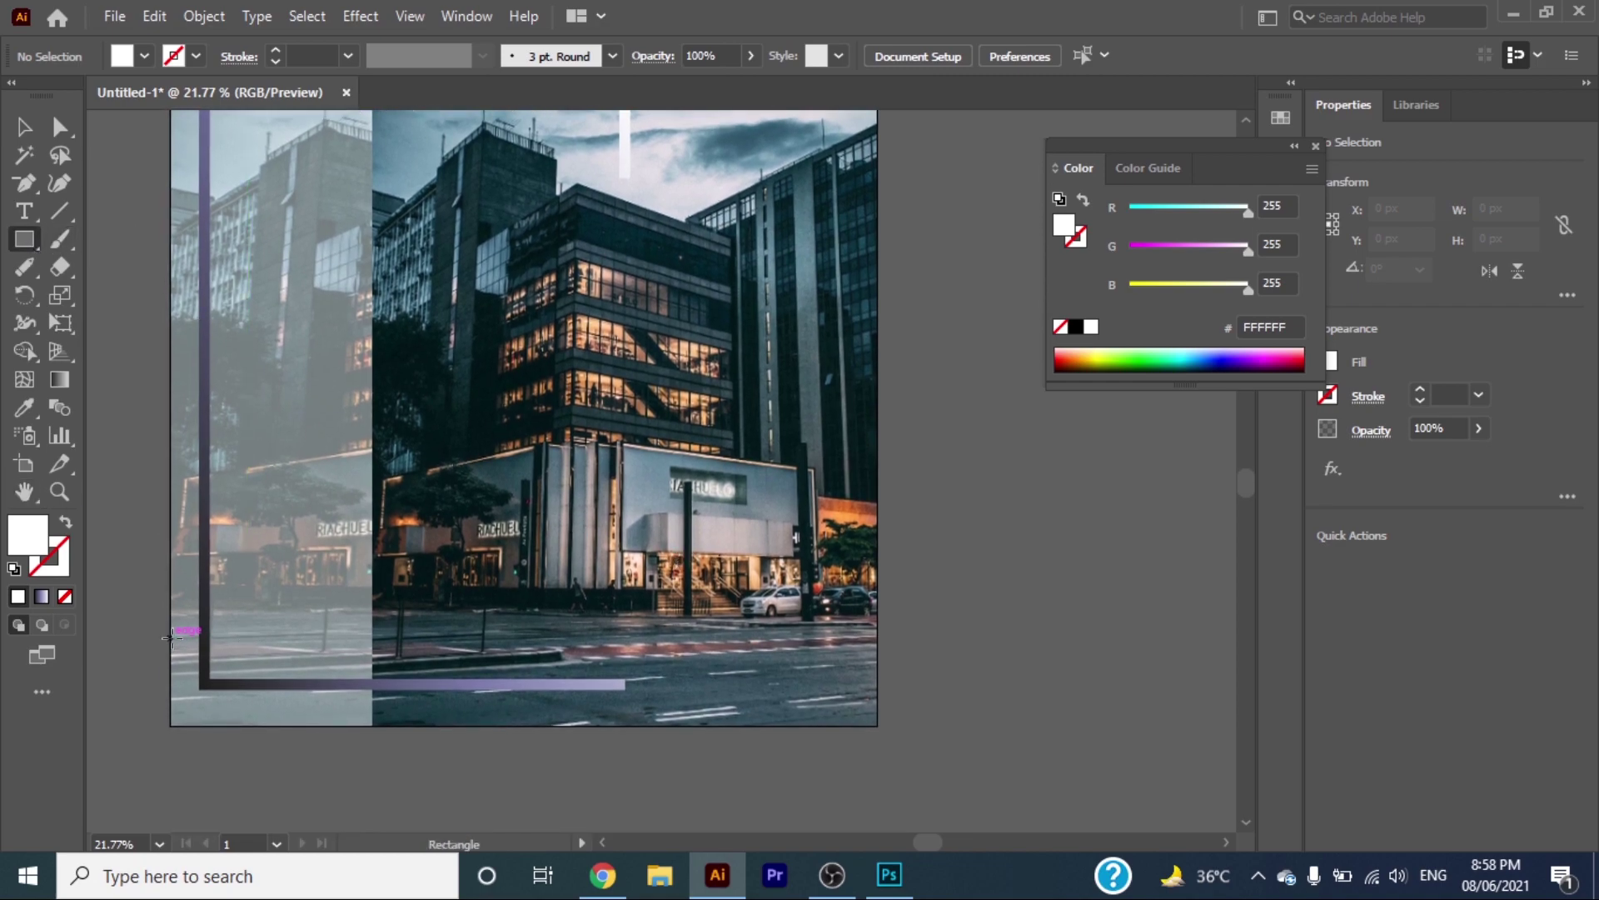
left_click_drag(172, 633, 878, 724)
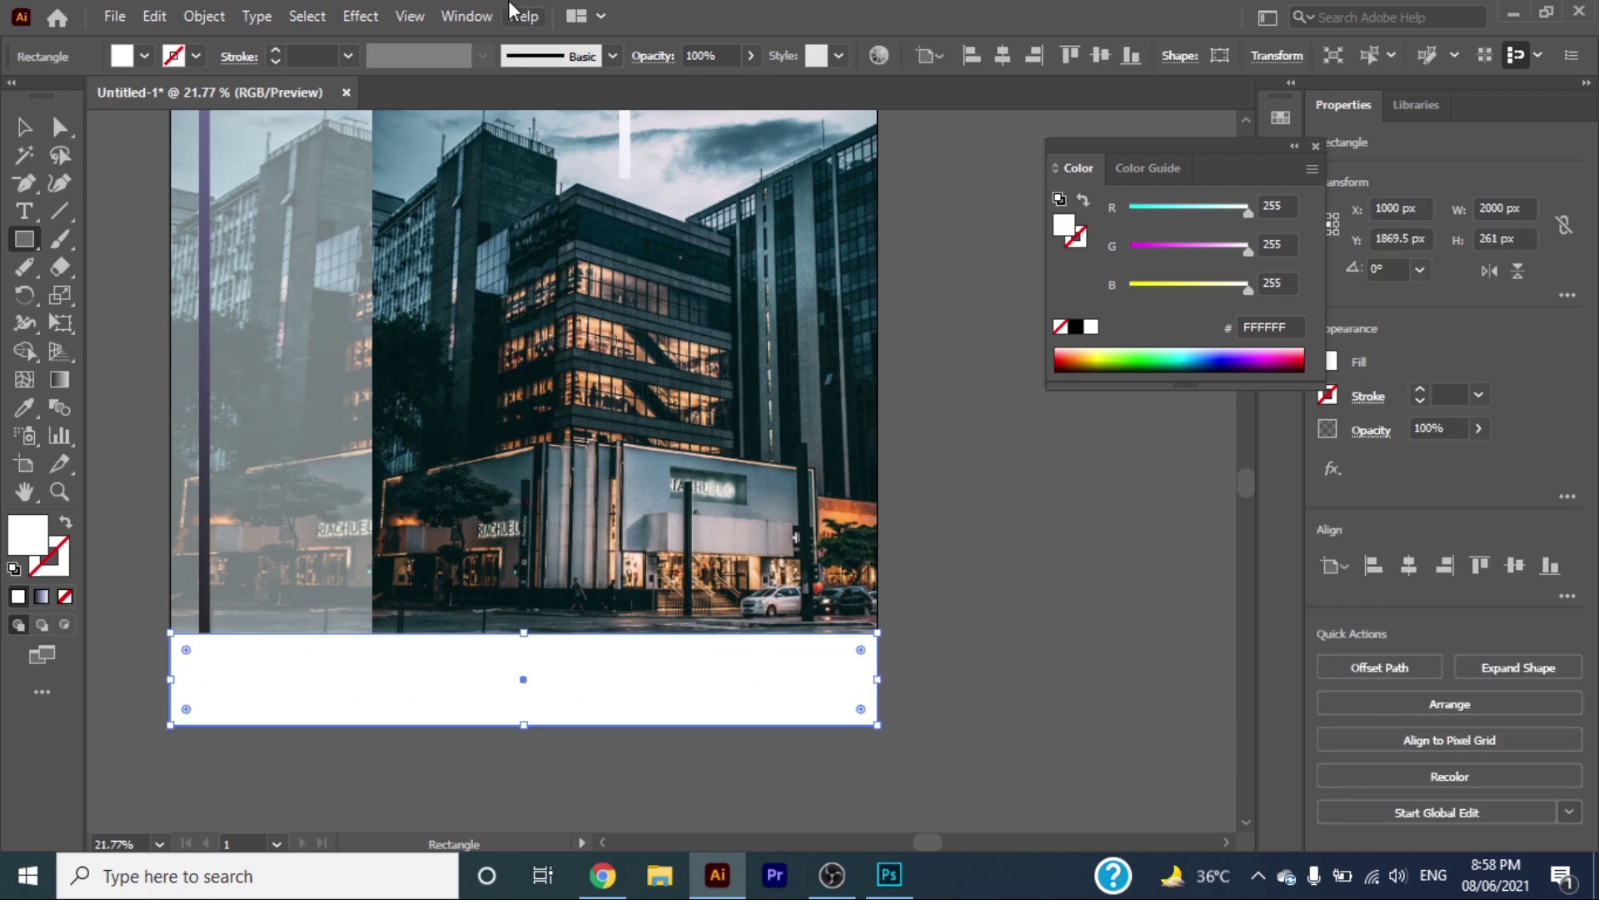
Step: Fill the rectangle with a linear gradient from the Golden Ring preset
left_click(464, 17)
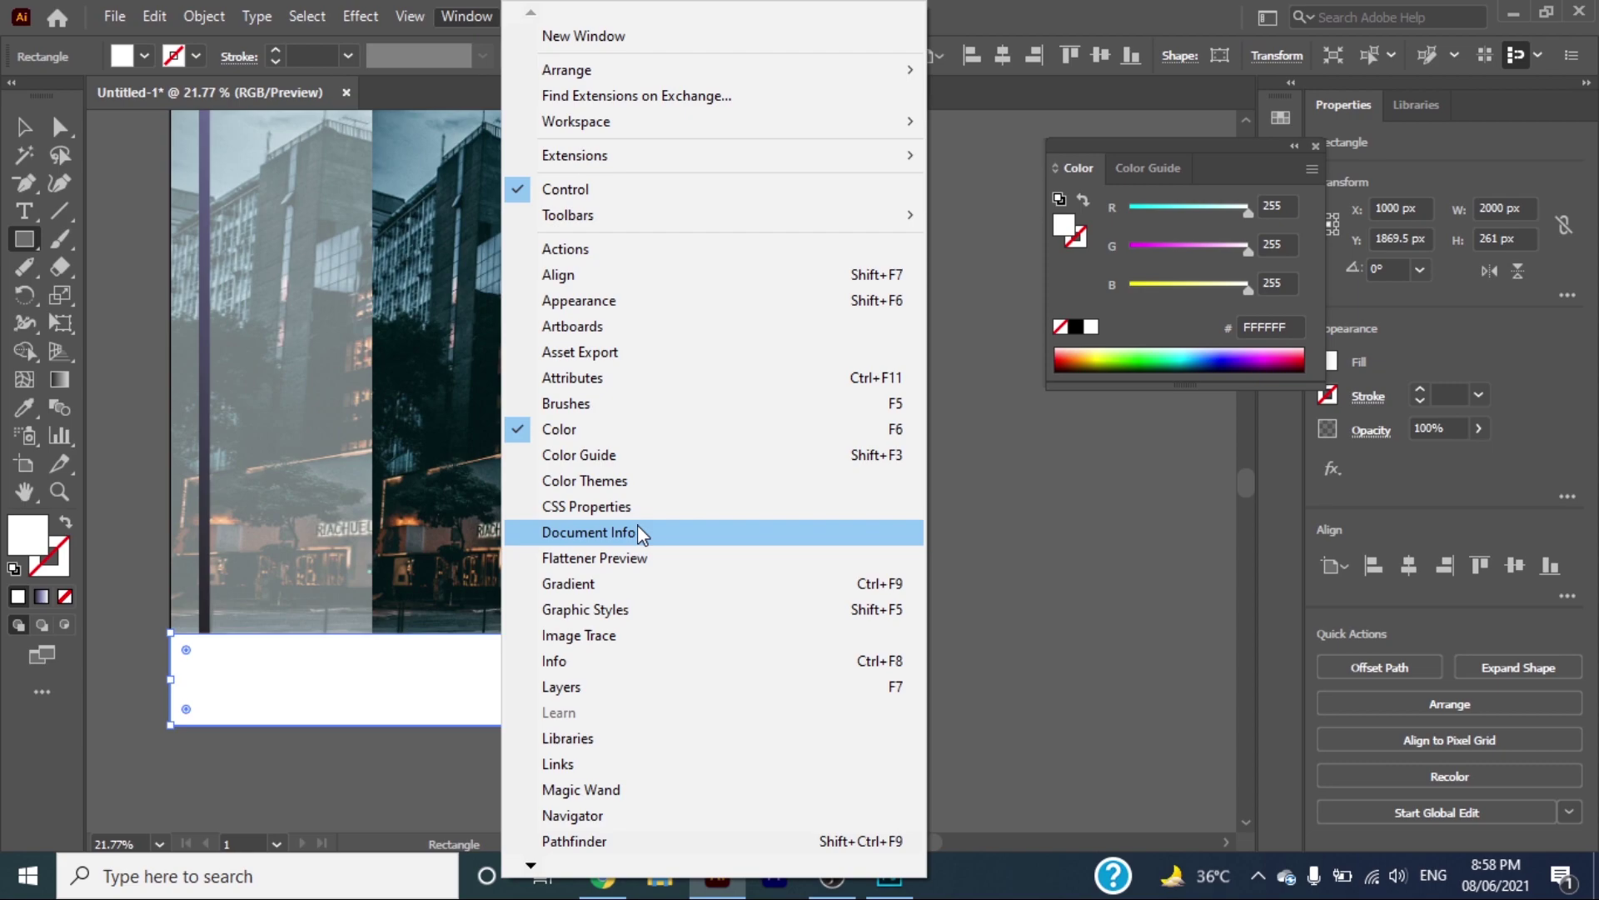
left_click(617, 584)
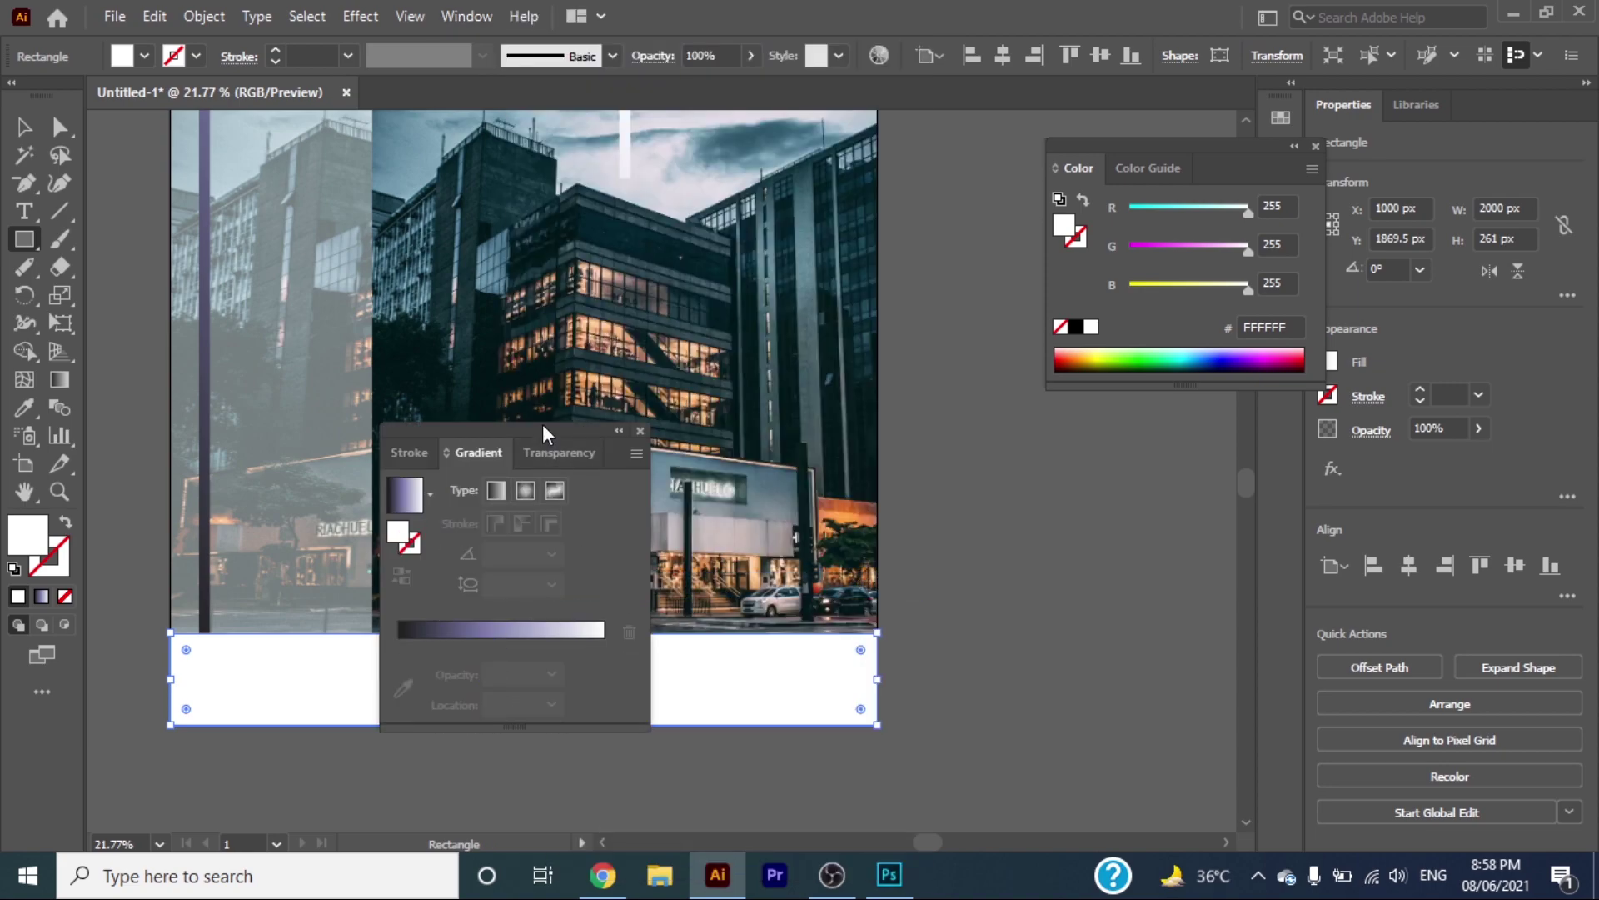
left_click_drag(542, 423, 478, 266)
left_click(370, 327)
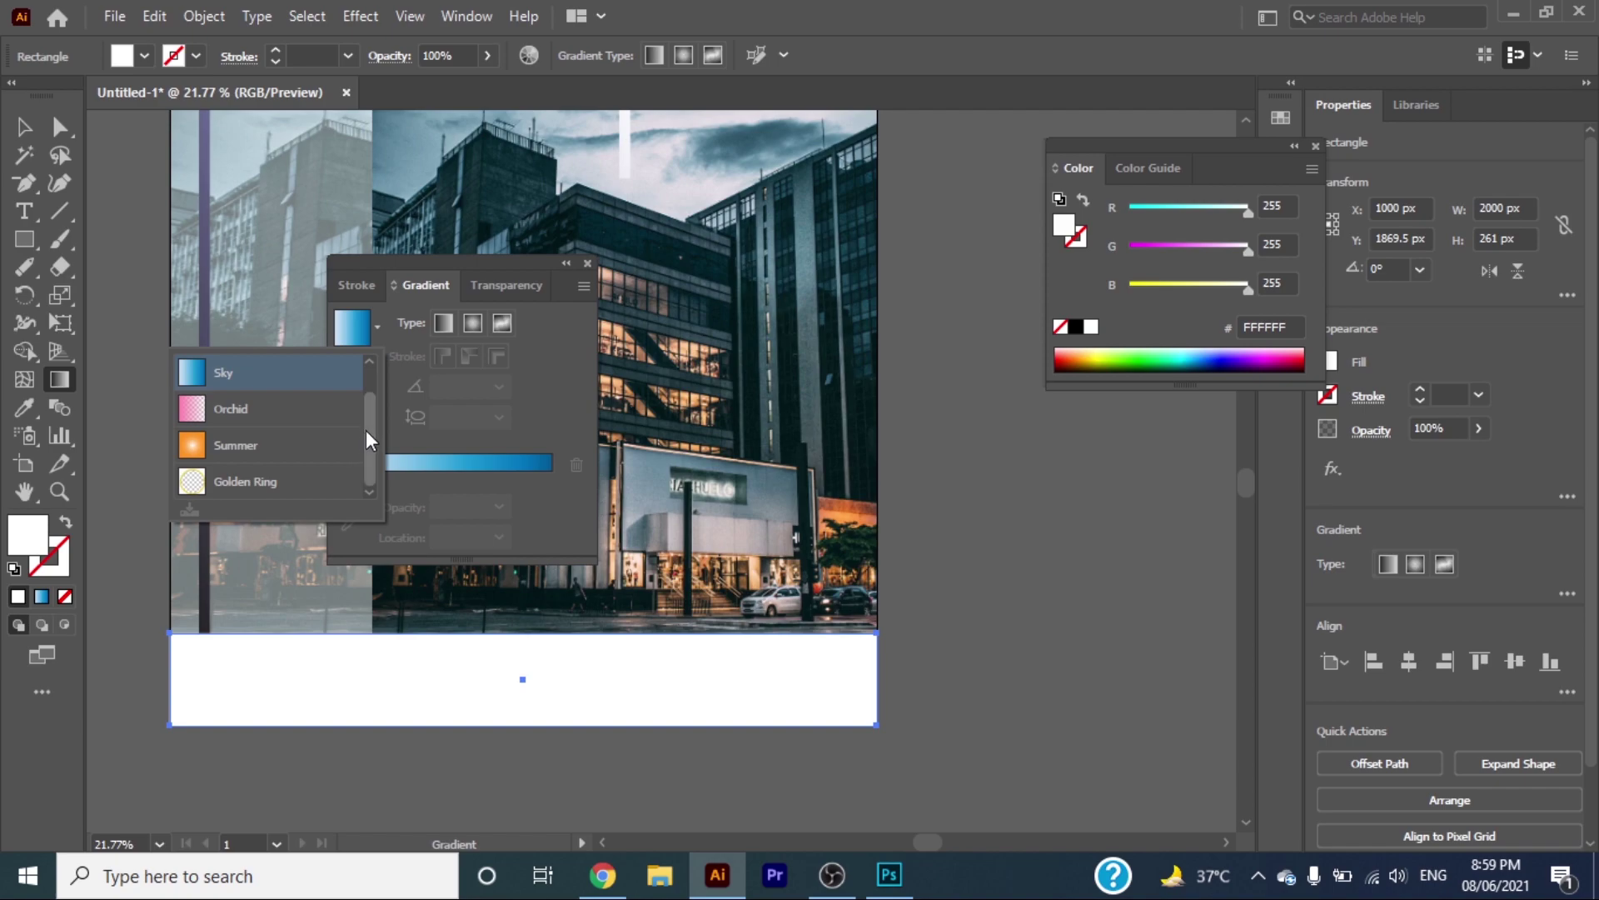
left_click(307, 488)
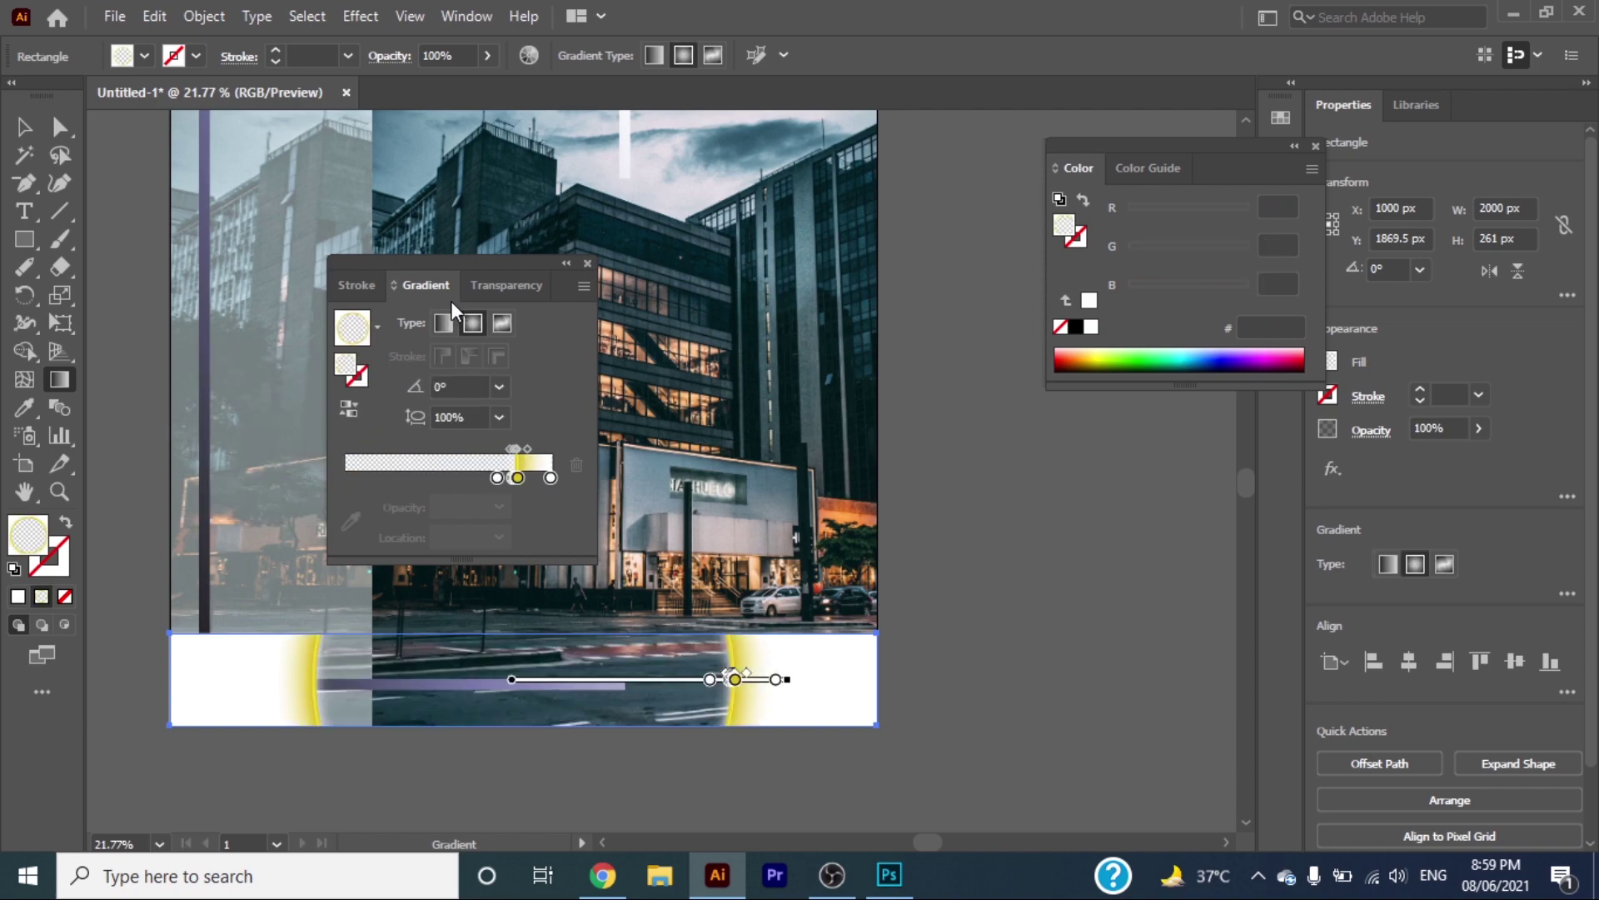
left_click(444, 323)
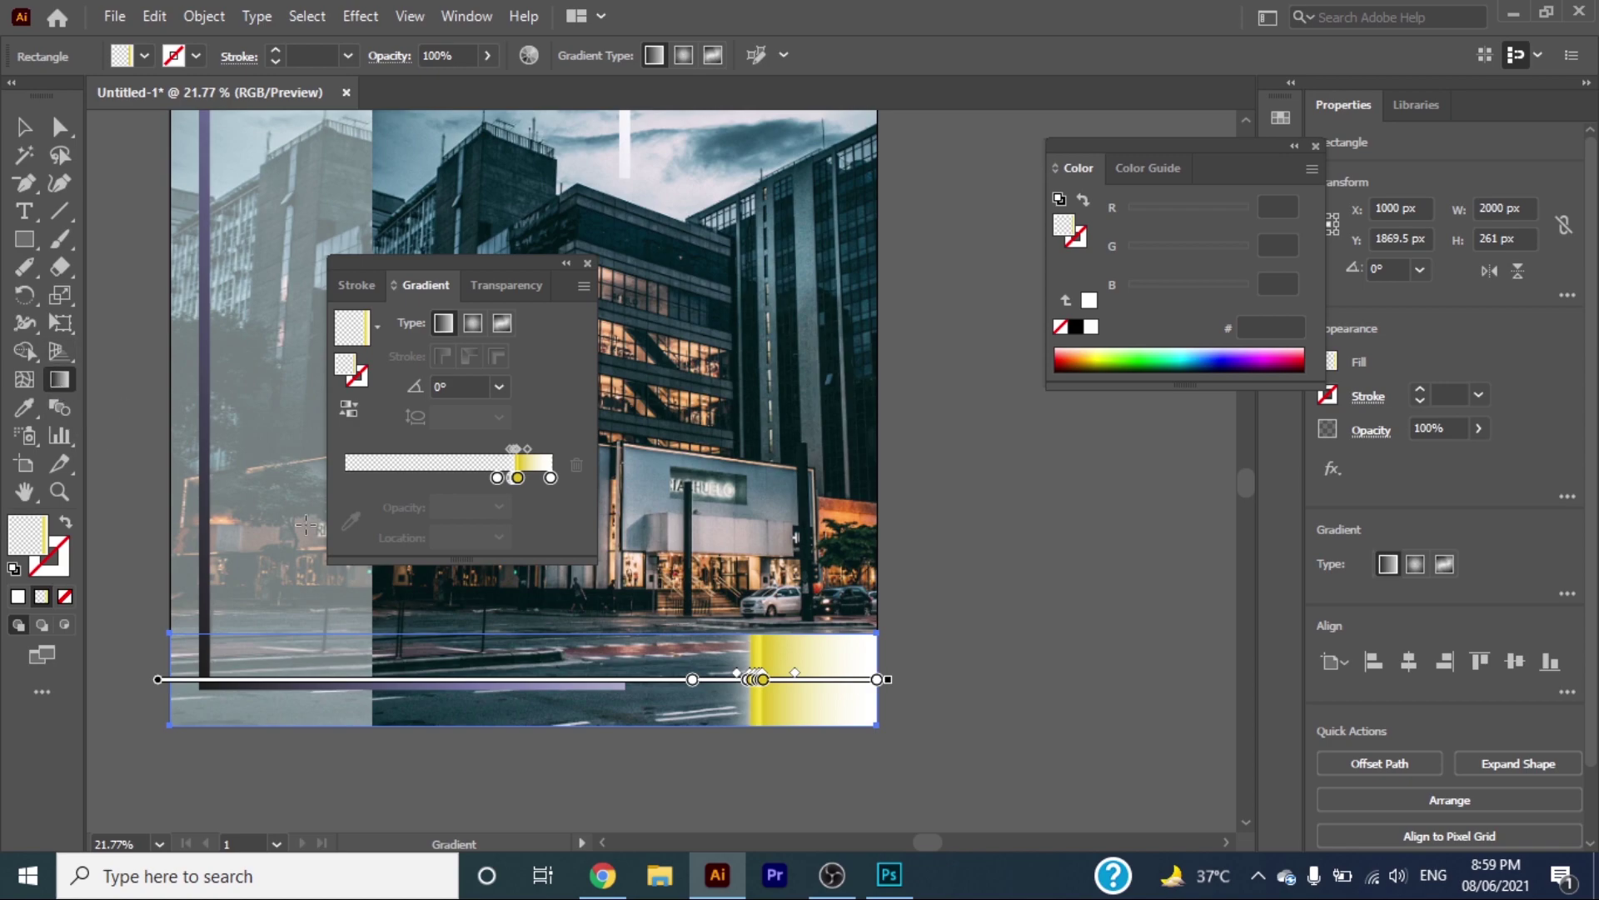
Step: Run the gradient vertically upward, reversed, and rearrange its colour stops
left_click_drag(546, 739, 544, 613)
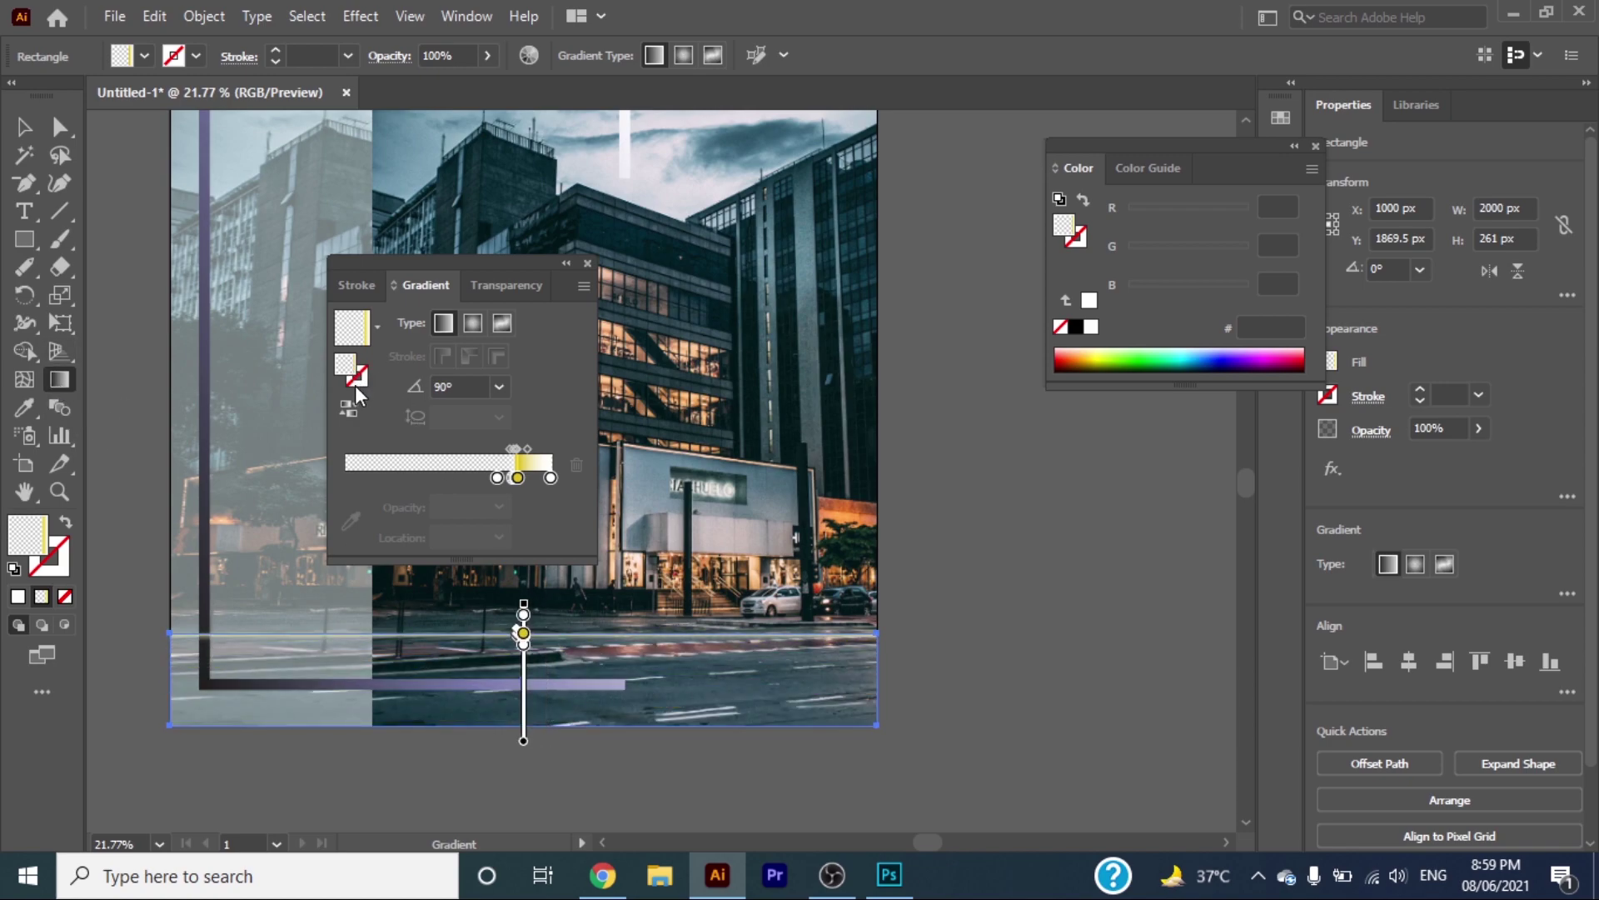
left_click(349, 408)
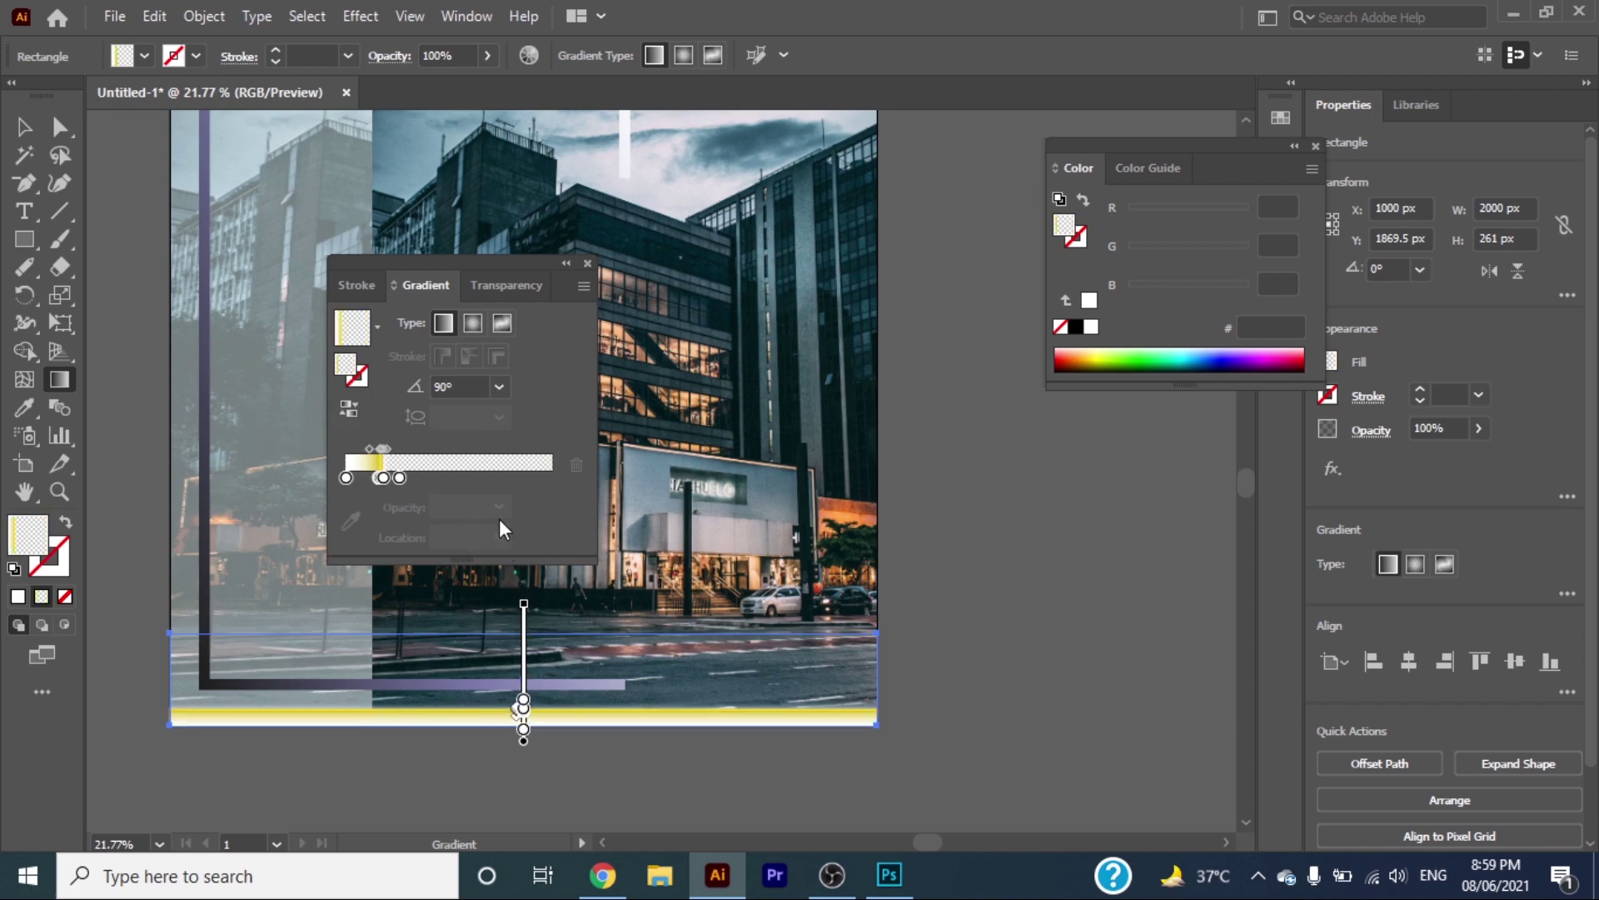
left_click_drag(400, 478, 454, 478)
left_click(383, 478)
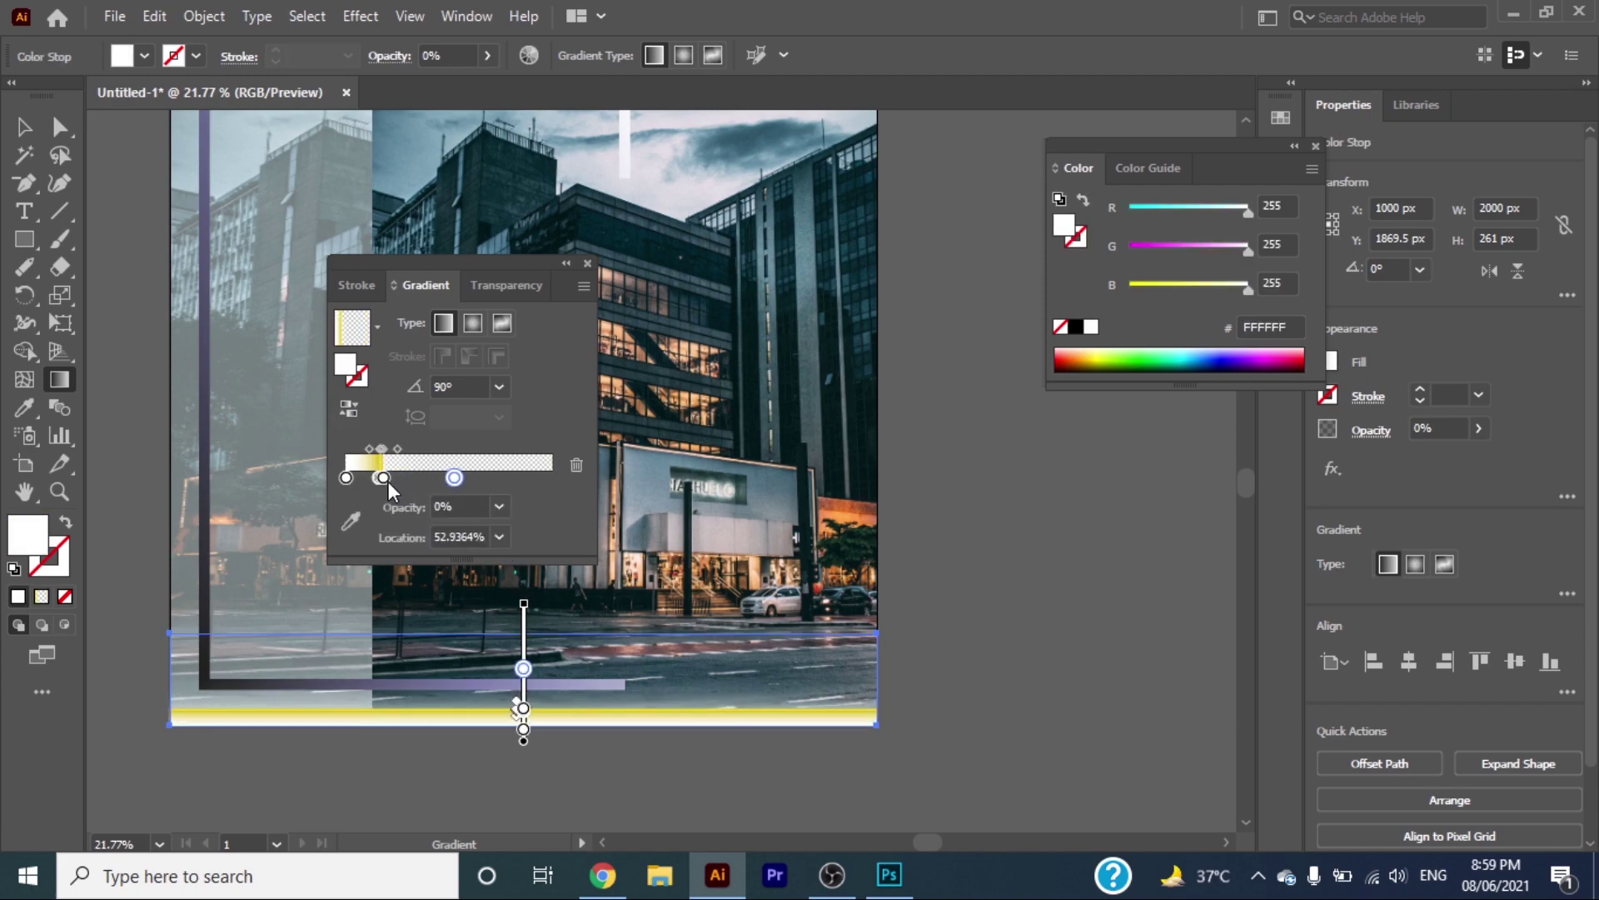
left_click(429, 478)
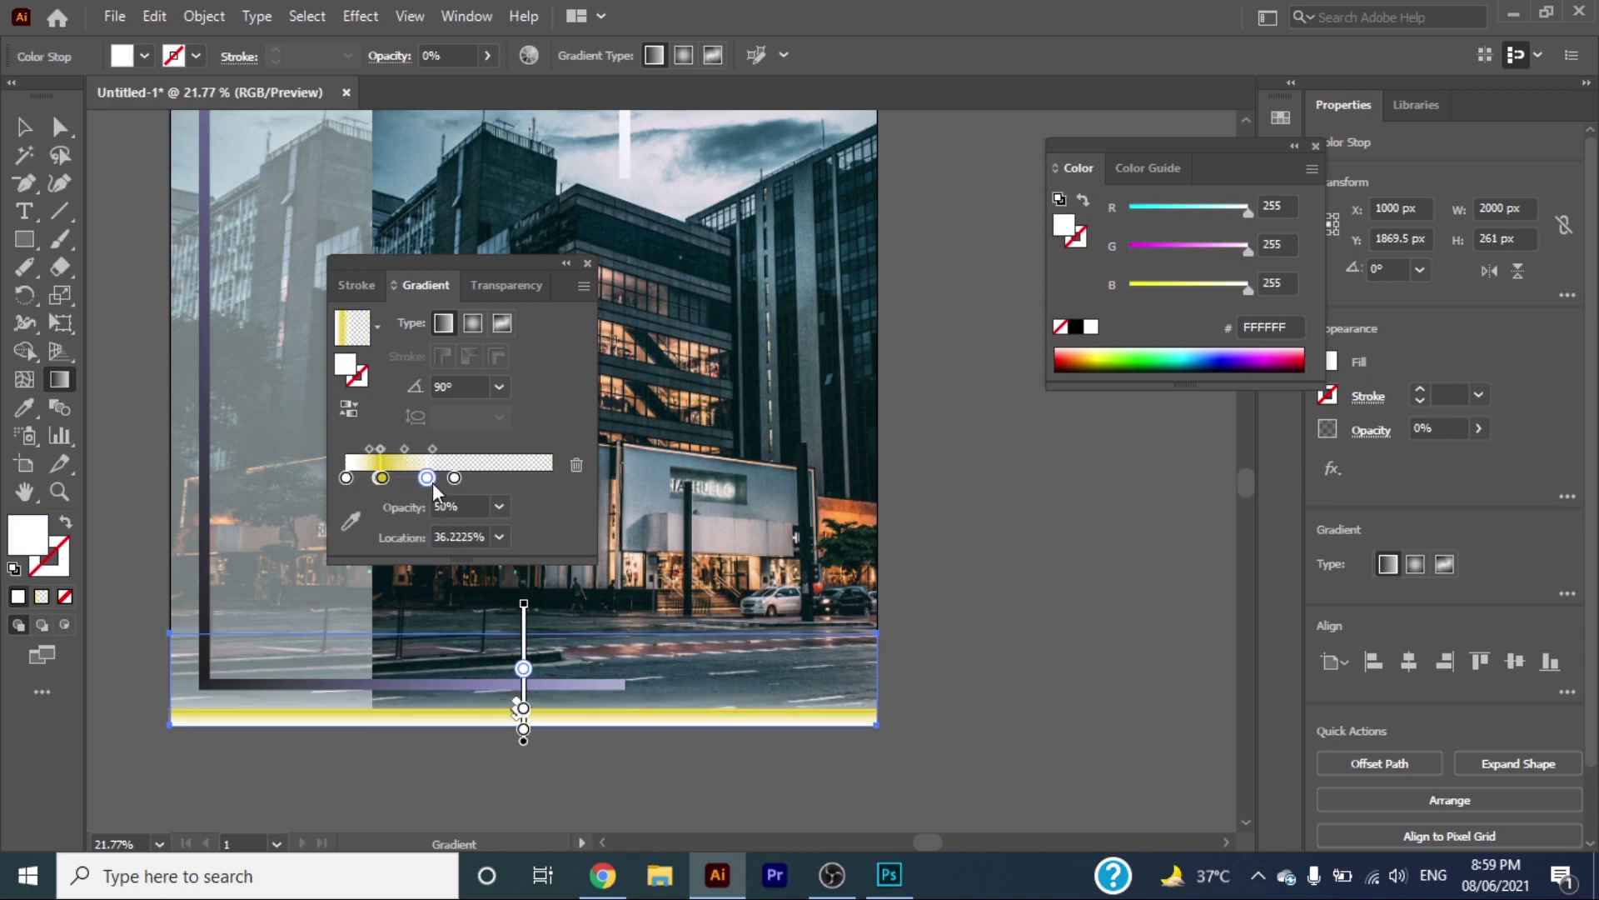
left_click(381, 477)
left_click(523, 709)
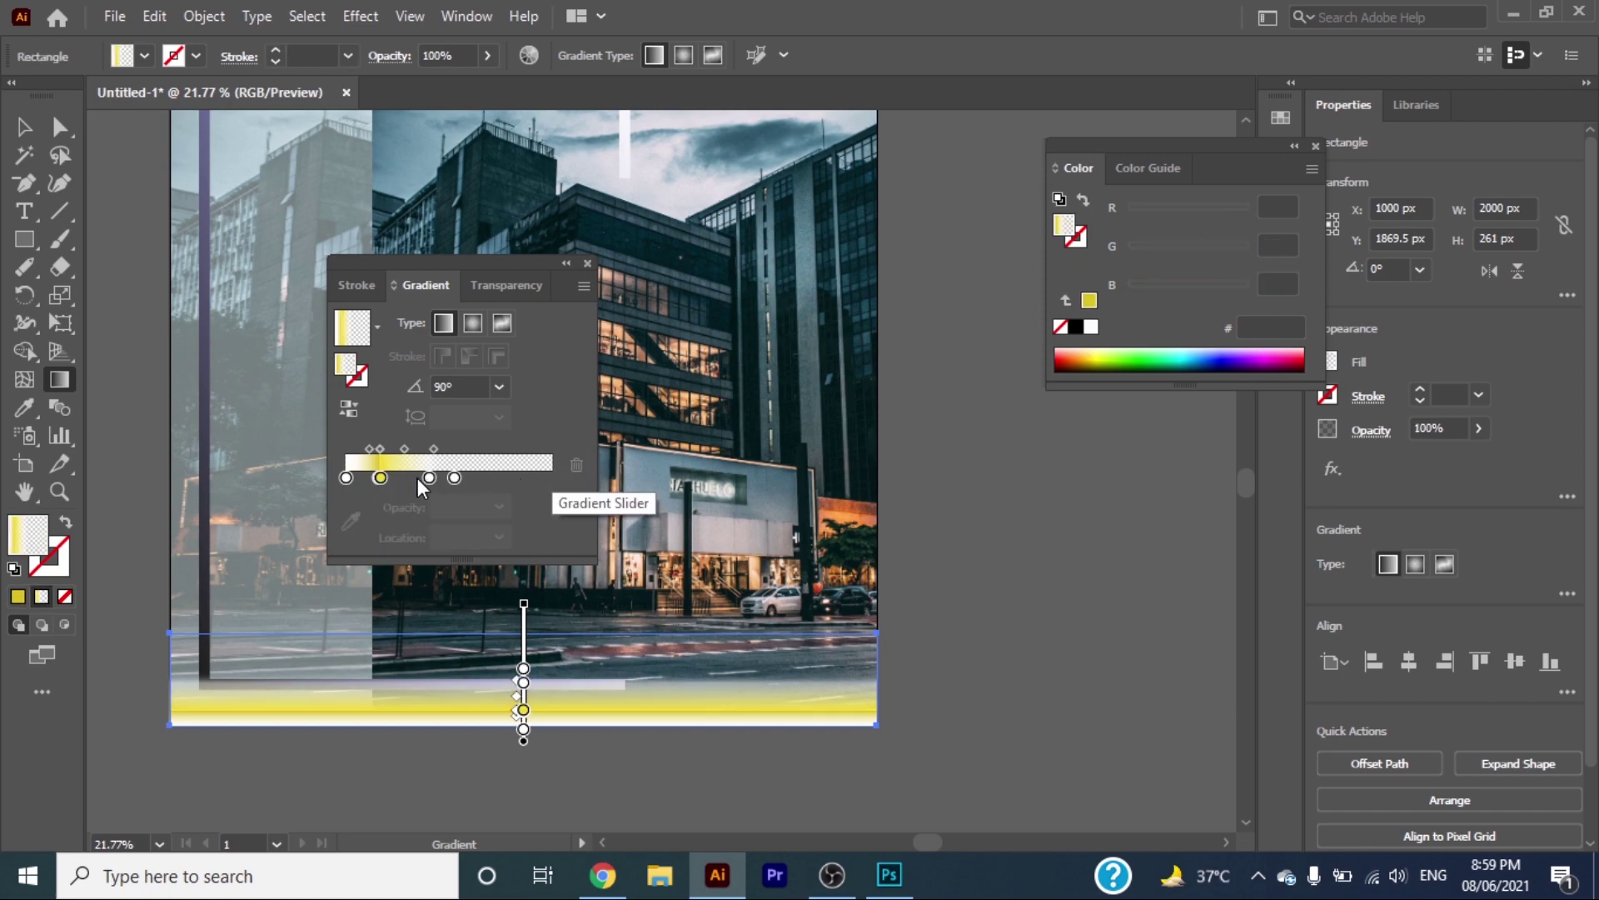
Step: Add blue stops, remove the yellow stop, and extend the rectangle upward
left_click(382, 477)
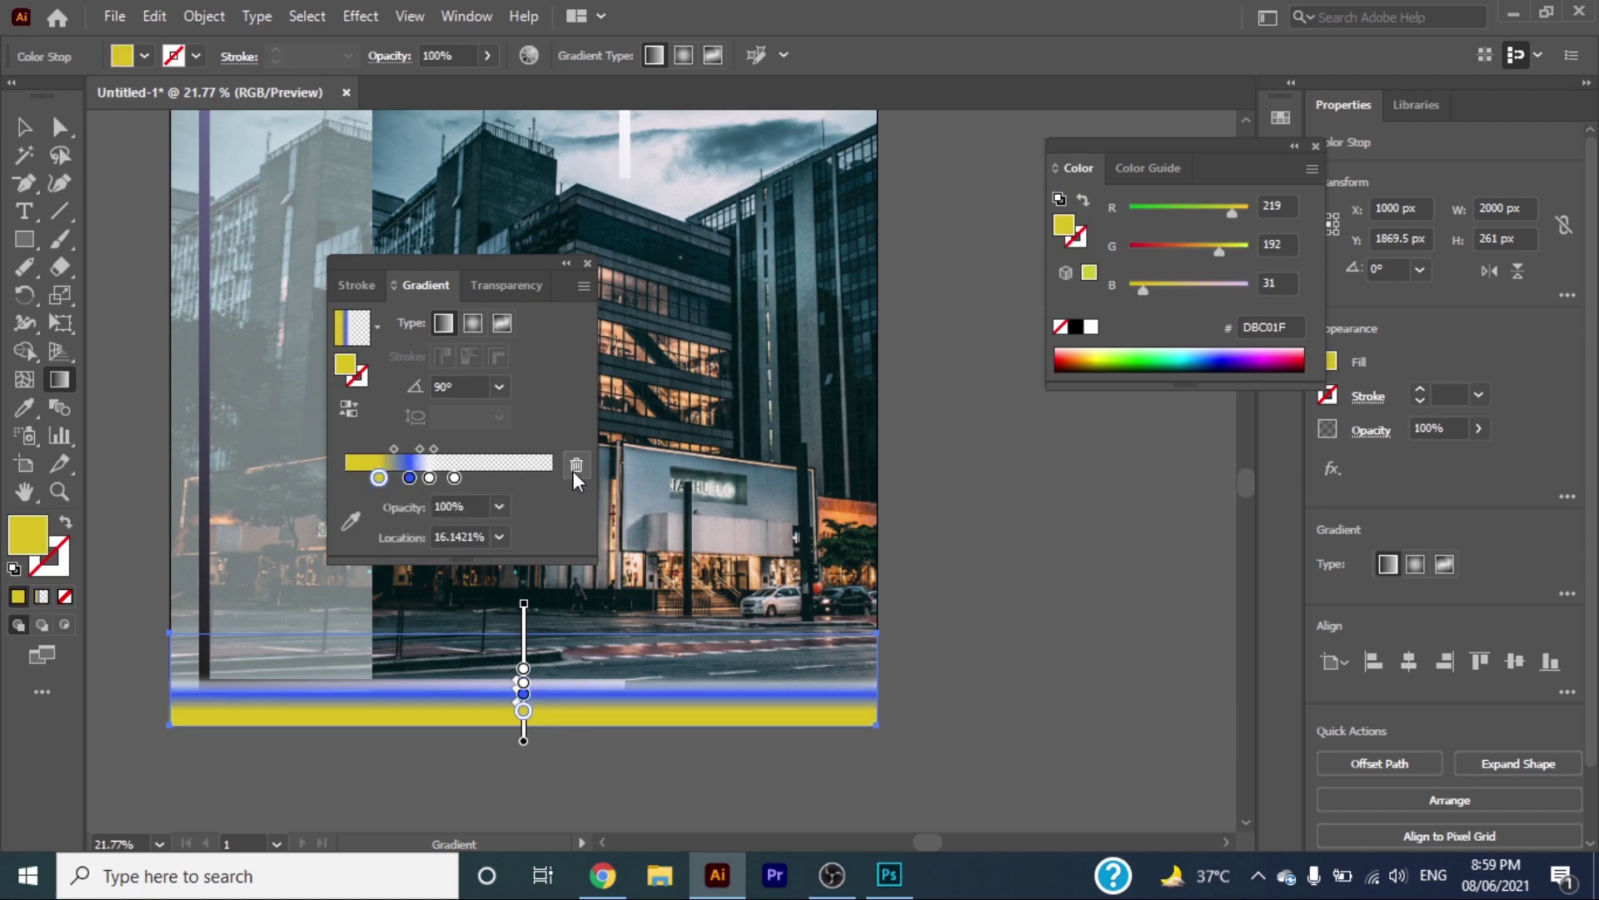
left_click(379, 478)
left_click_drag(430, 477, 494, 478)
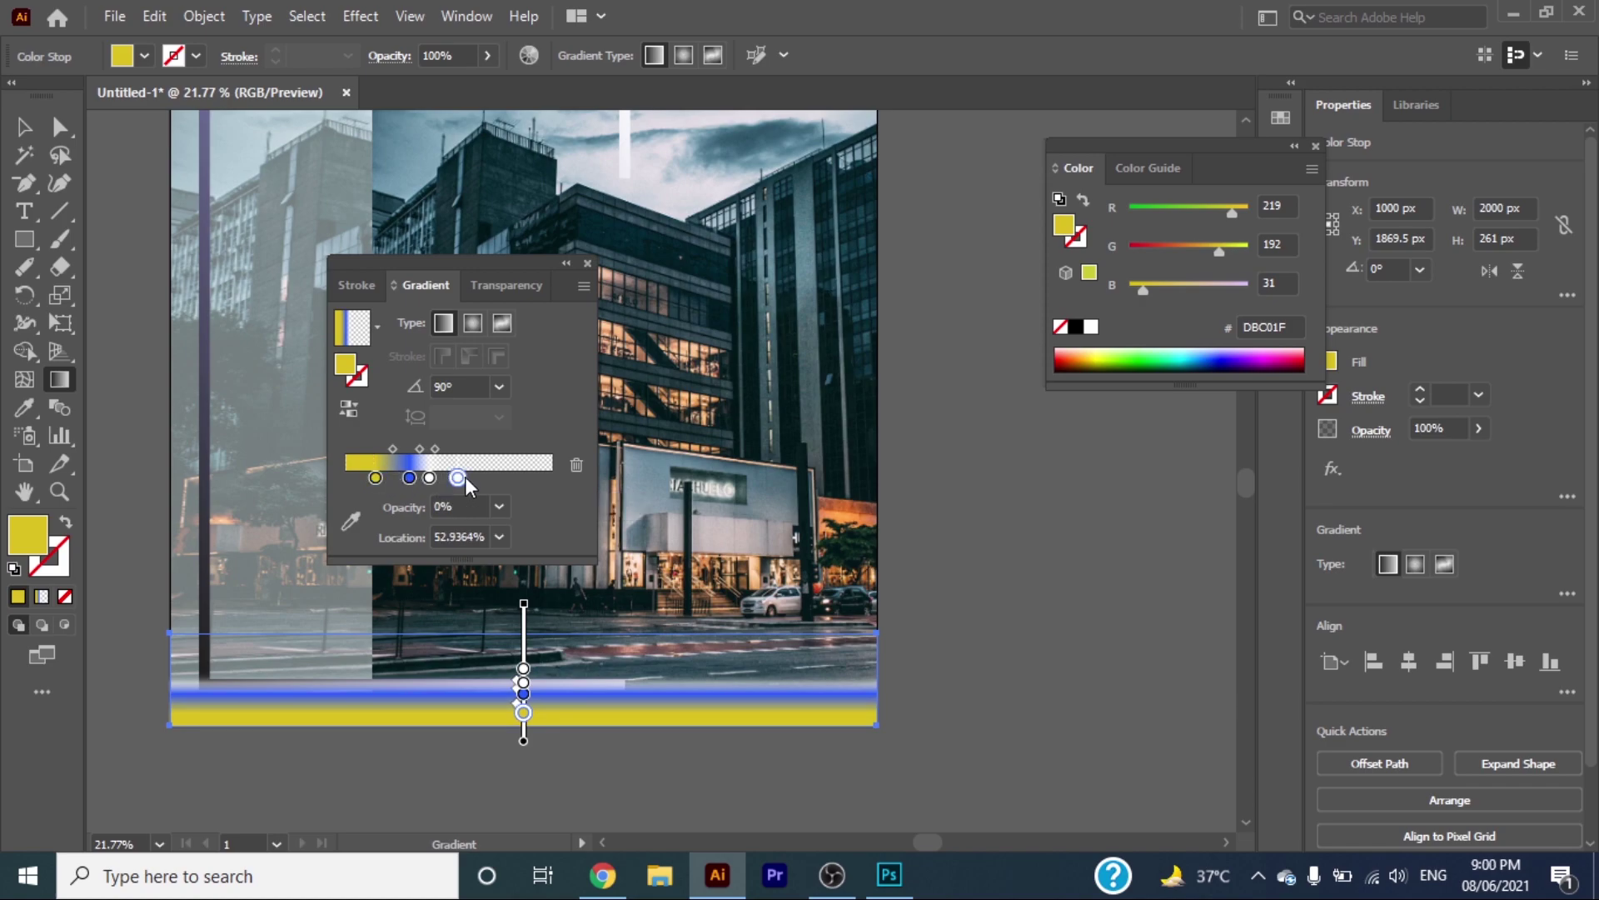
left_click(424, 478)
left_click_drag(521, 261, 452, 99)
key("v")
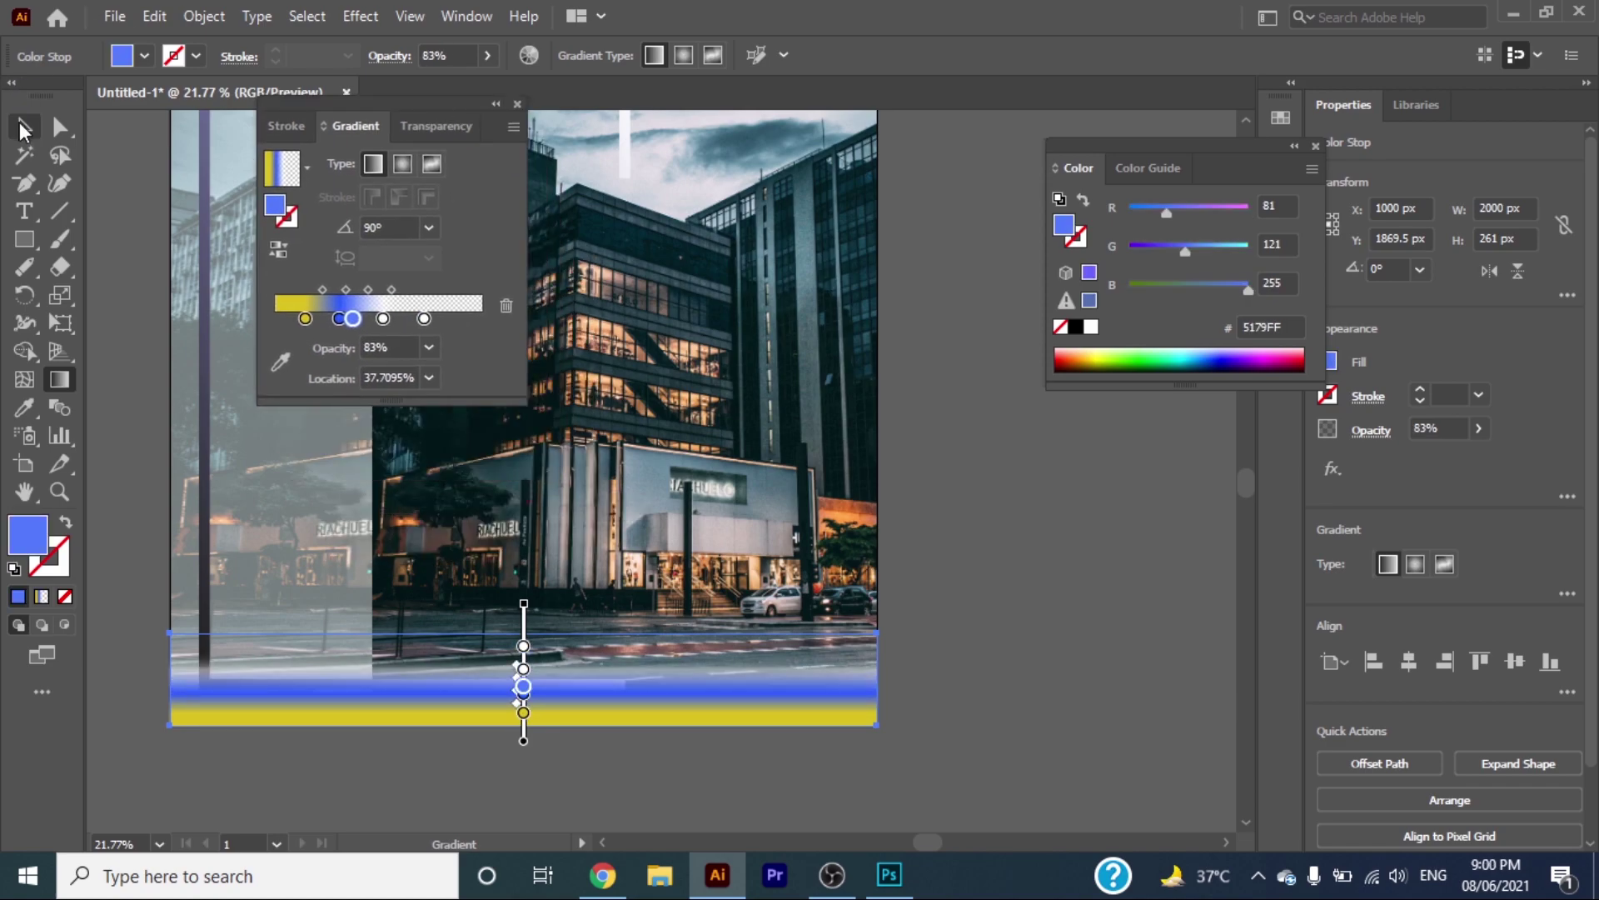
left_click_drag(523, 633, 526, 531)
mouse_move(306, 347)
left_mouse_down()
mouse_move(505, 333)
mouse_move(275, 347)
mouse_move(327, 347)
left_mouse_up()
Step: Recolour the gradient stops to near-black and muted blue, shift them, and close the Gradient panel
double_click(276, 347)
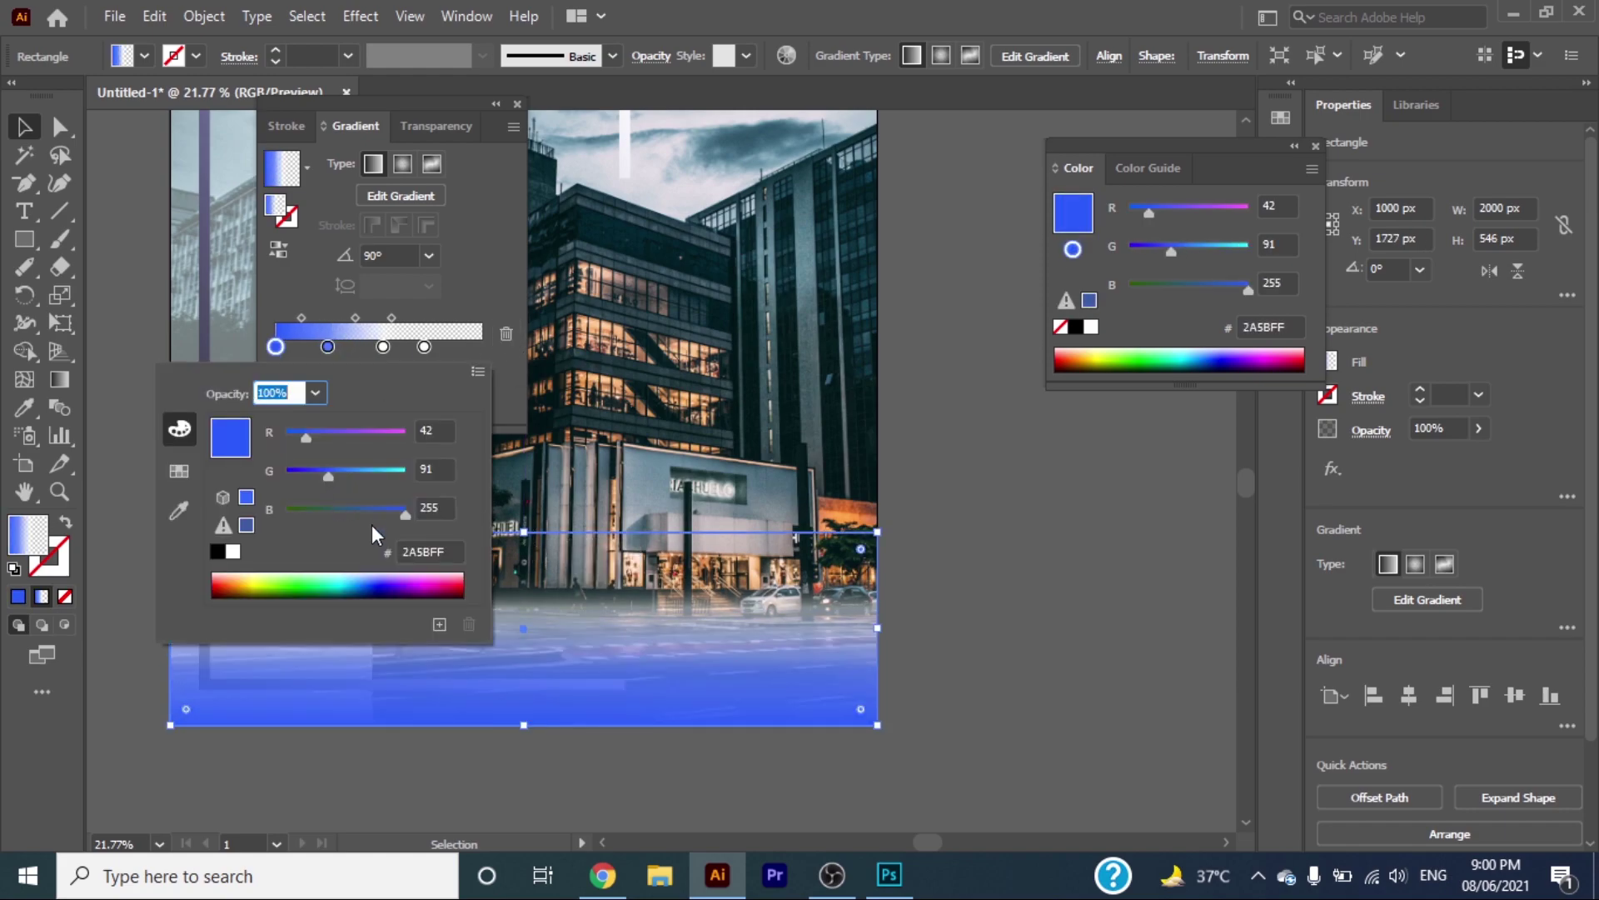
left_click_drag(329, 473, 307, 473)
left_click_drag(378, 513, 317, 513)
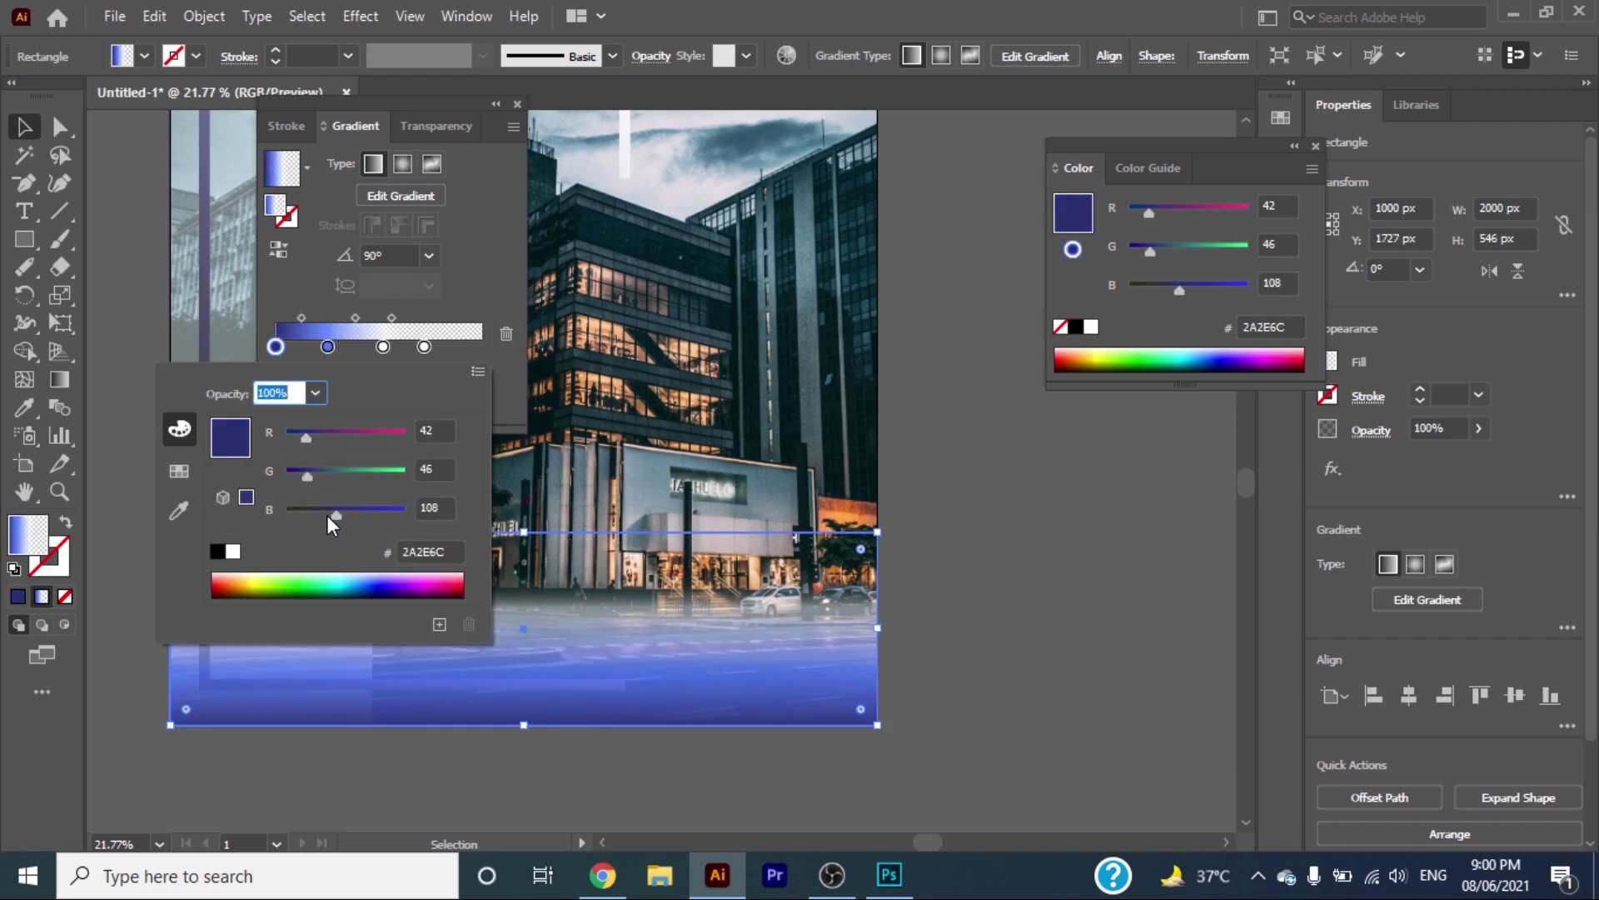
double_click(327, 347)
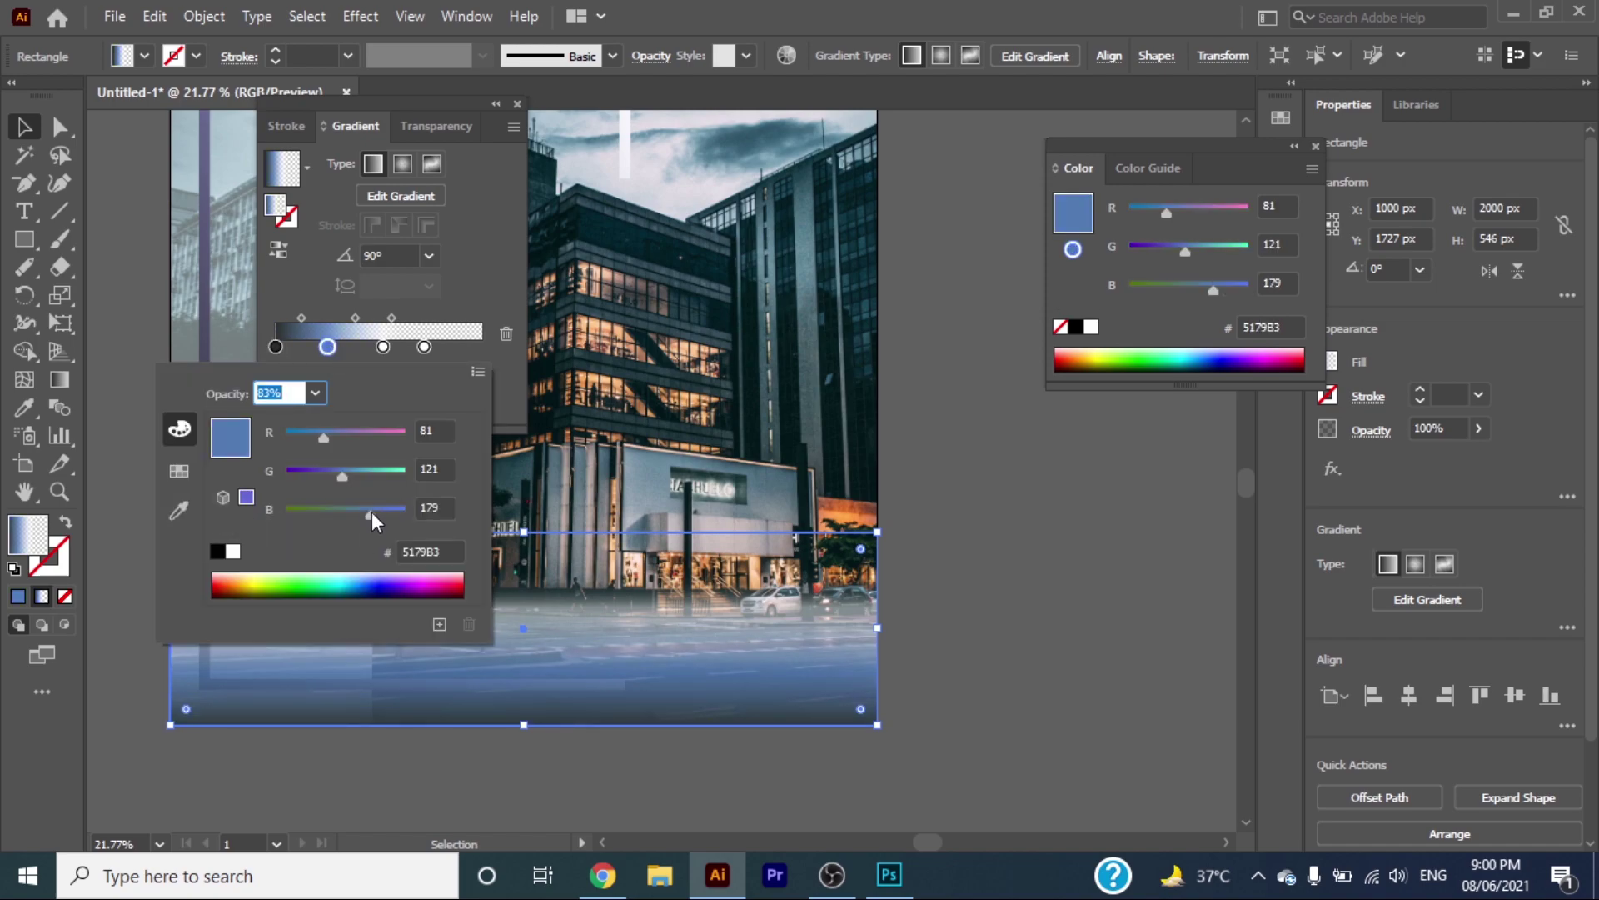
left_click(476, 206)
mouse_move(424, 347)
left_mouse_down()
mouse_move(442, 347)
mouse_move(295, 347)
left_mouse_up()
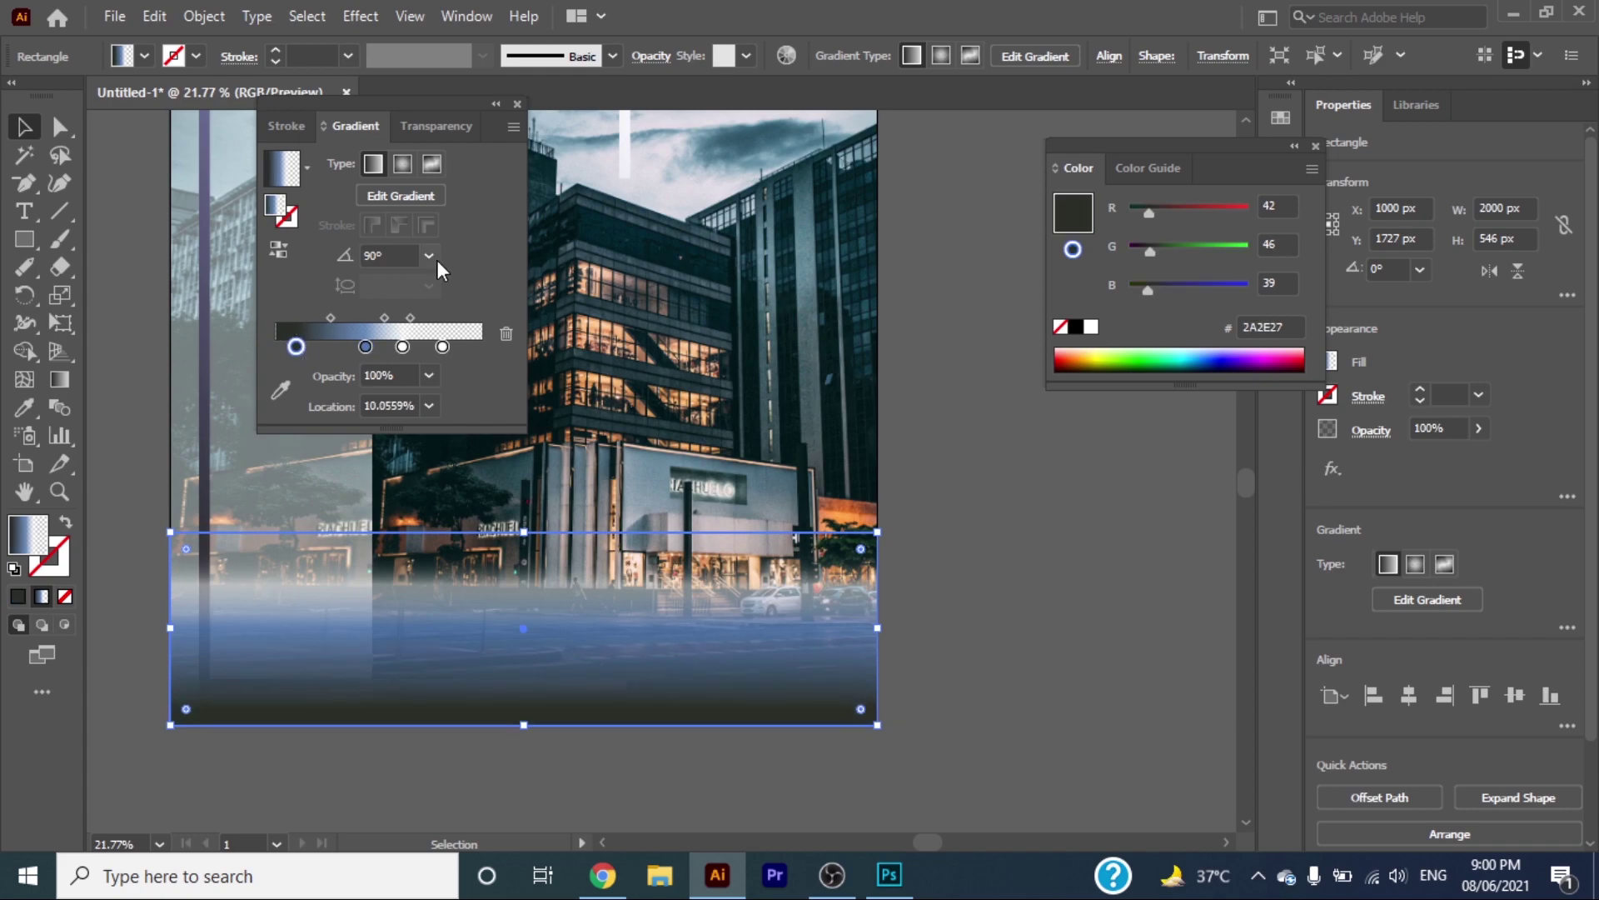
left_click(518, 104)
left_click_drag(529, 533, 532, 541)
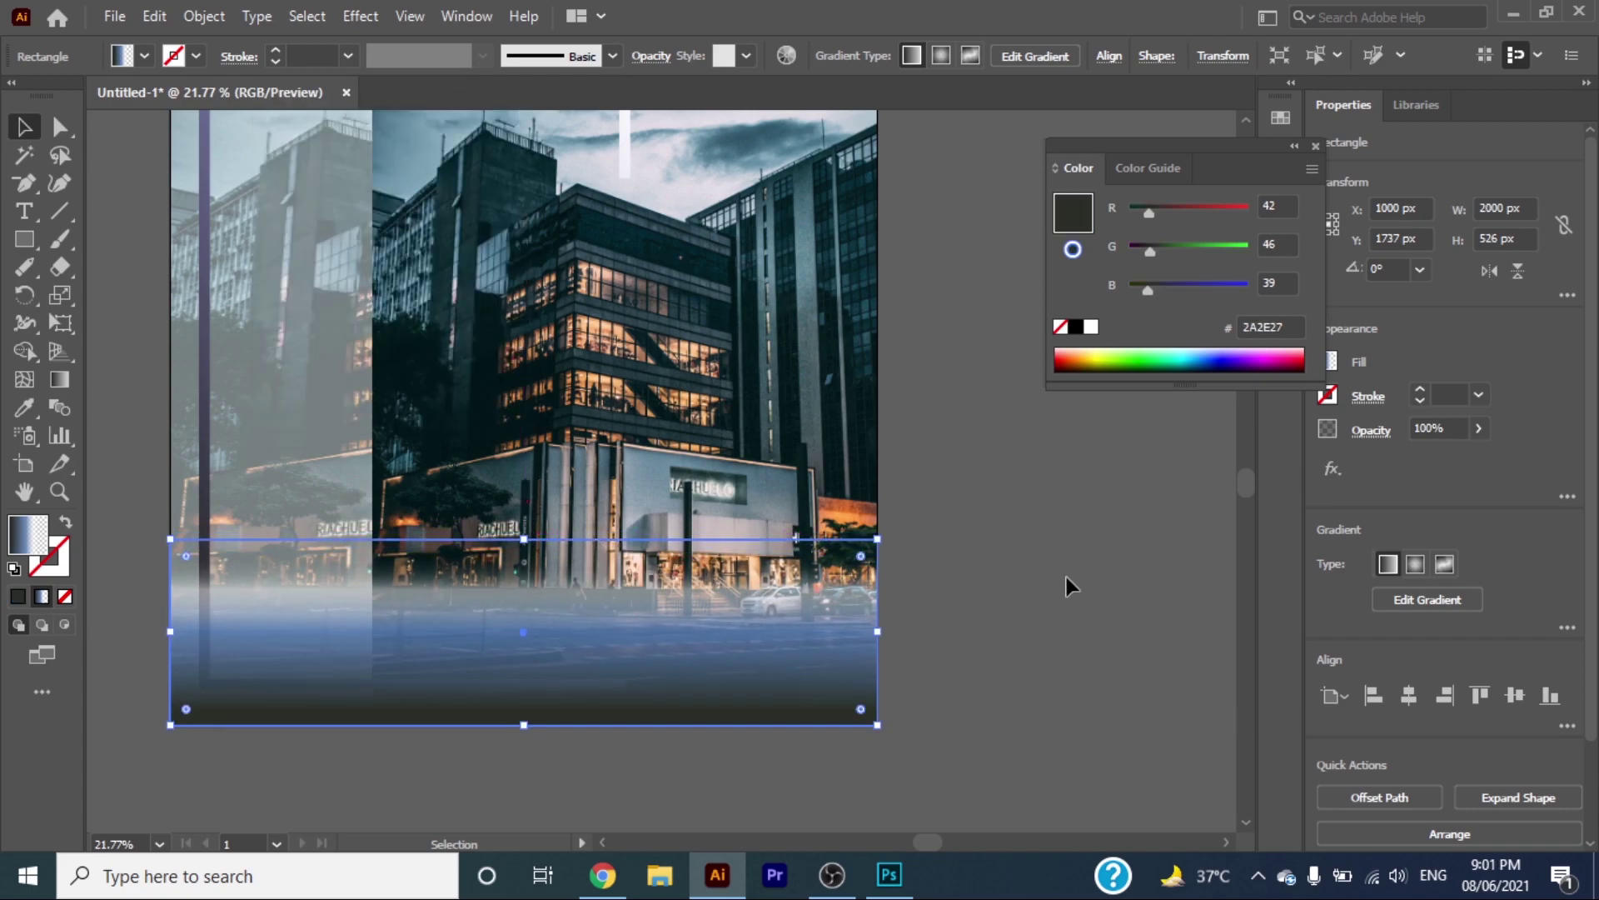
key("ctrl+z")
key("t")
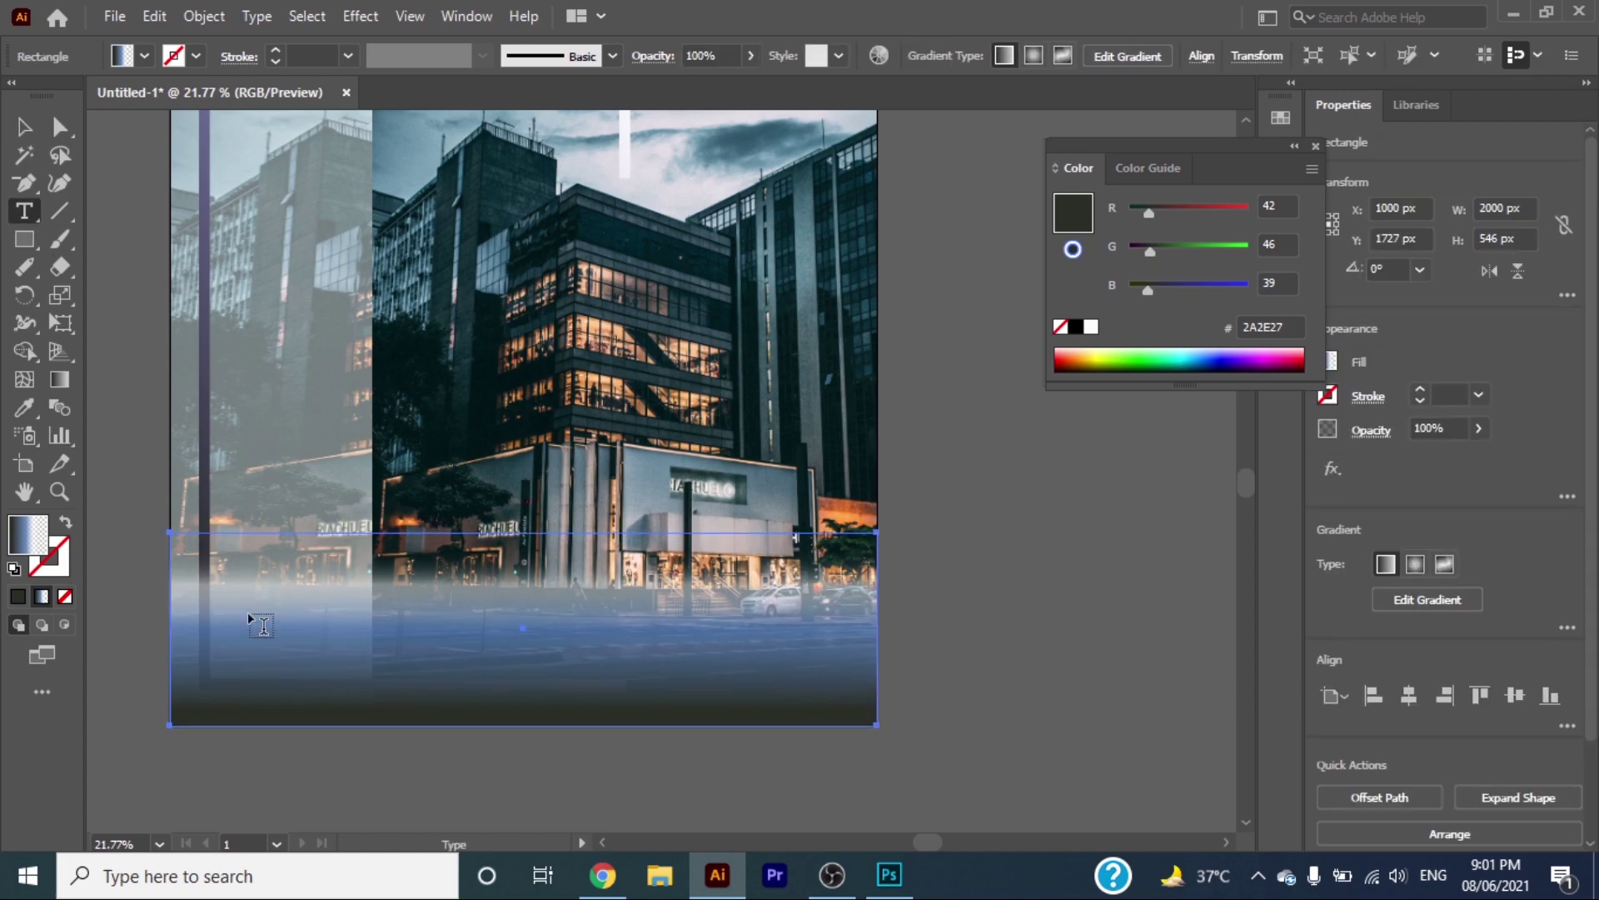
left_click(247, 611)
key("BackSpace")
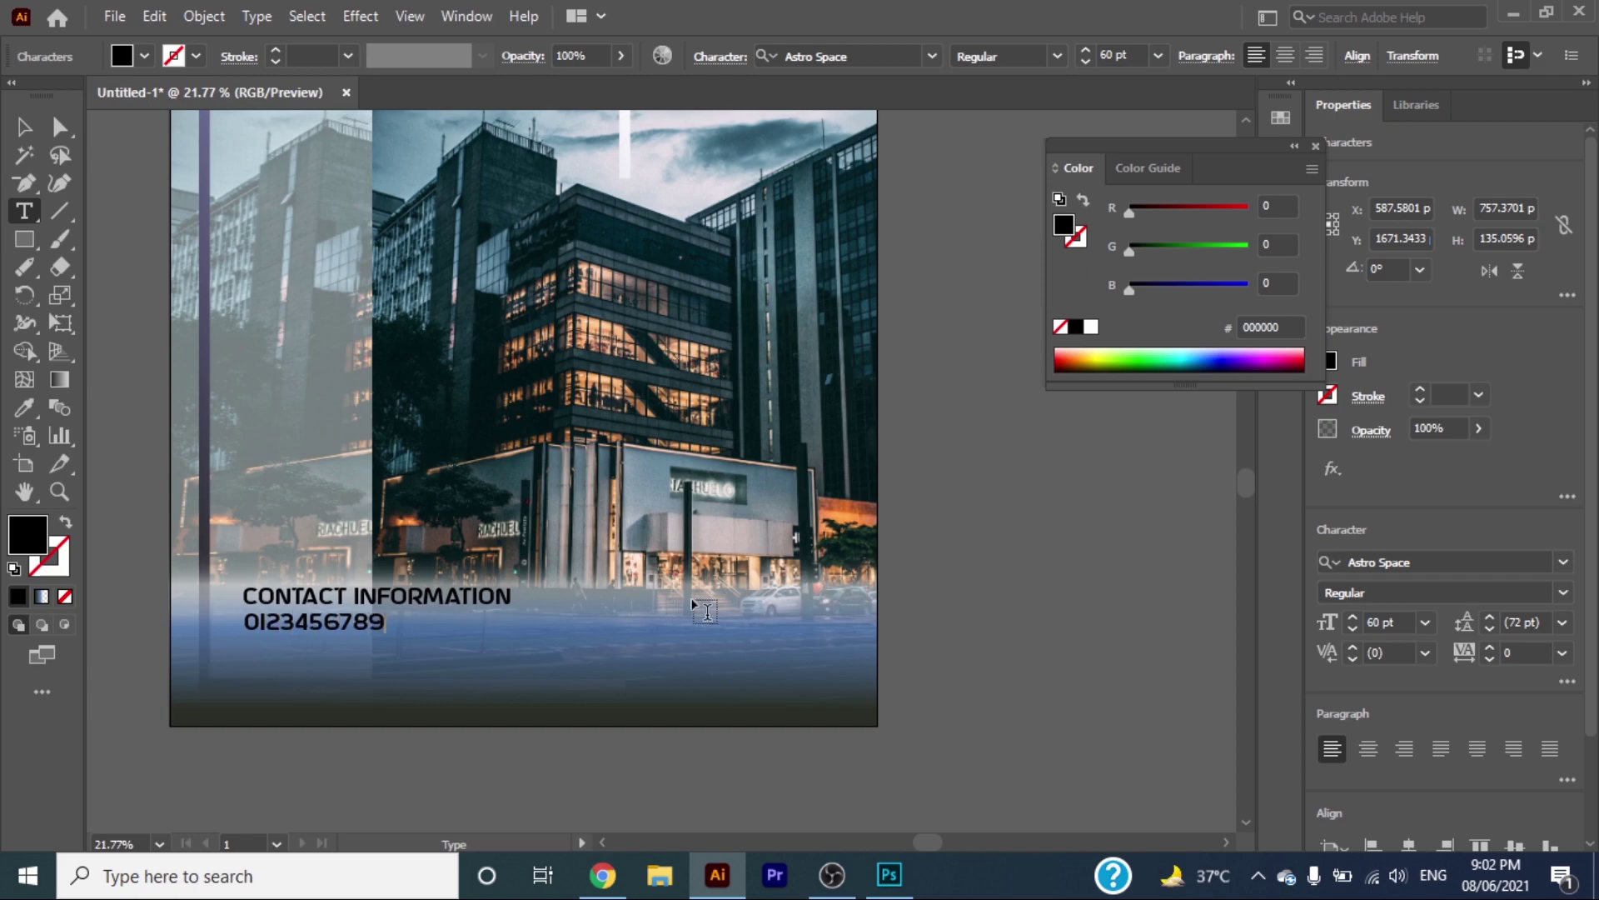
left_click(600, 598)
type("w")
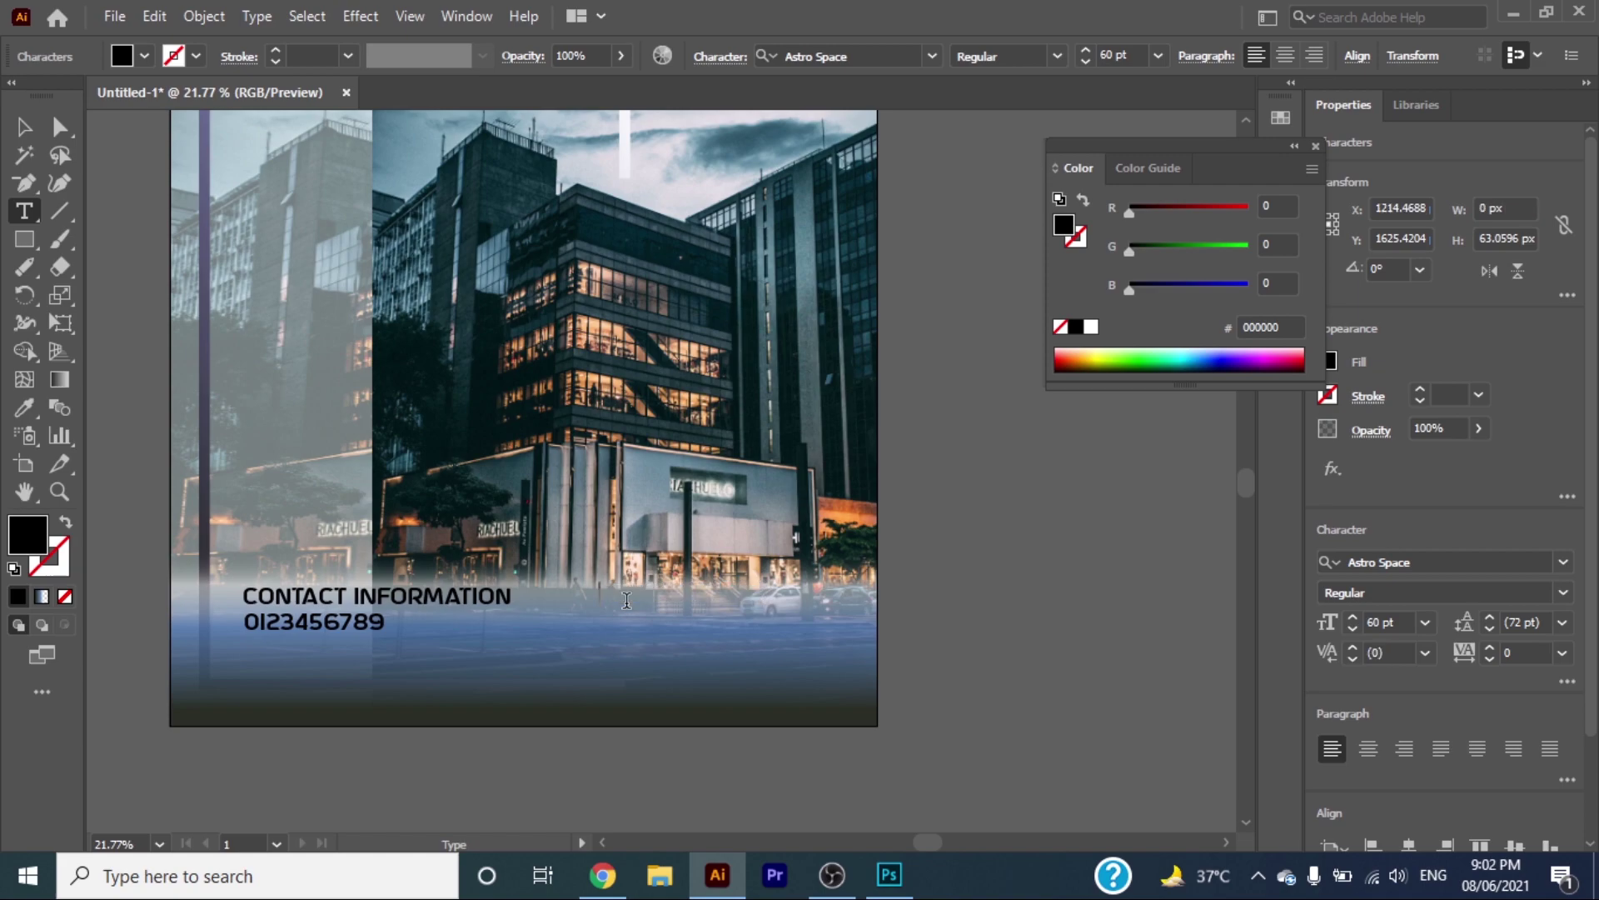
type("w")
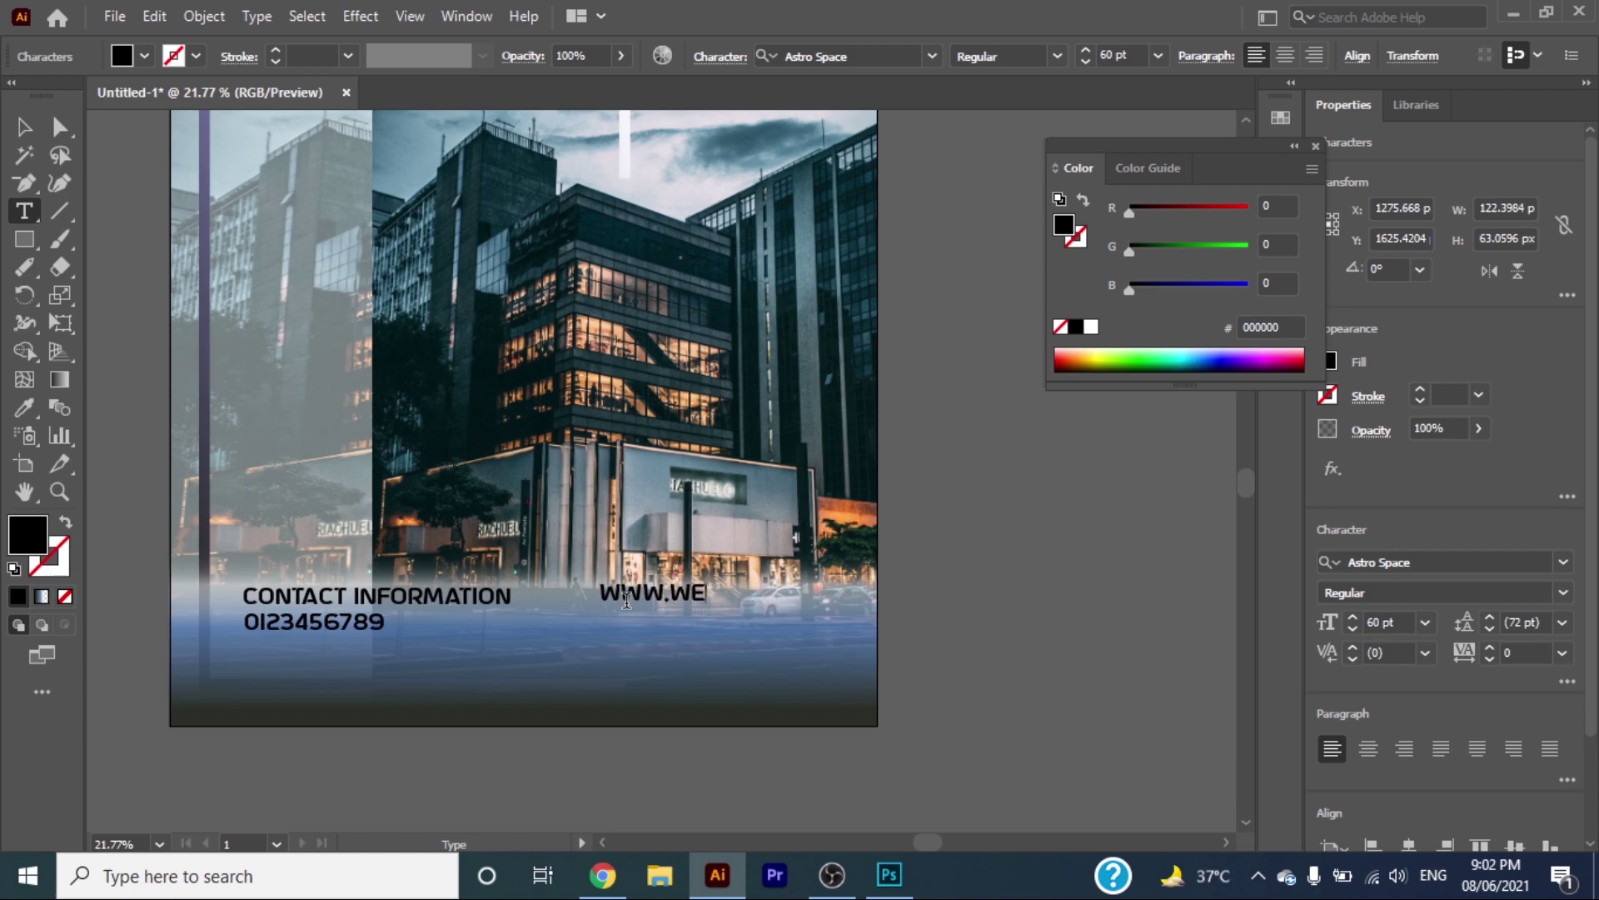
type("BSITE.COM")
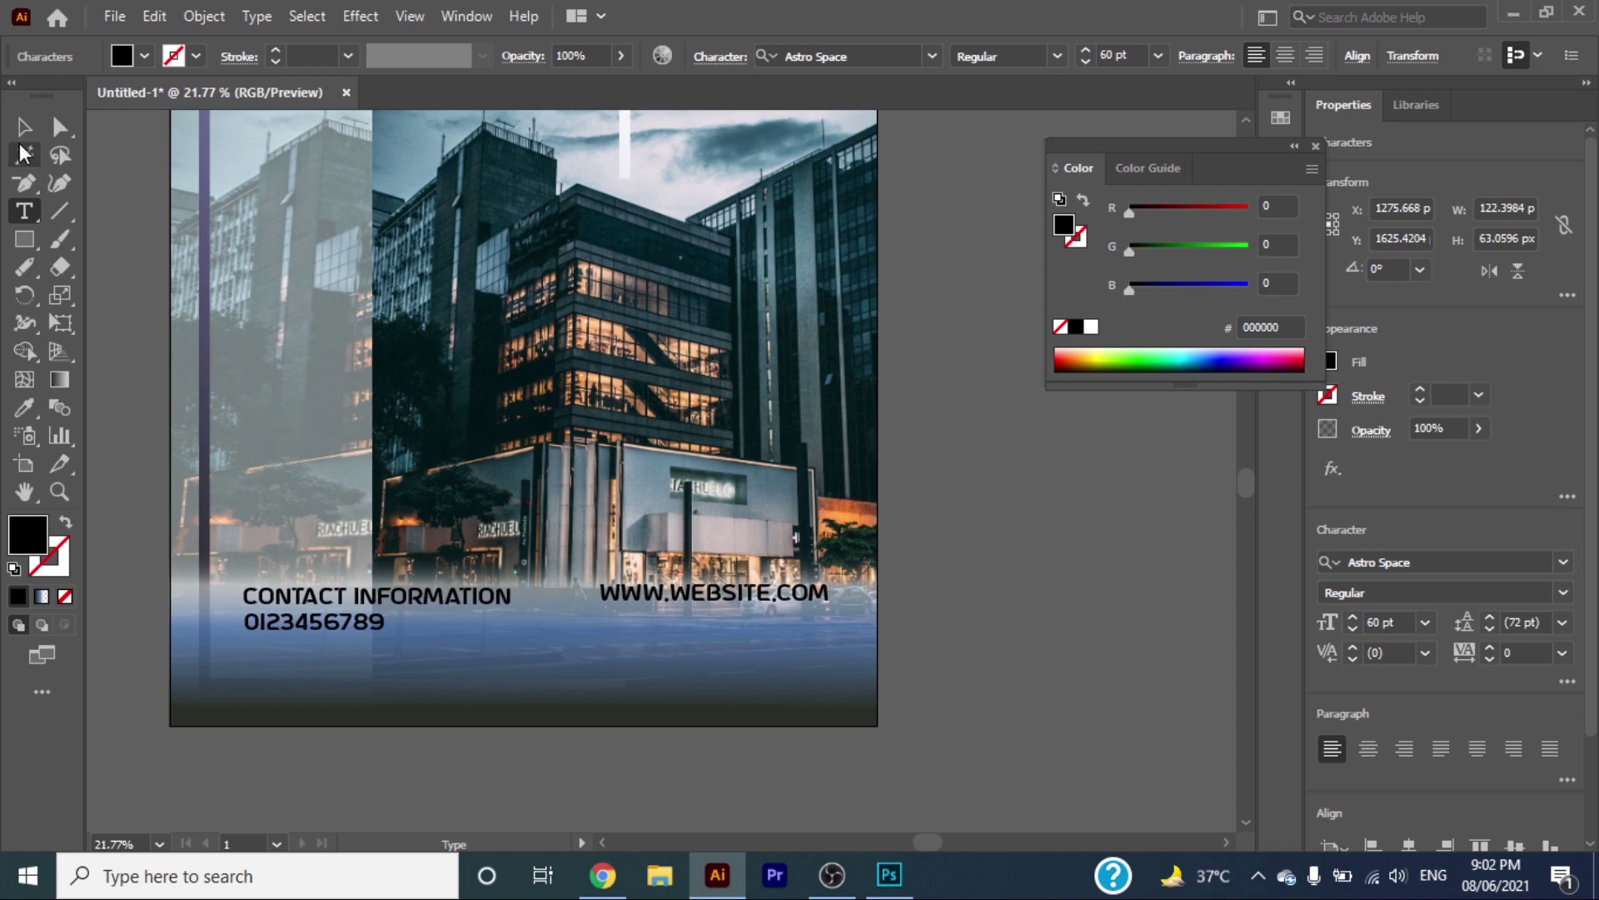
key("Escape")
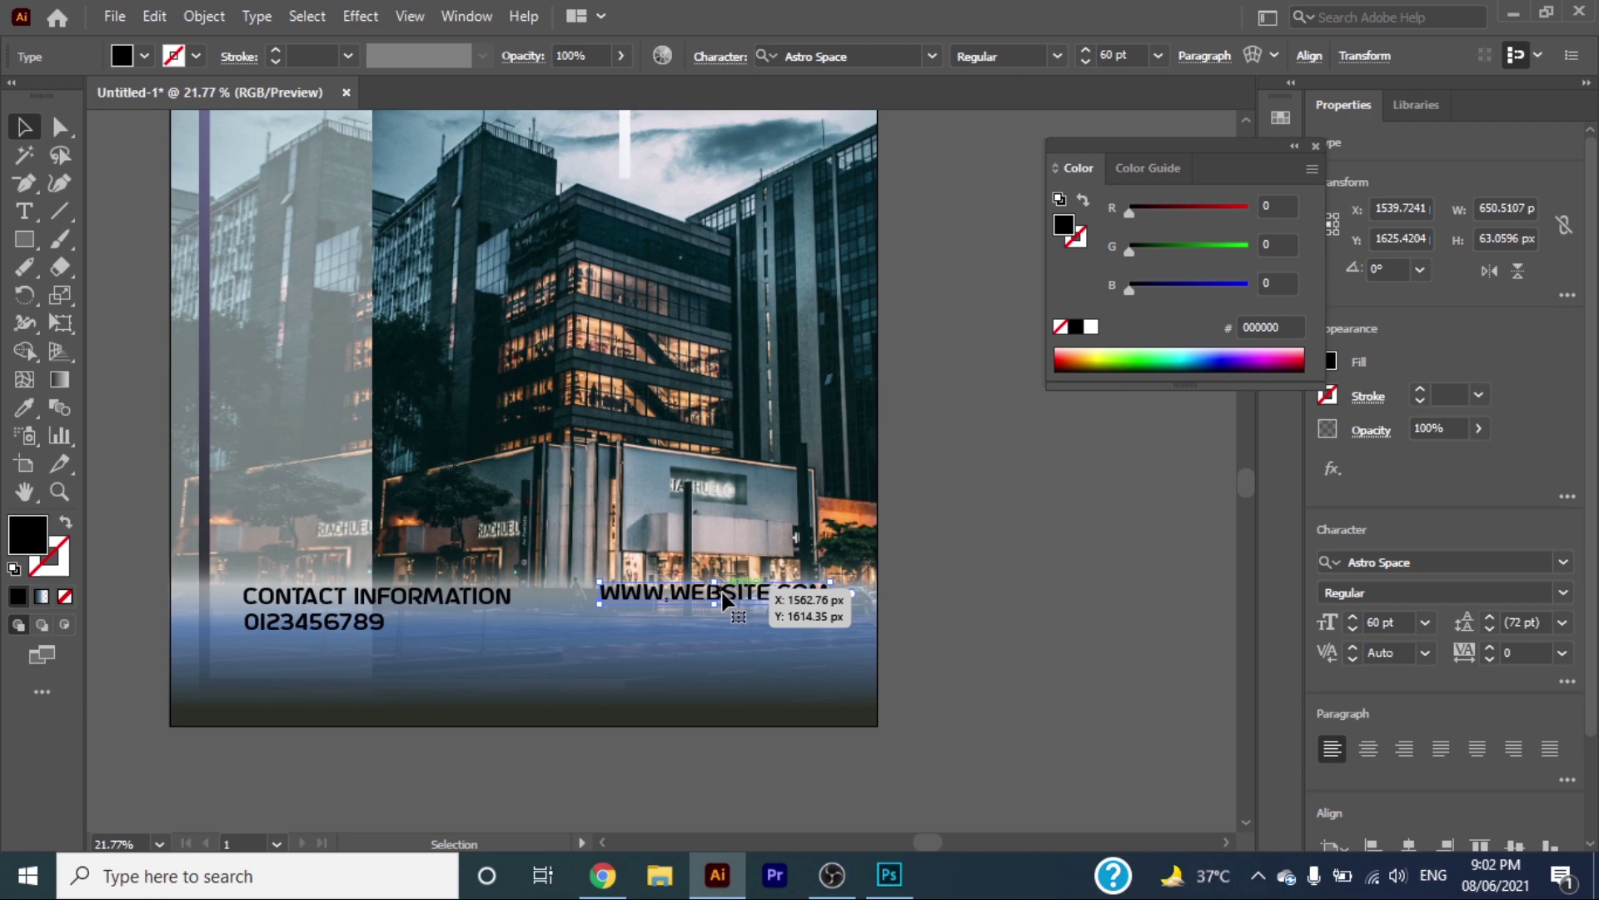
left_click(374, 618)
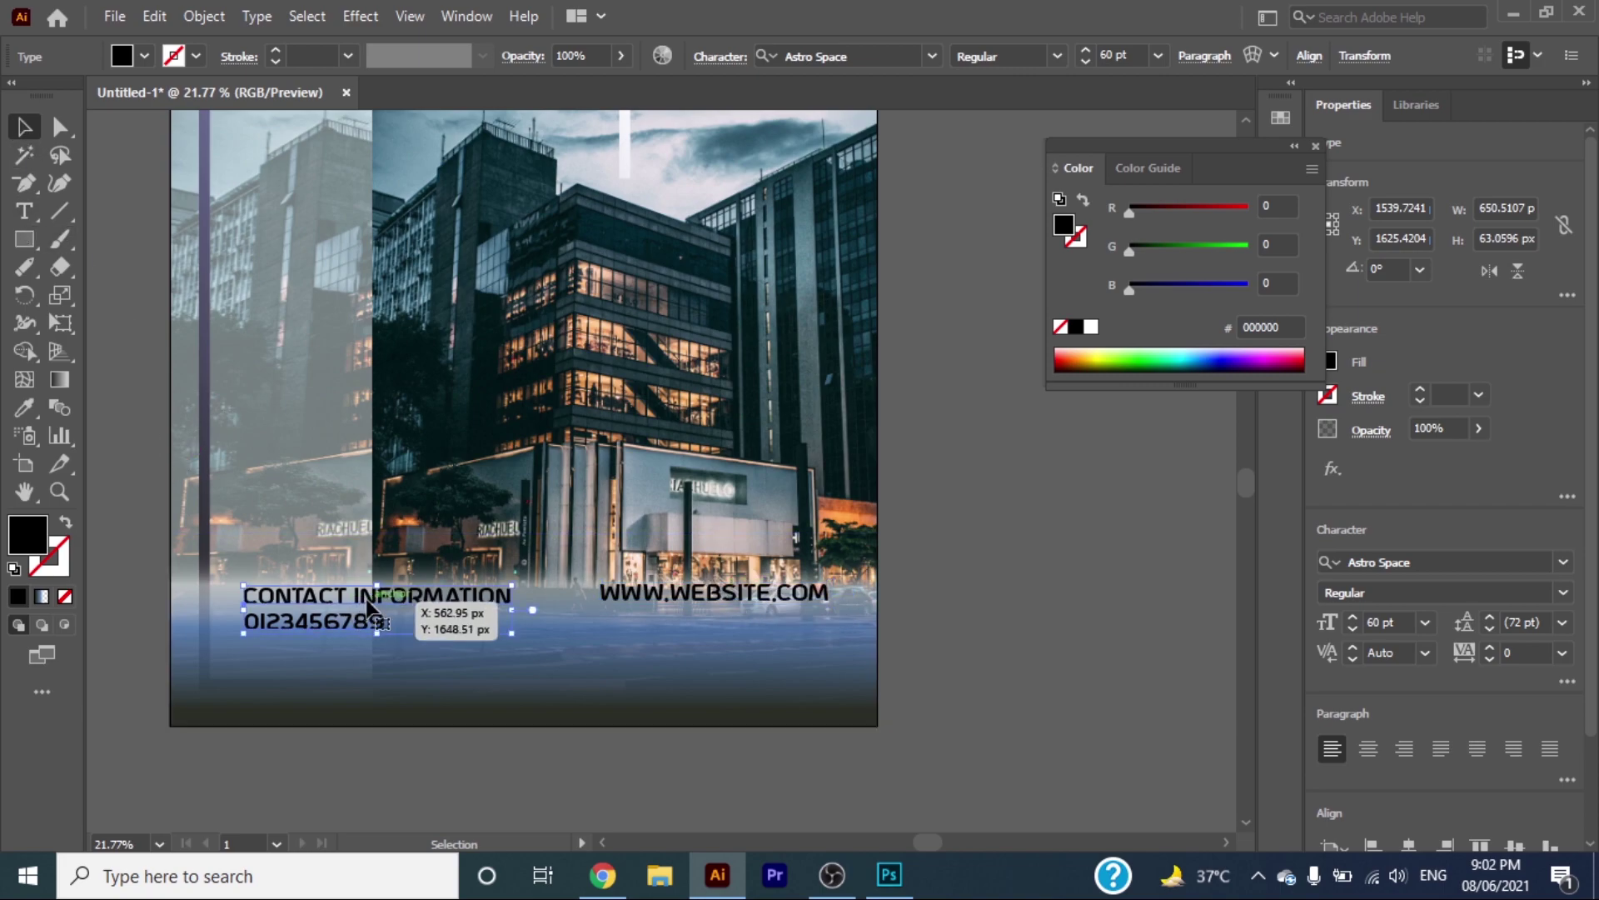
Step: Make both footer texts white, lower them into the dark band, and move the website bottom-right
left_click(712, 605, "shift")
left_click(144, 56)
left_click(52, 100)
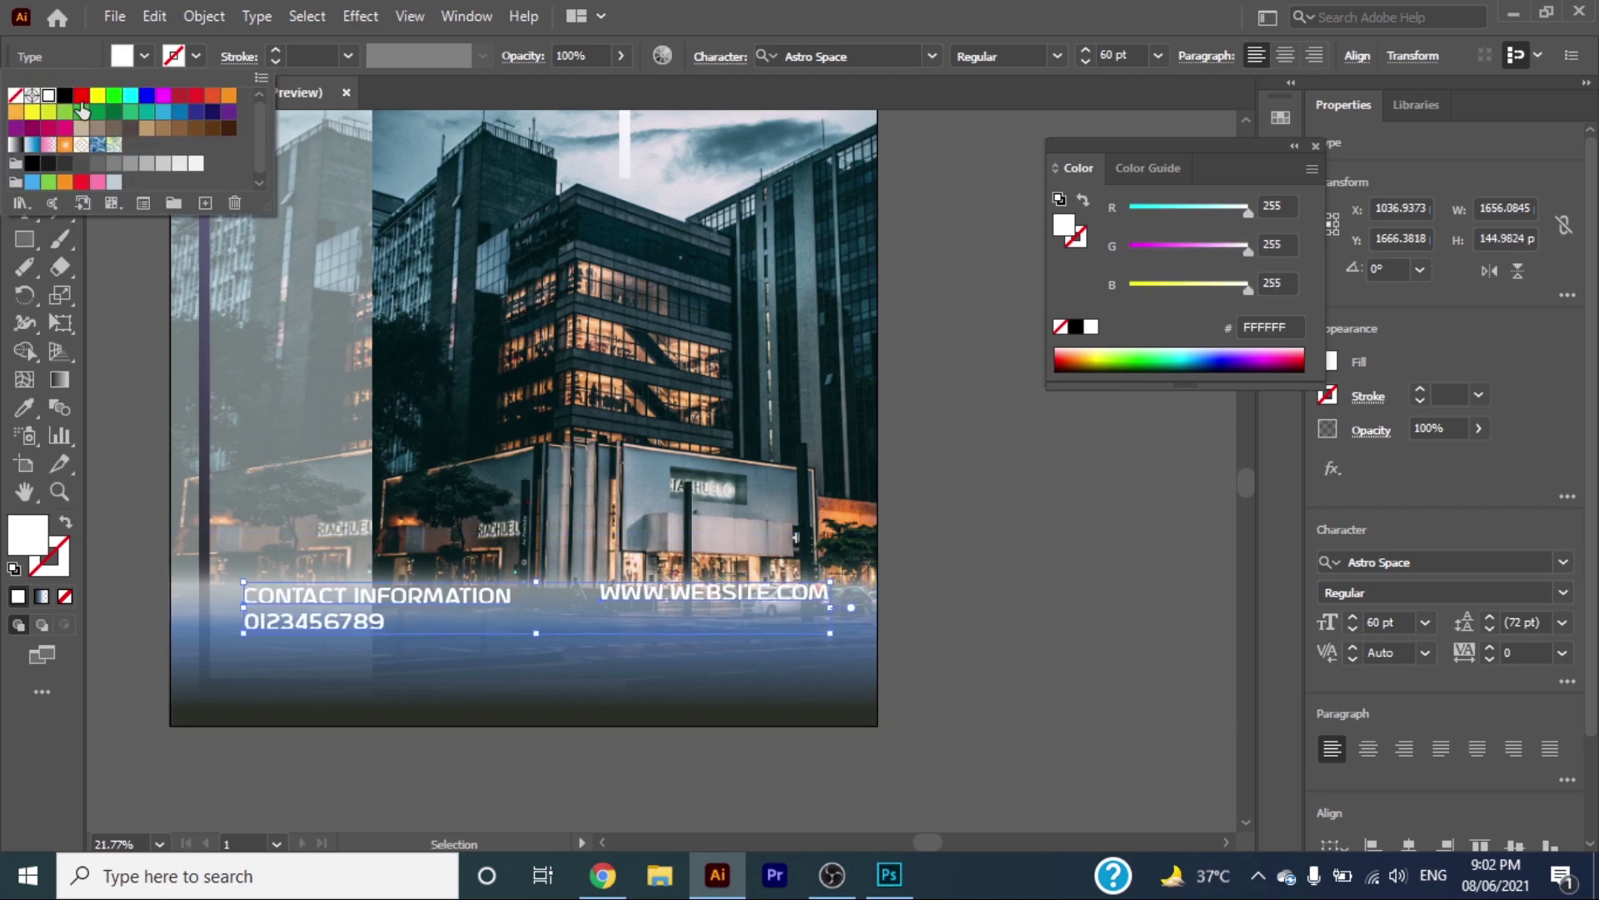
key("Escape")
left_click_drag(453, 599, 439, 681)
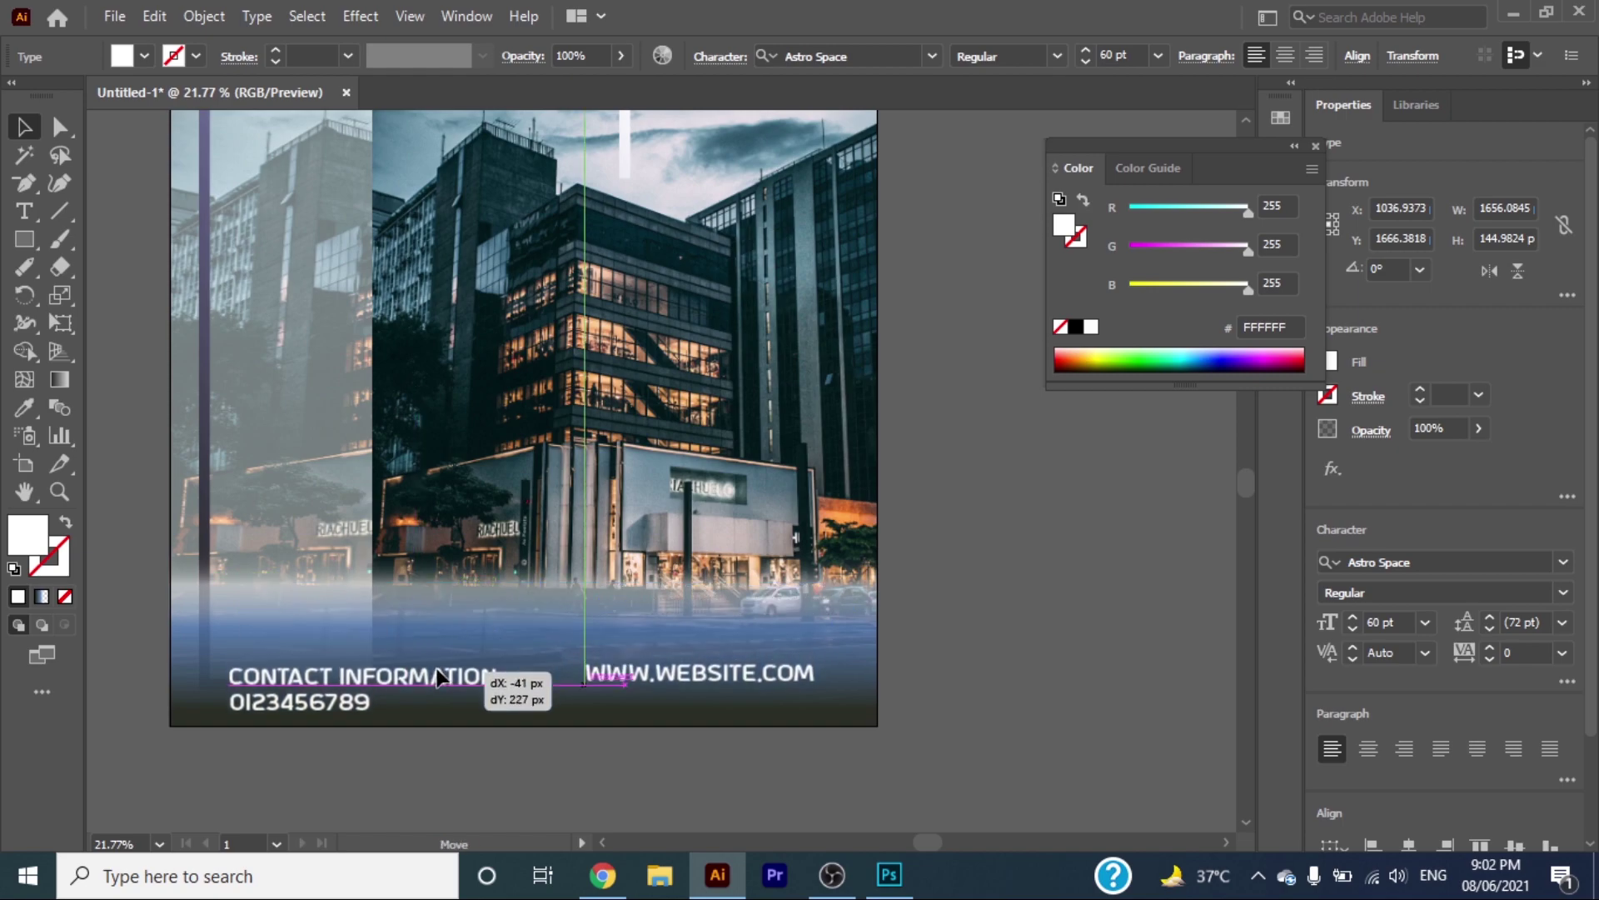
left_click(981, 694)
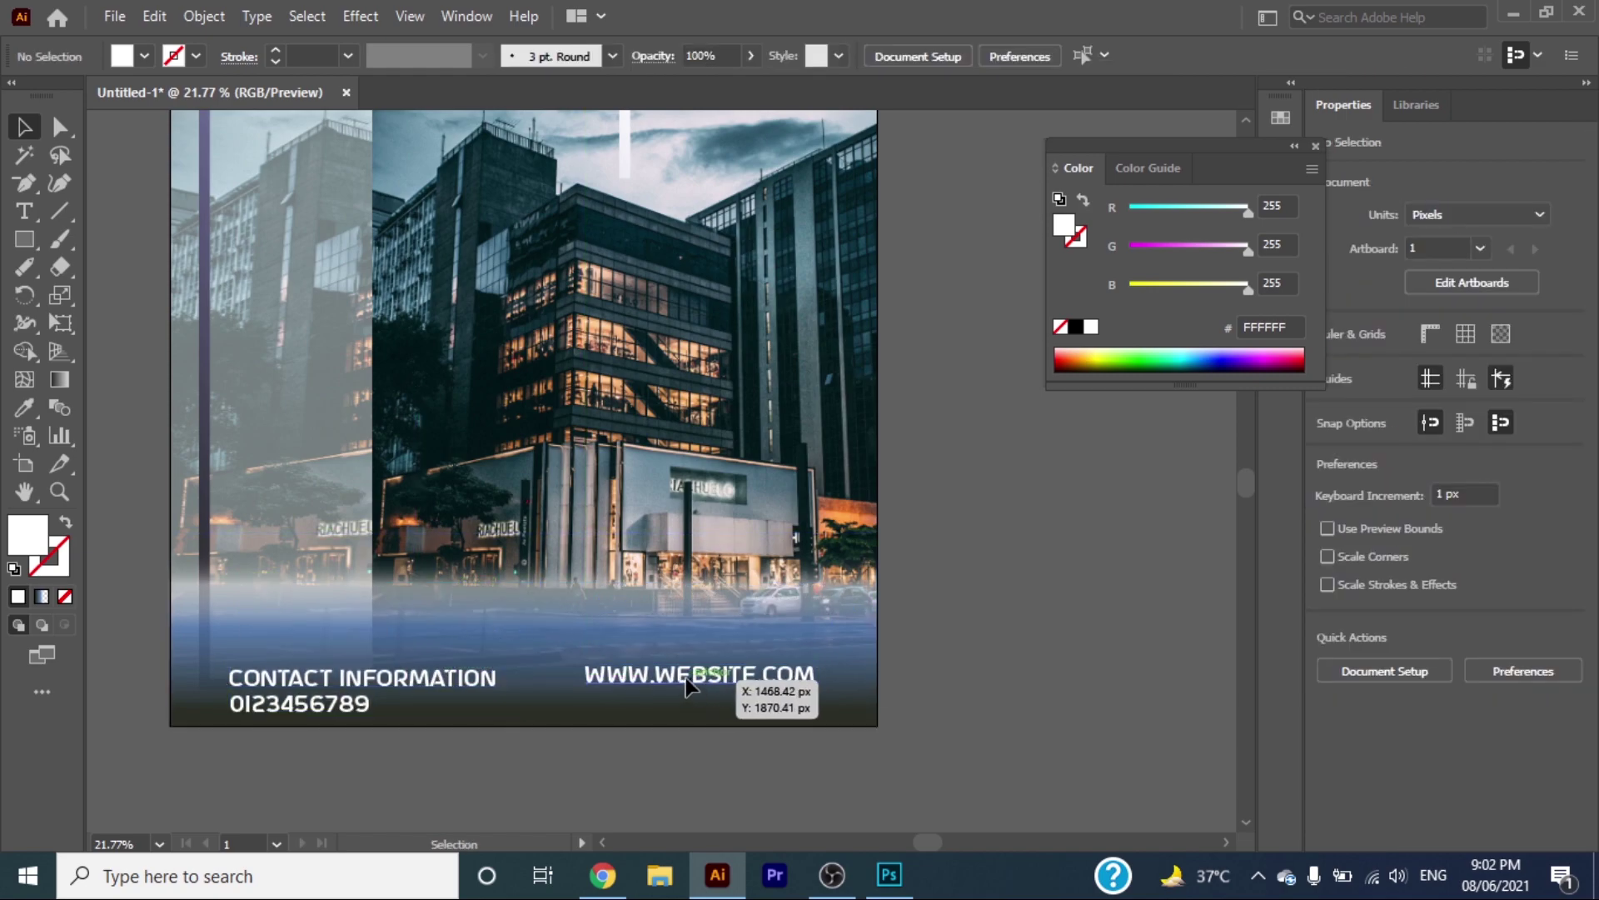
left_click_drag(693, 679, 726, 708)
Step: Switch the footer text to a plain sans-serif font
left_click(358, 689)
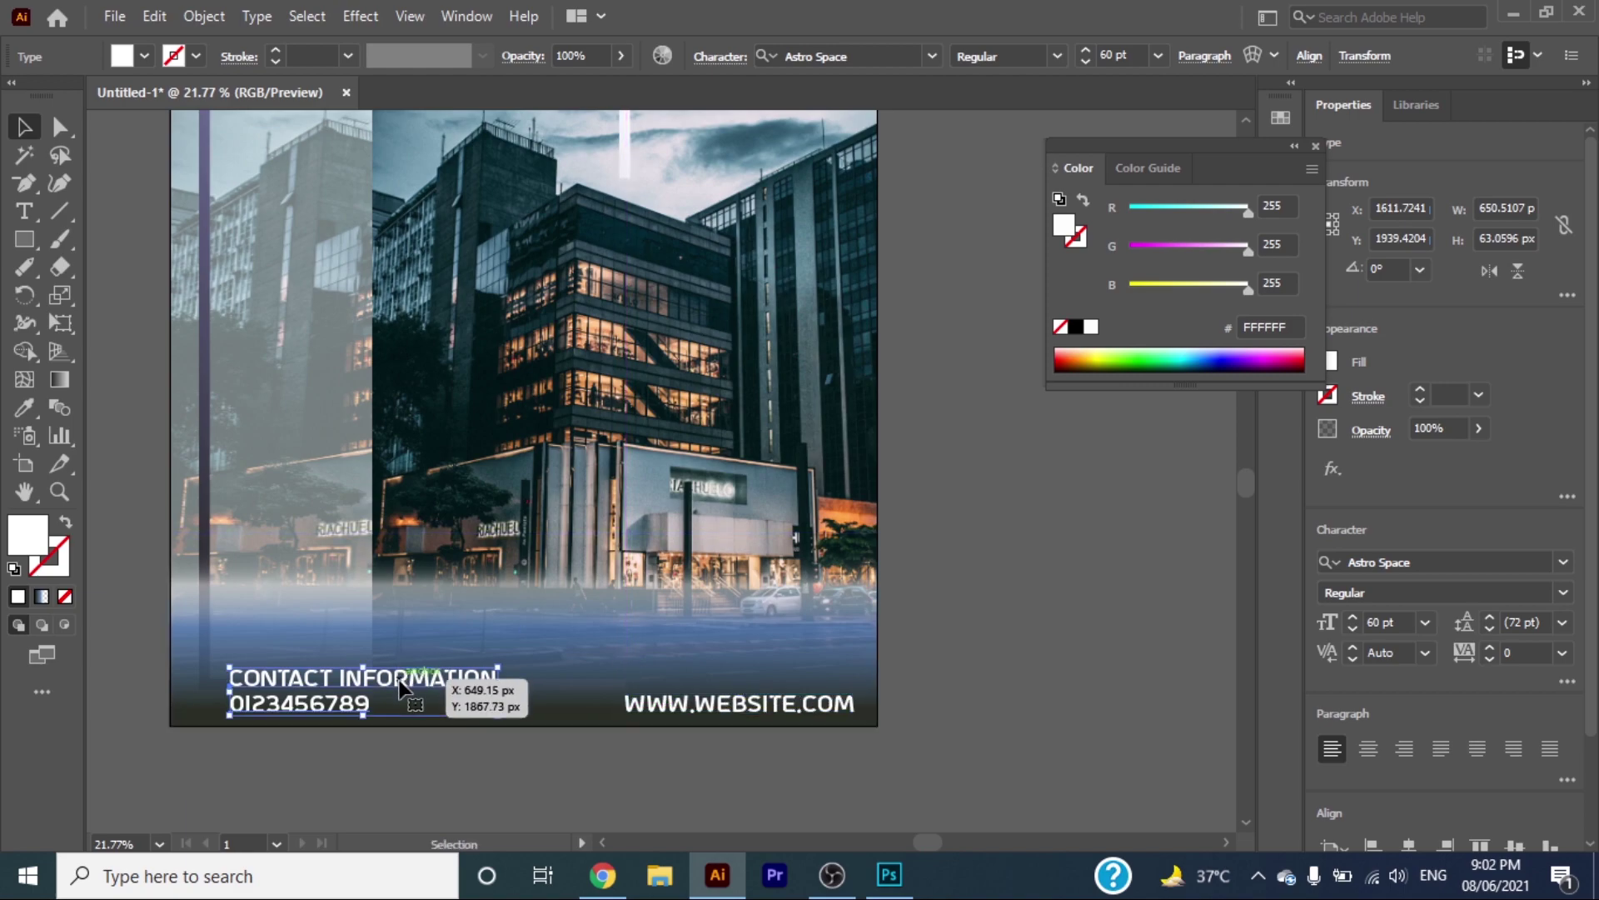
double_click(236, 681)
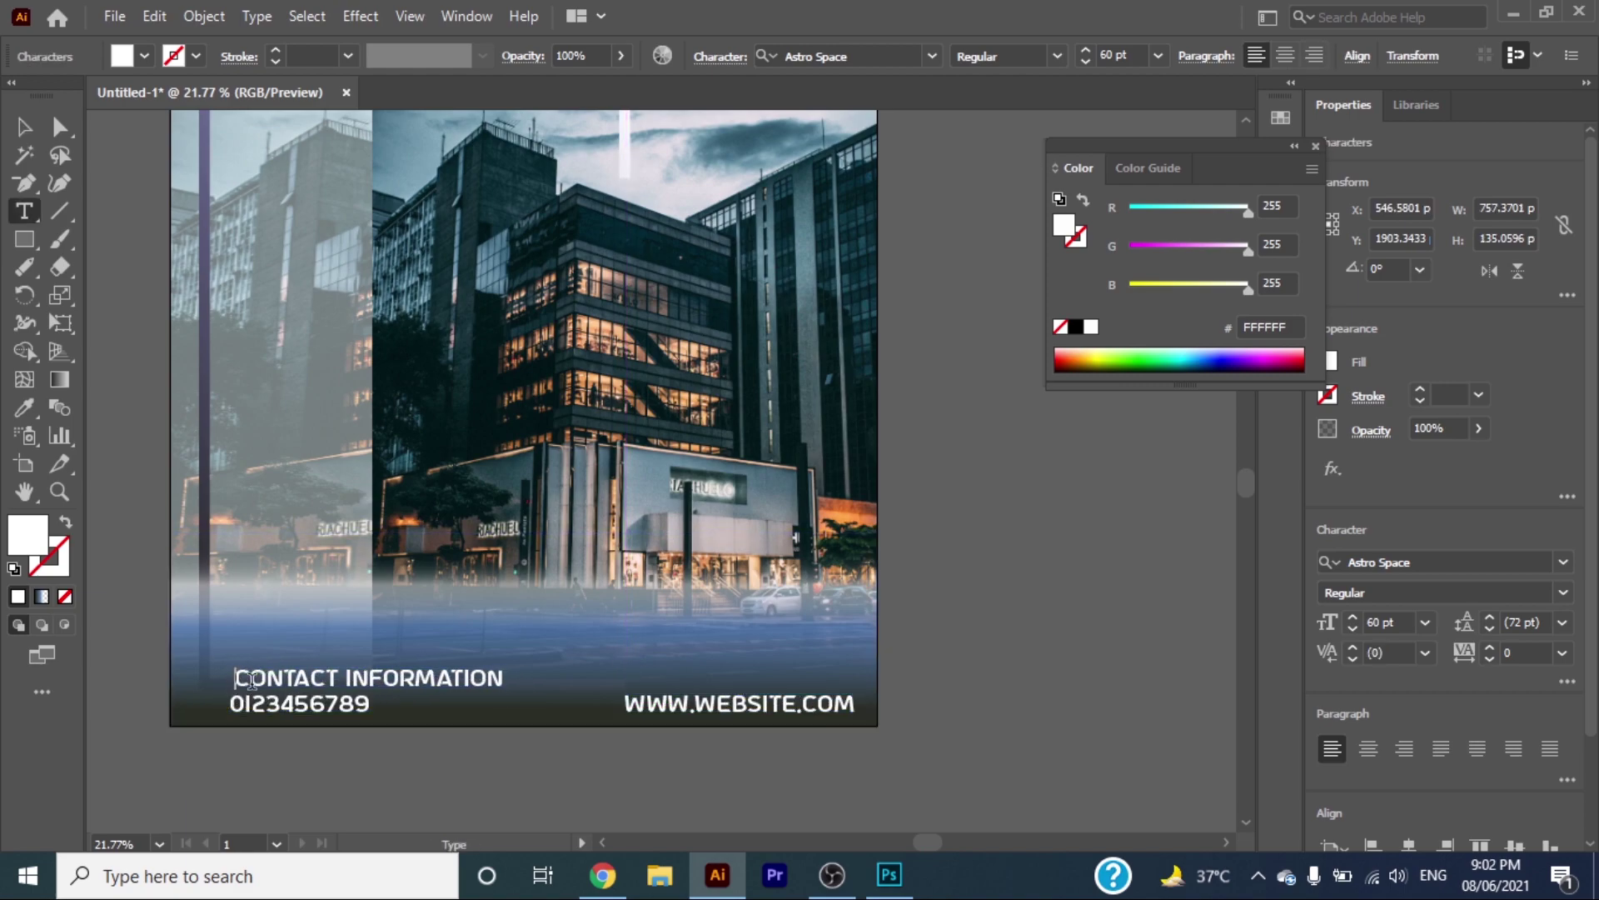
left_click_drag(616, 704, 841, 705)
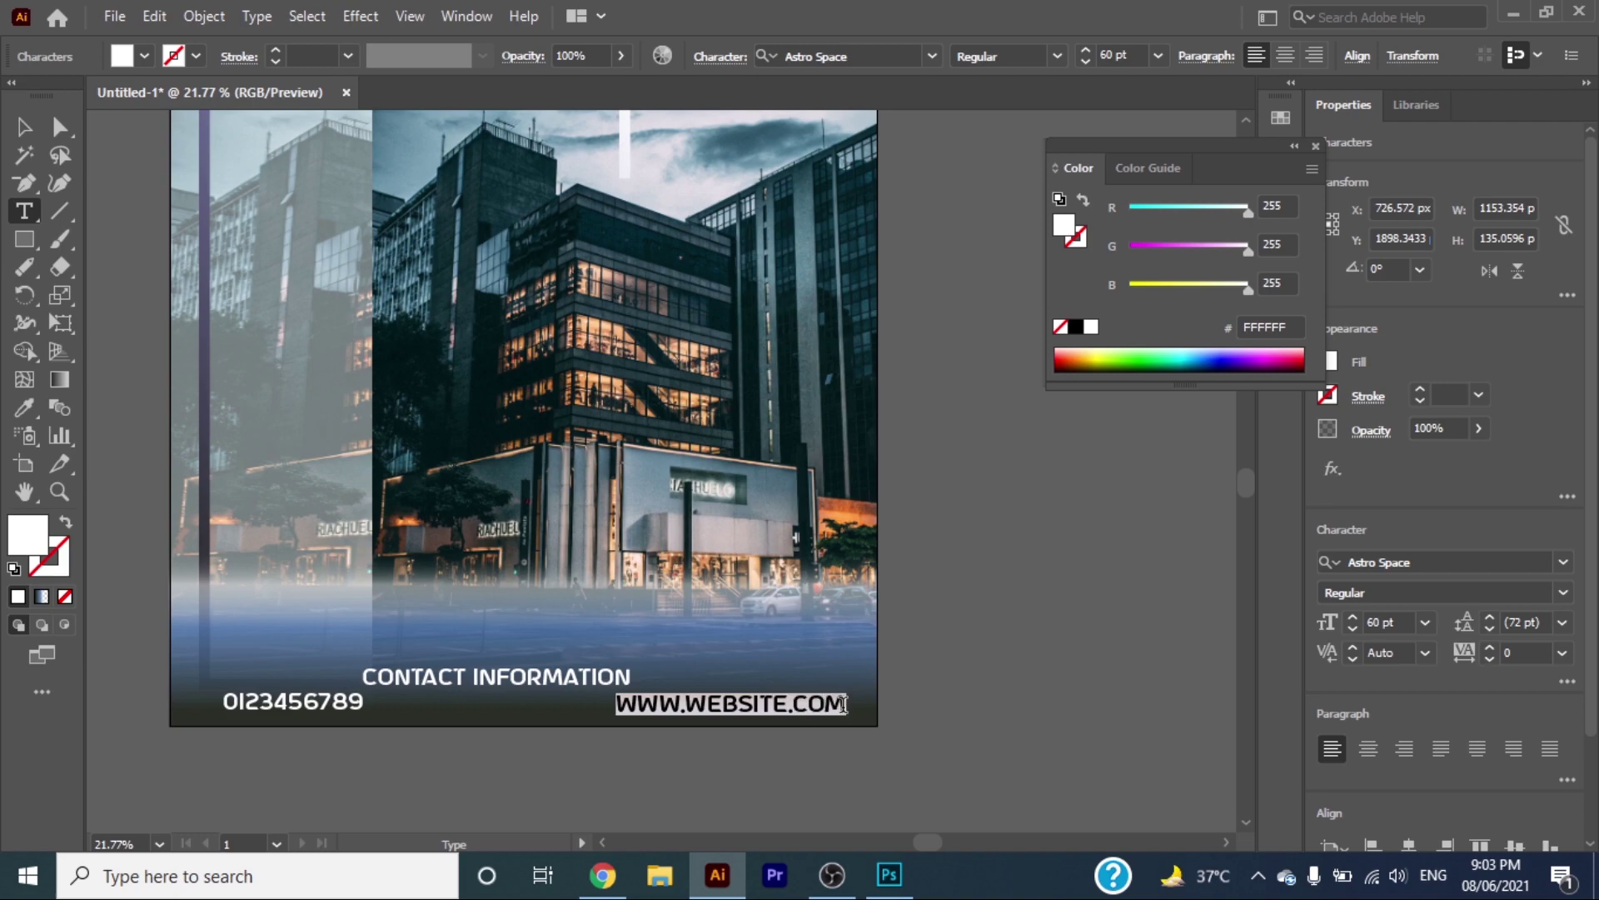
left_click(929, 53)
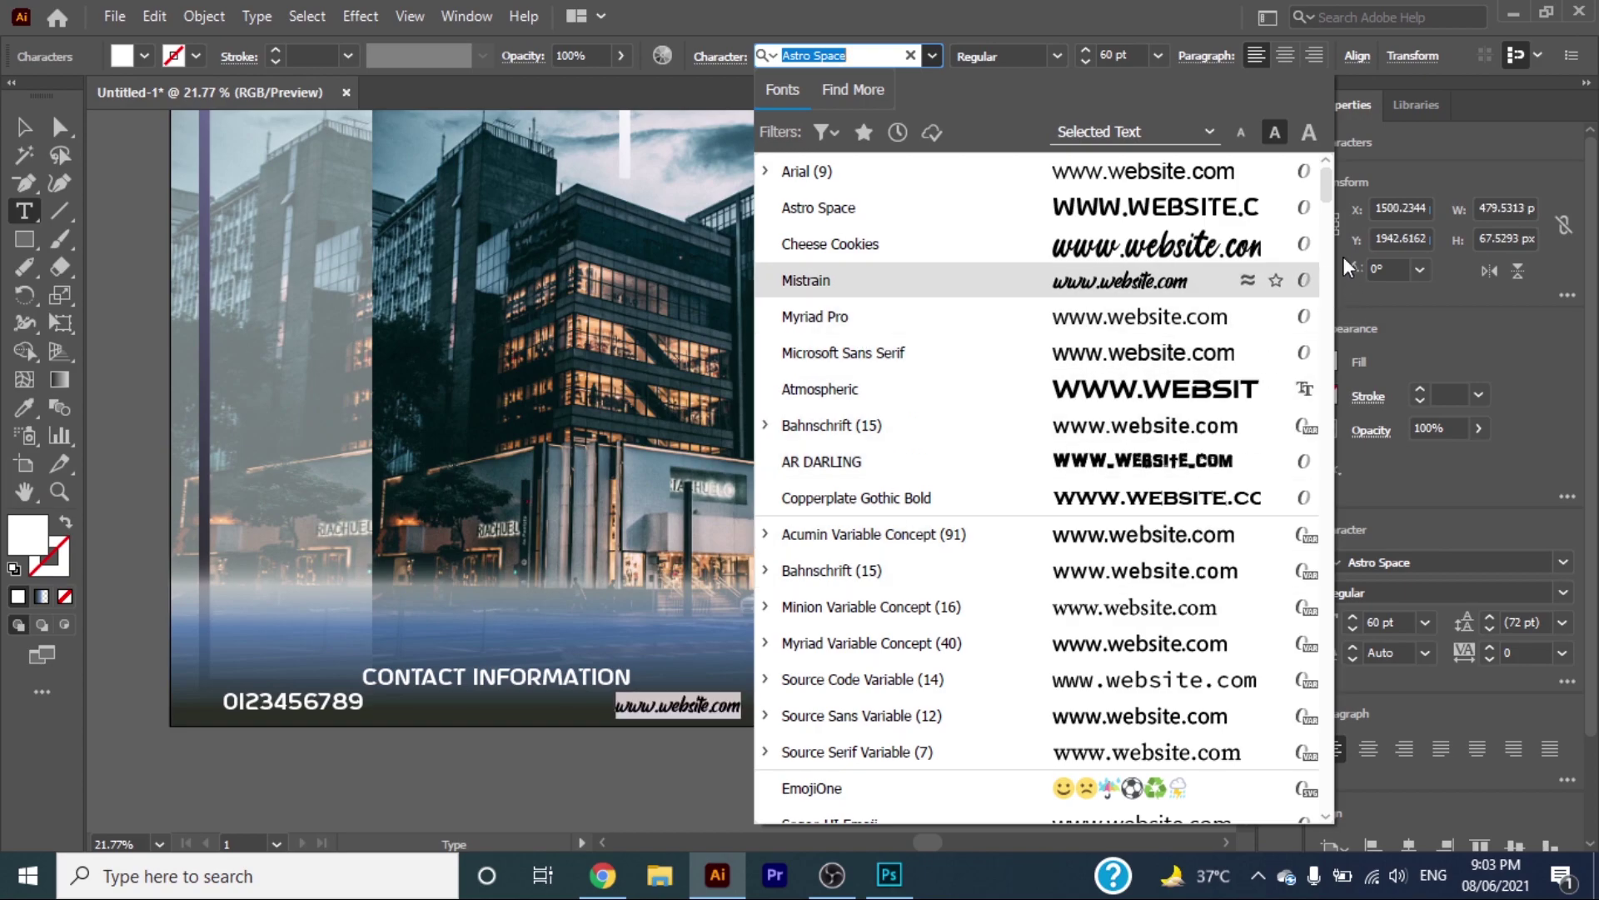
mouse_move(1325, 188)
left_mouse_down()
mouse_move(1338, 358)
mouse_move(1325, 275)
left_mouse_up()
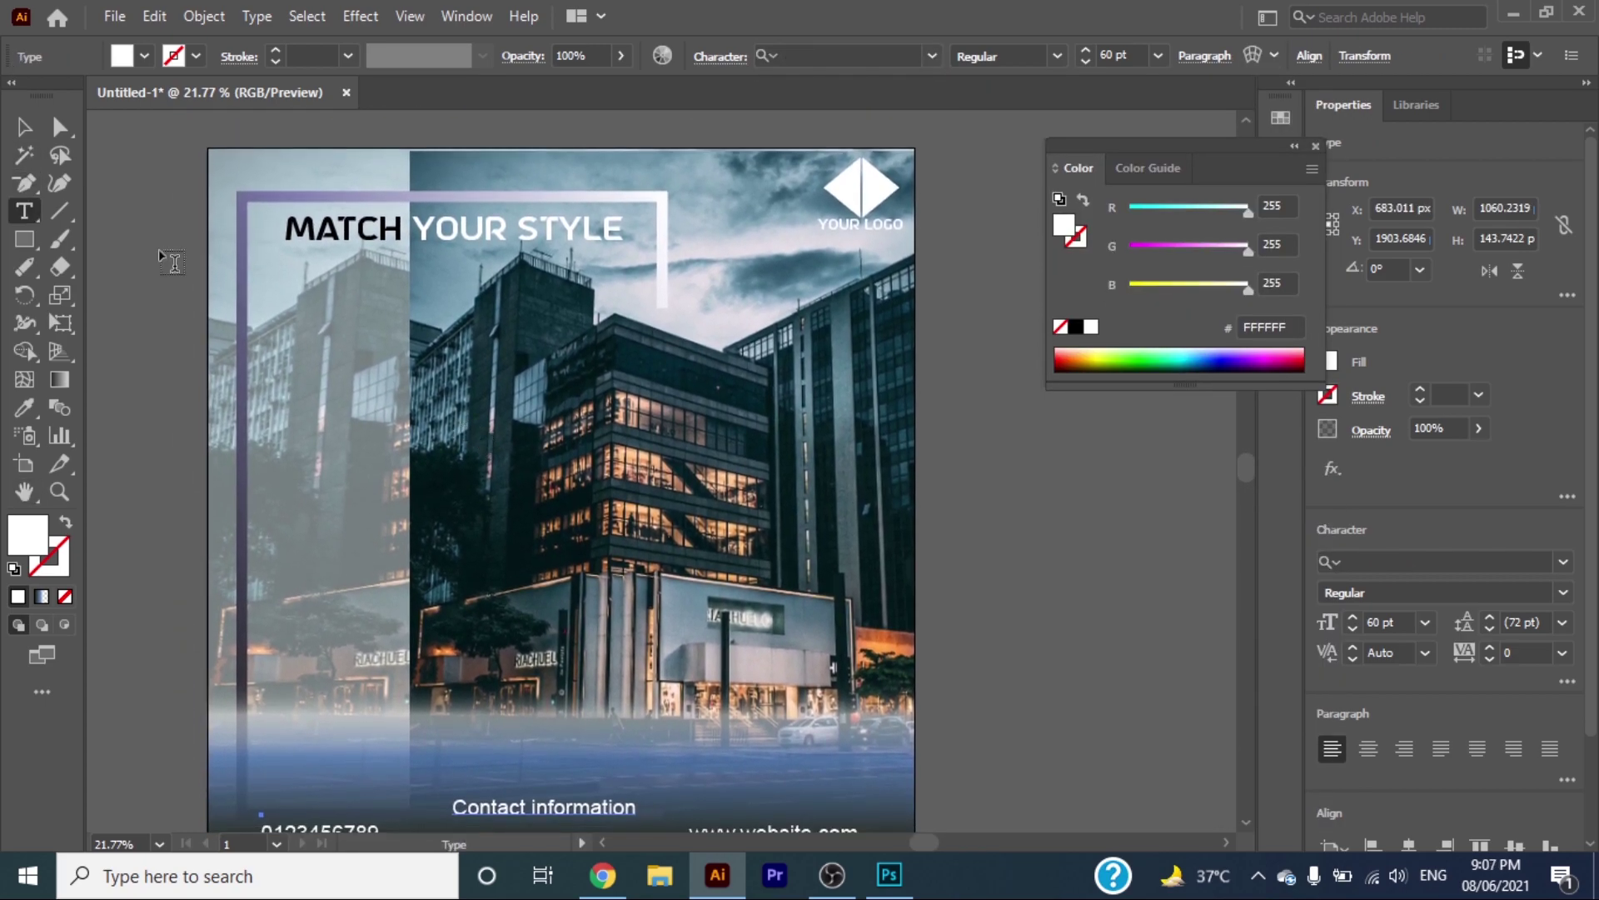
Step: Add a 'Lorem ipsum' line and duplicate it down into five equally spaced copies
left_click(290, 301)
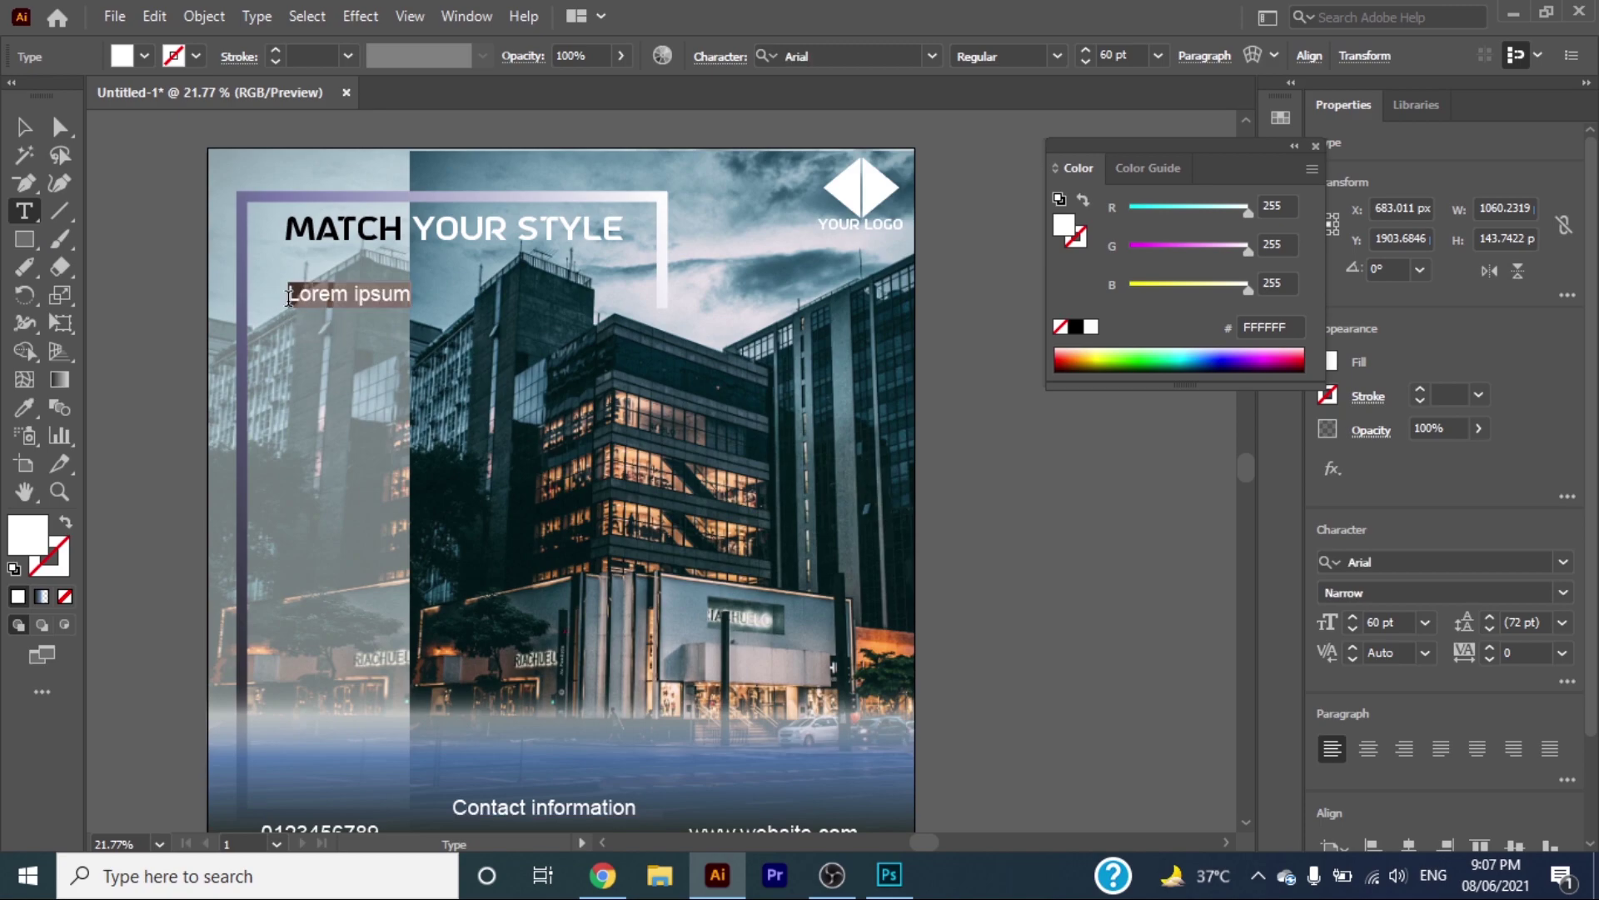
left_click(294, 348, "ctrl")
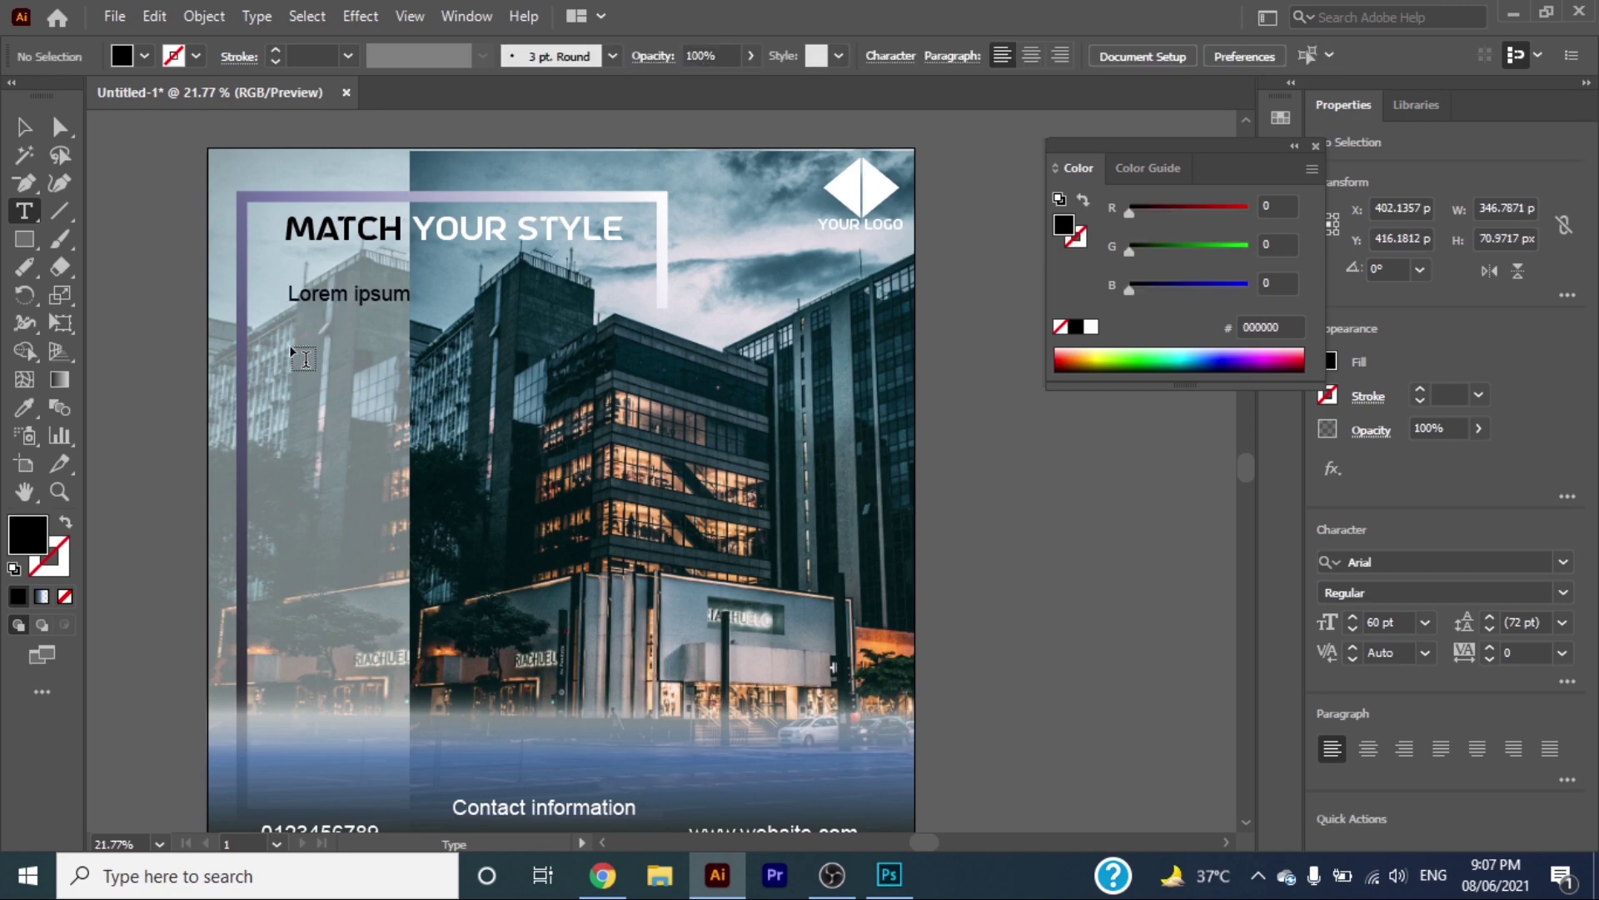
left_click(23, 127)
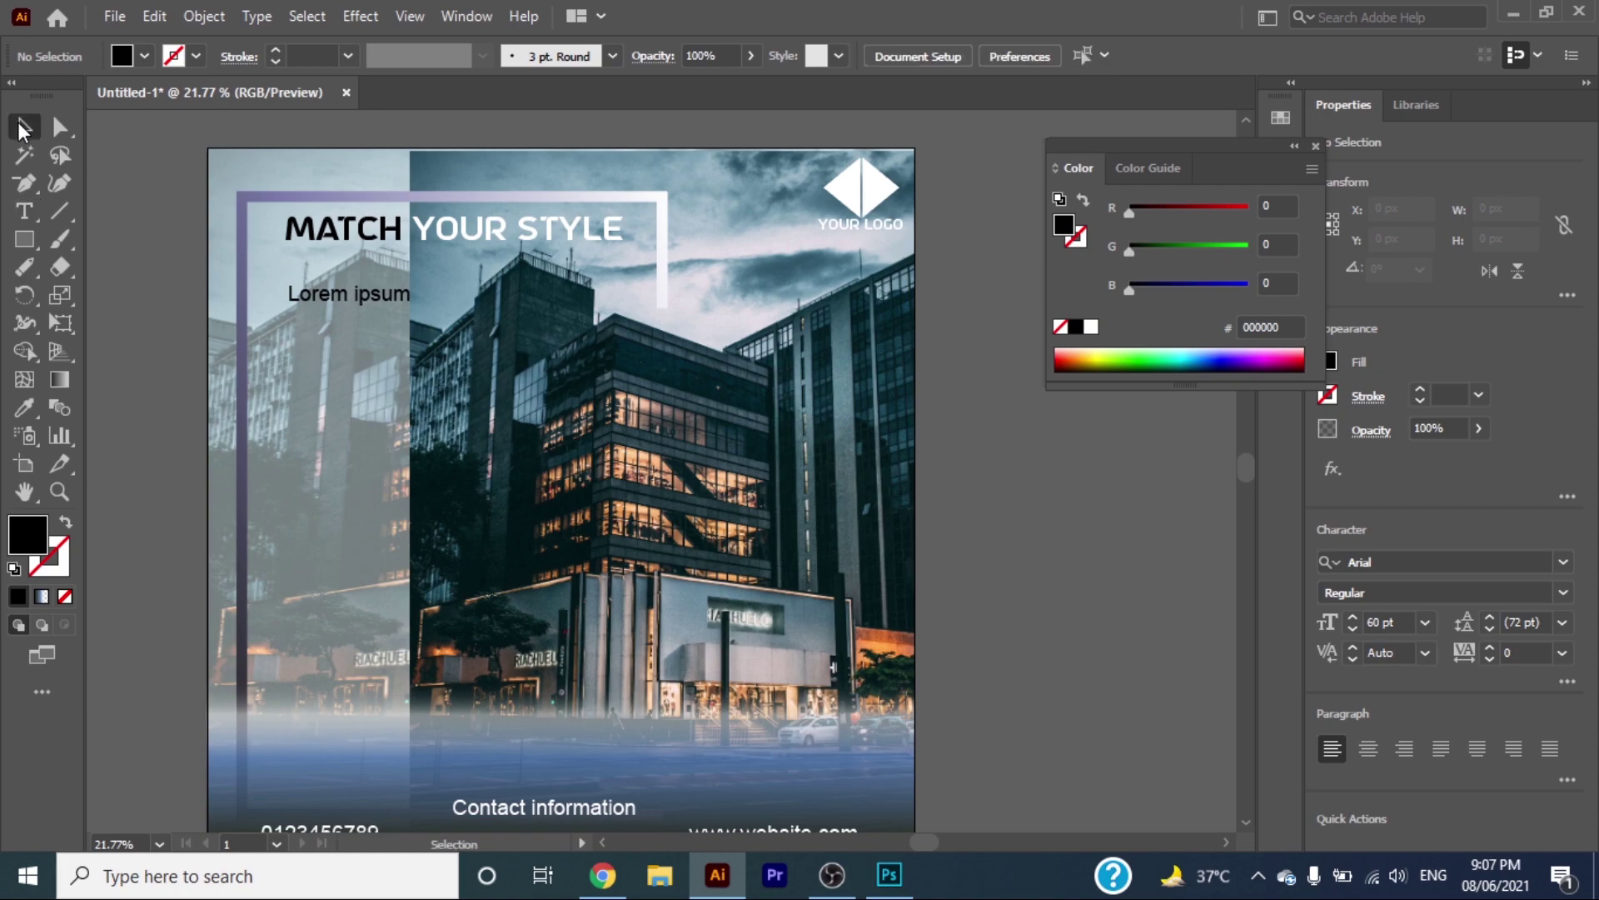
mouse_move(329, 302)
left_mouse_down()
mouse_move(308, 285)
mouse_move(346, 296)
mouse_move(344, 333)
left_mouse_up()
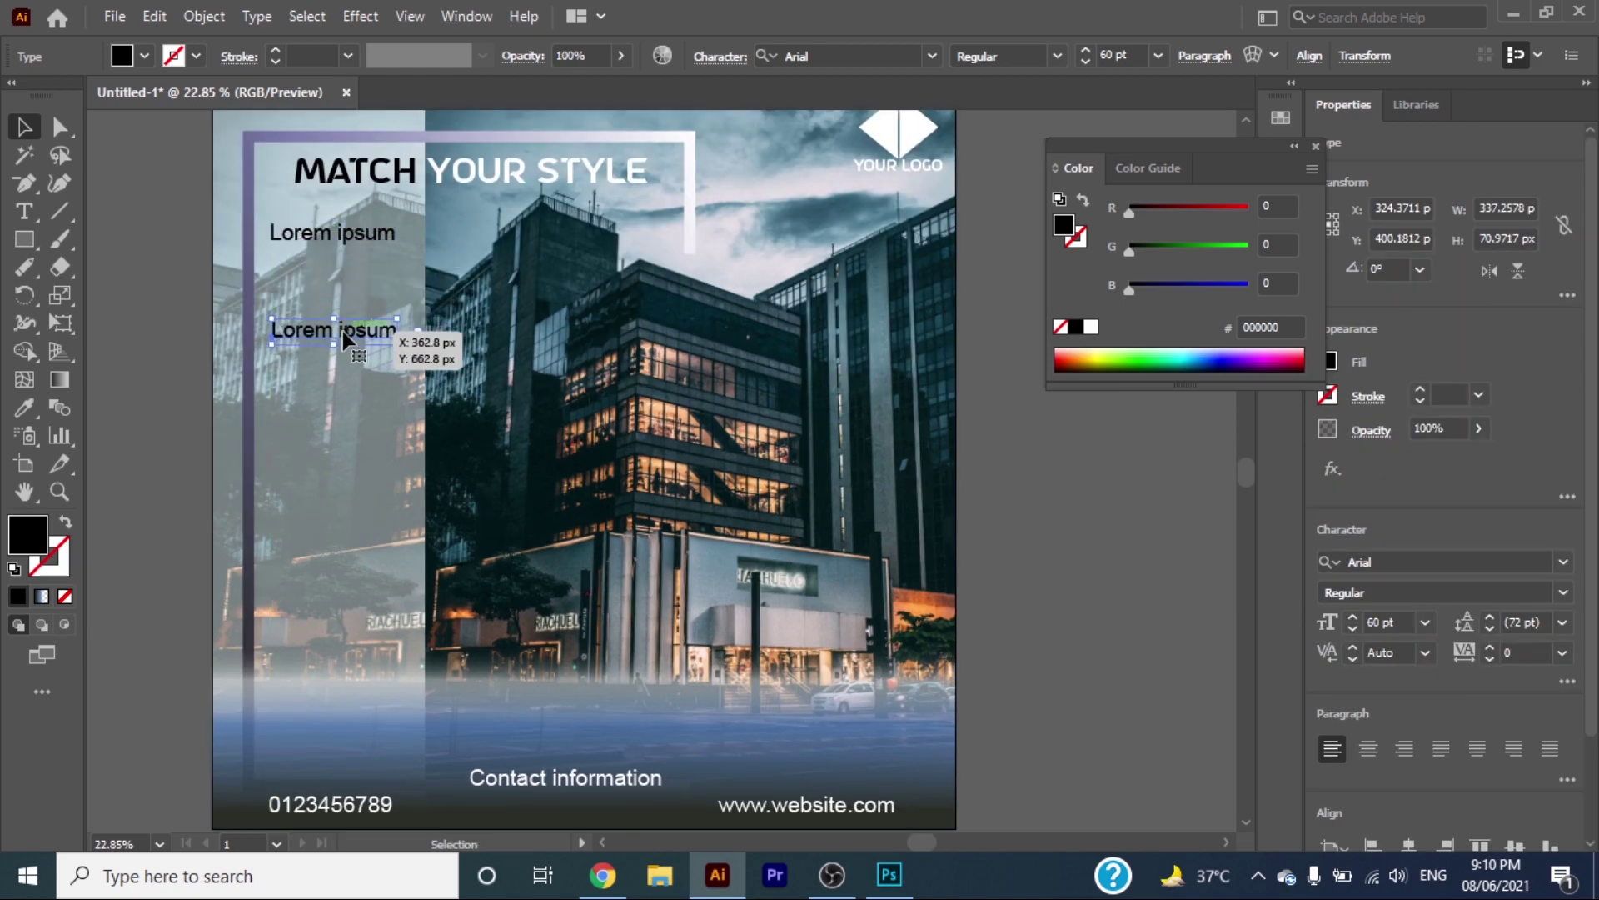
key("ctrl+d")
key("ctrl+d")
key("ctrl+d")
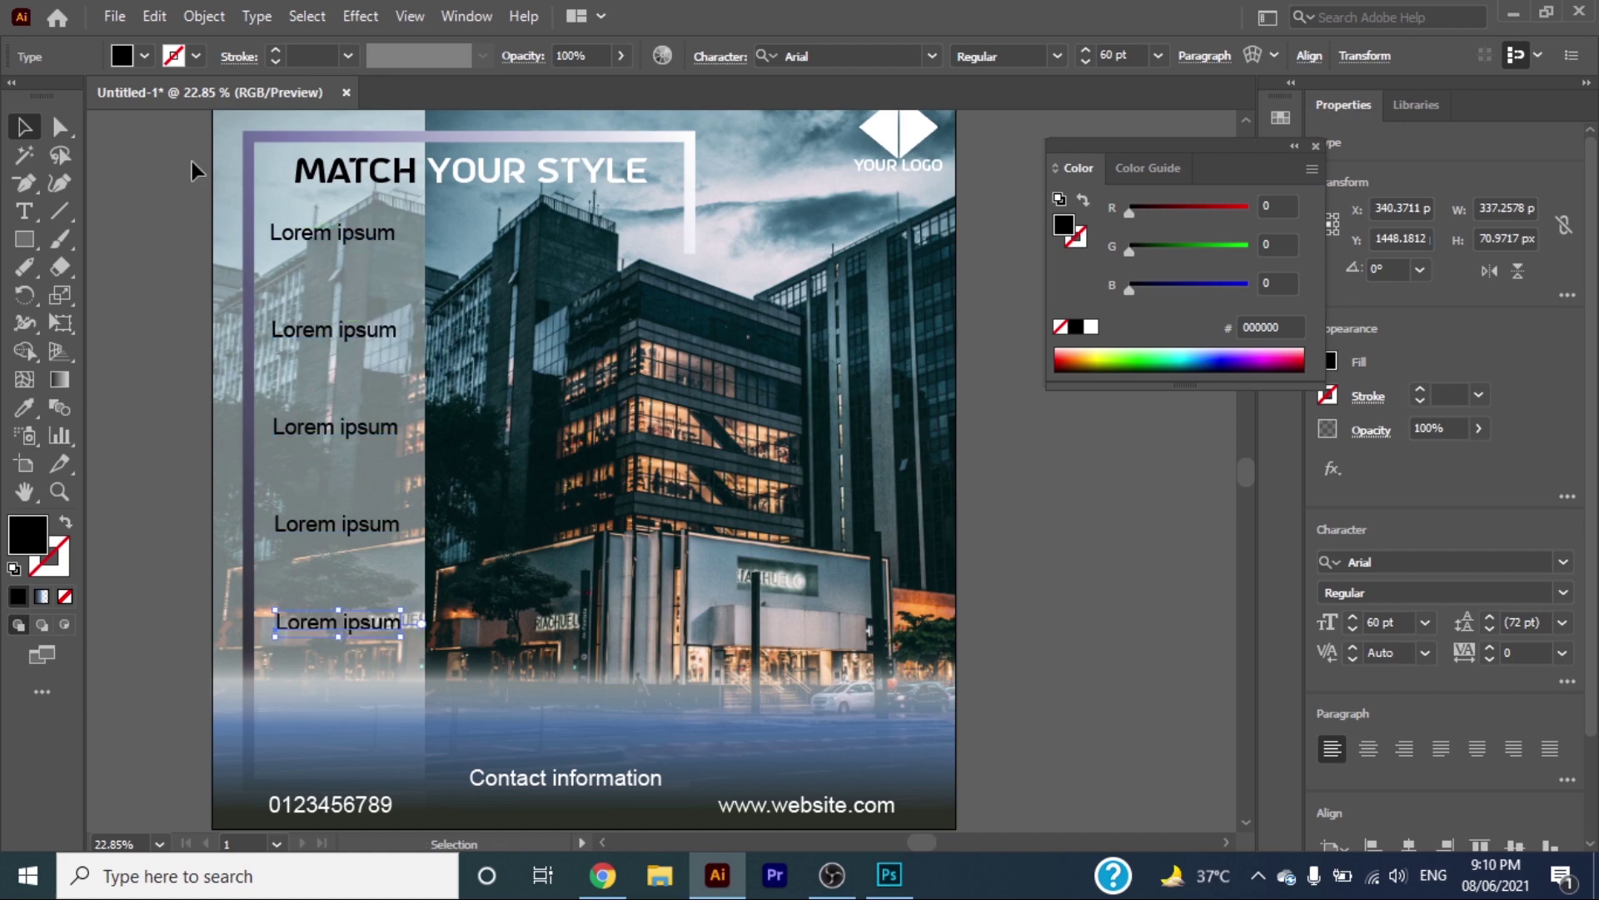
left_click(204, 16)
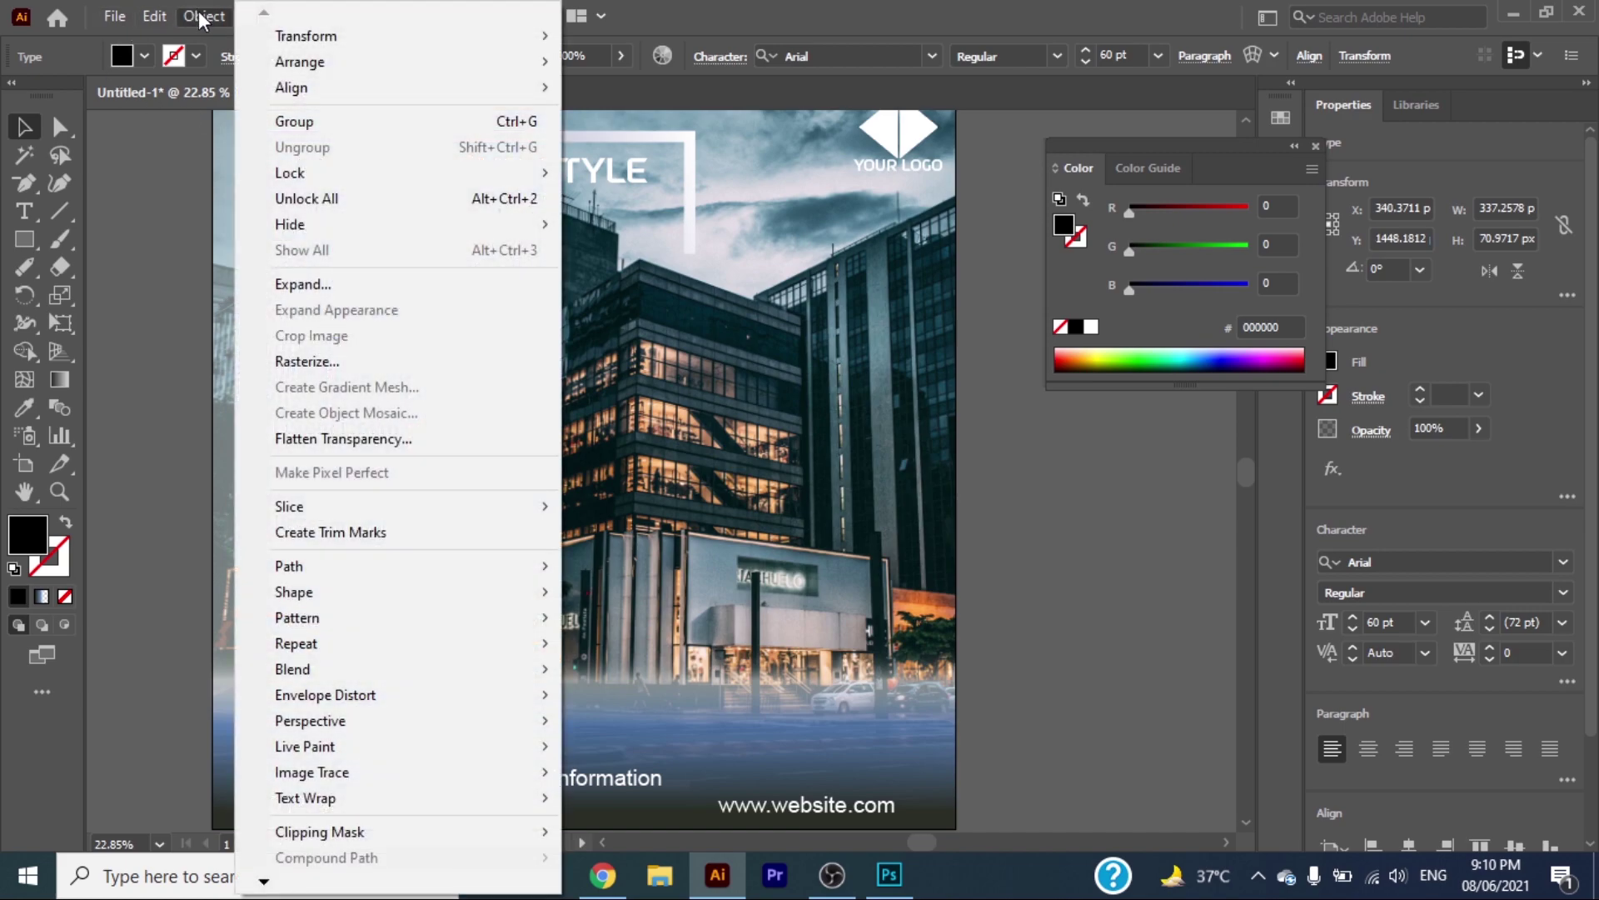
Step: Unlock all objects and lower the city photo's opacity from 55% to 42%
left_click(356, 202)
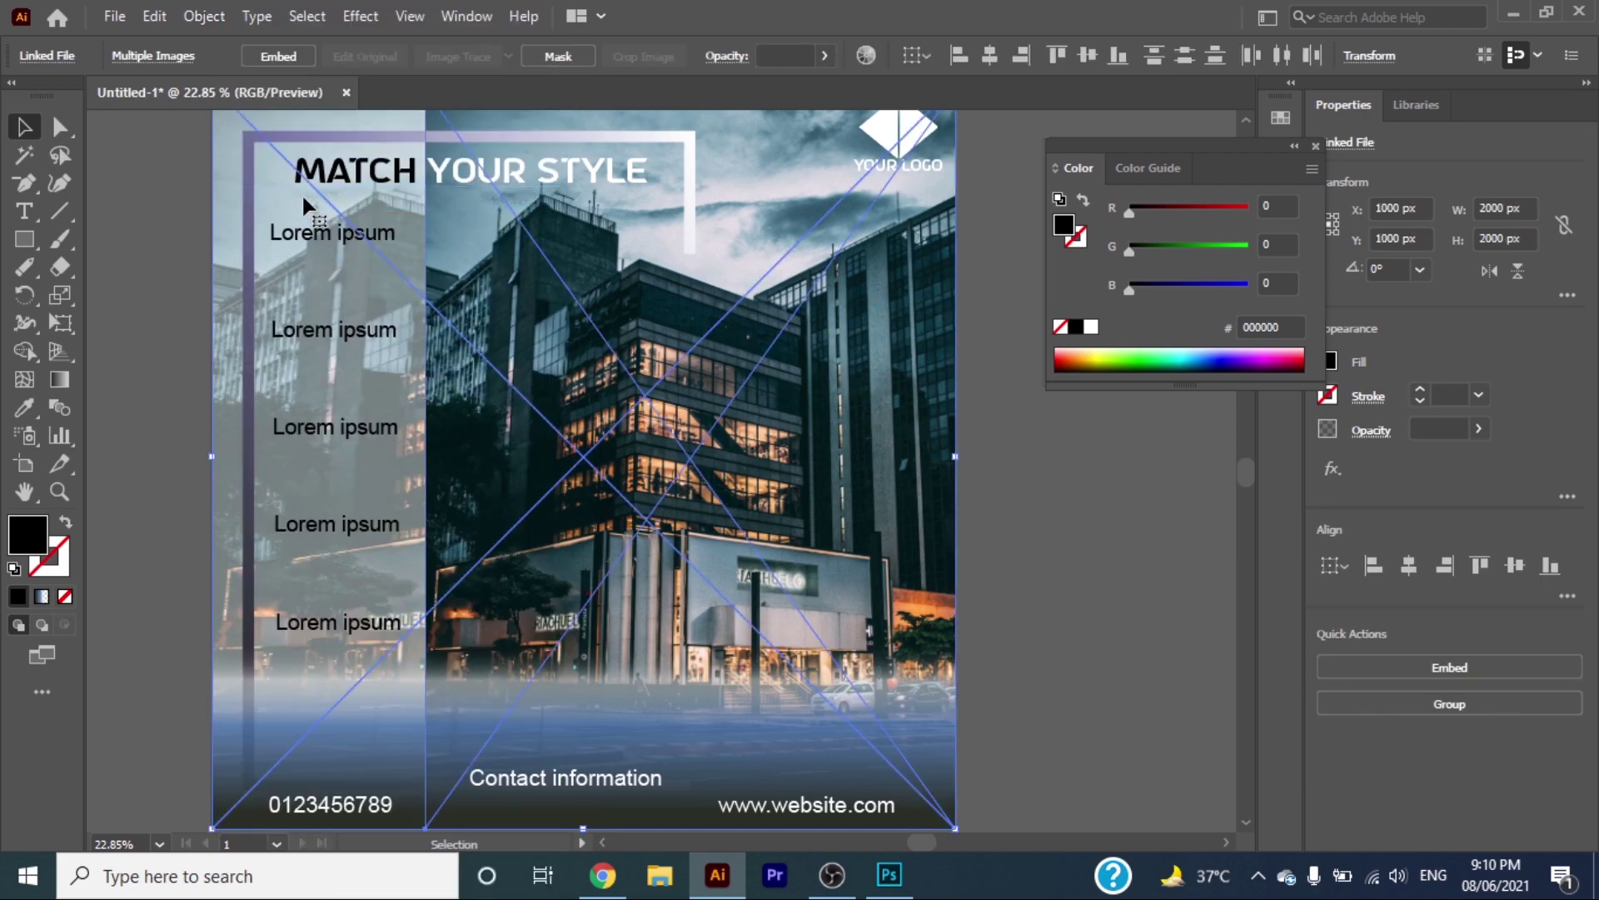
left_click(159, 201)
left_click(238, 179)
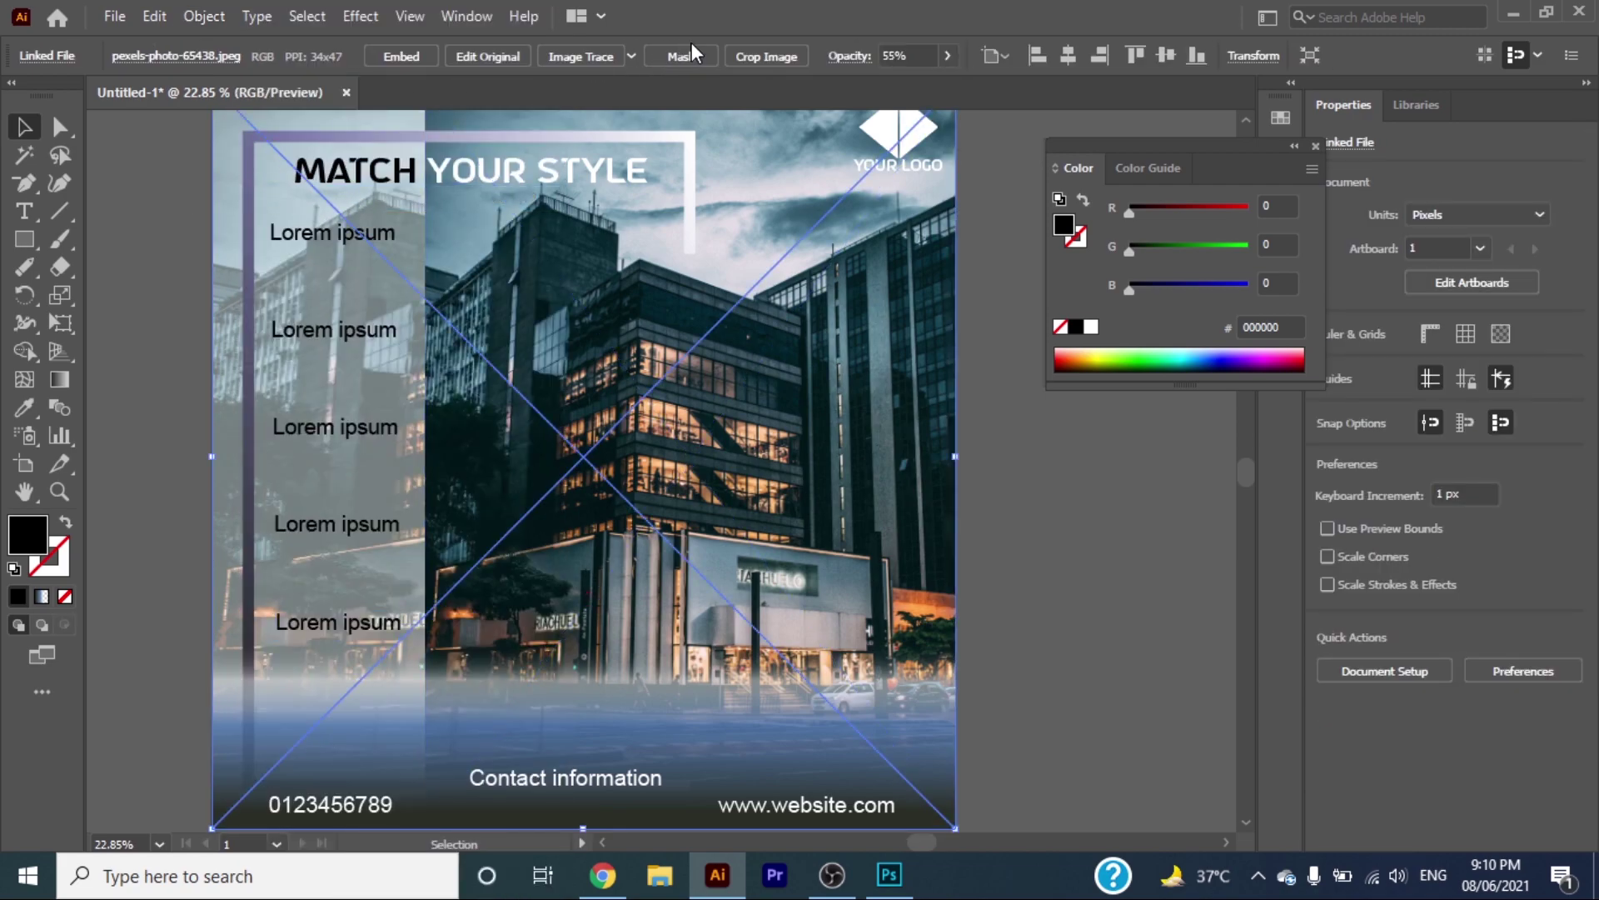
left_click(948, 56)
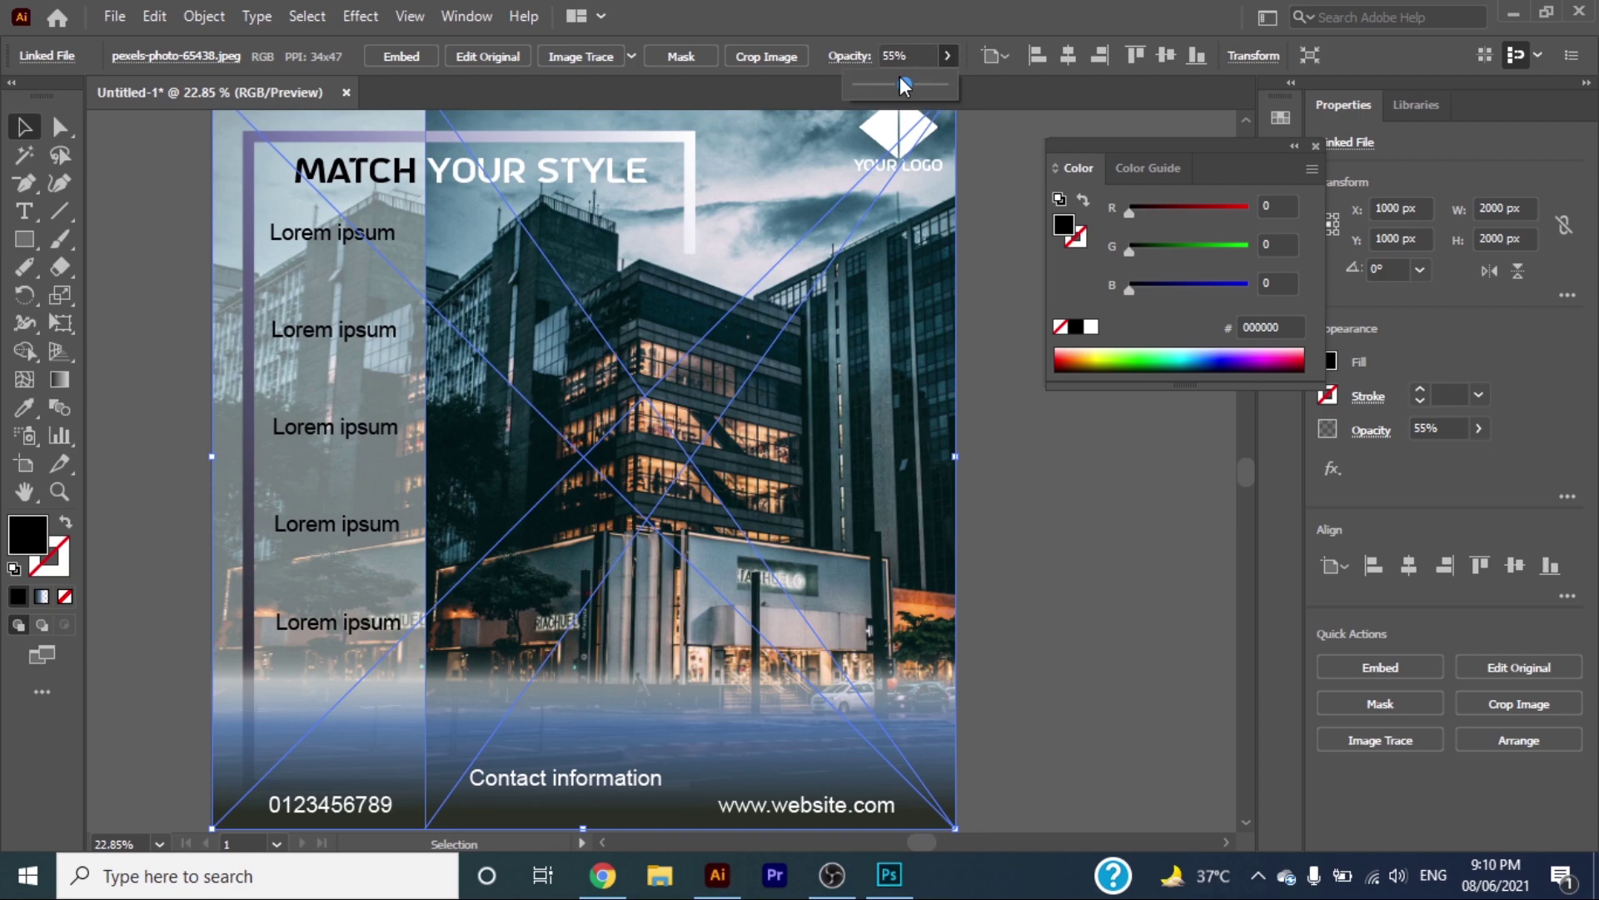
left_click_drag(903, 84, 893, 86)
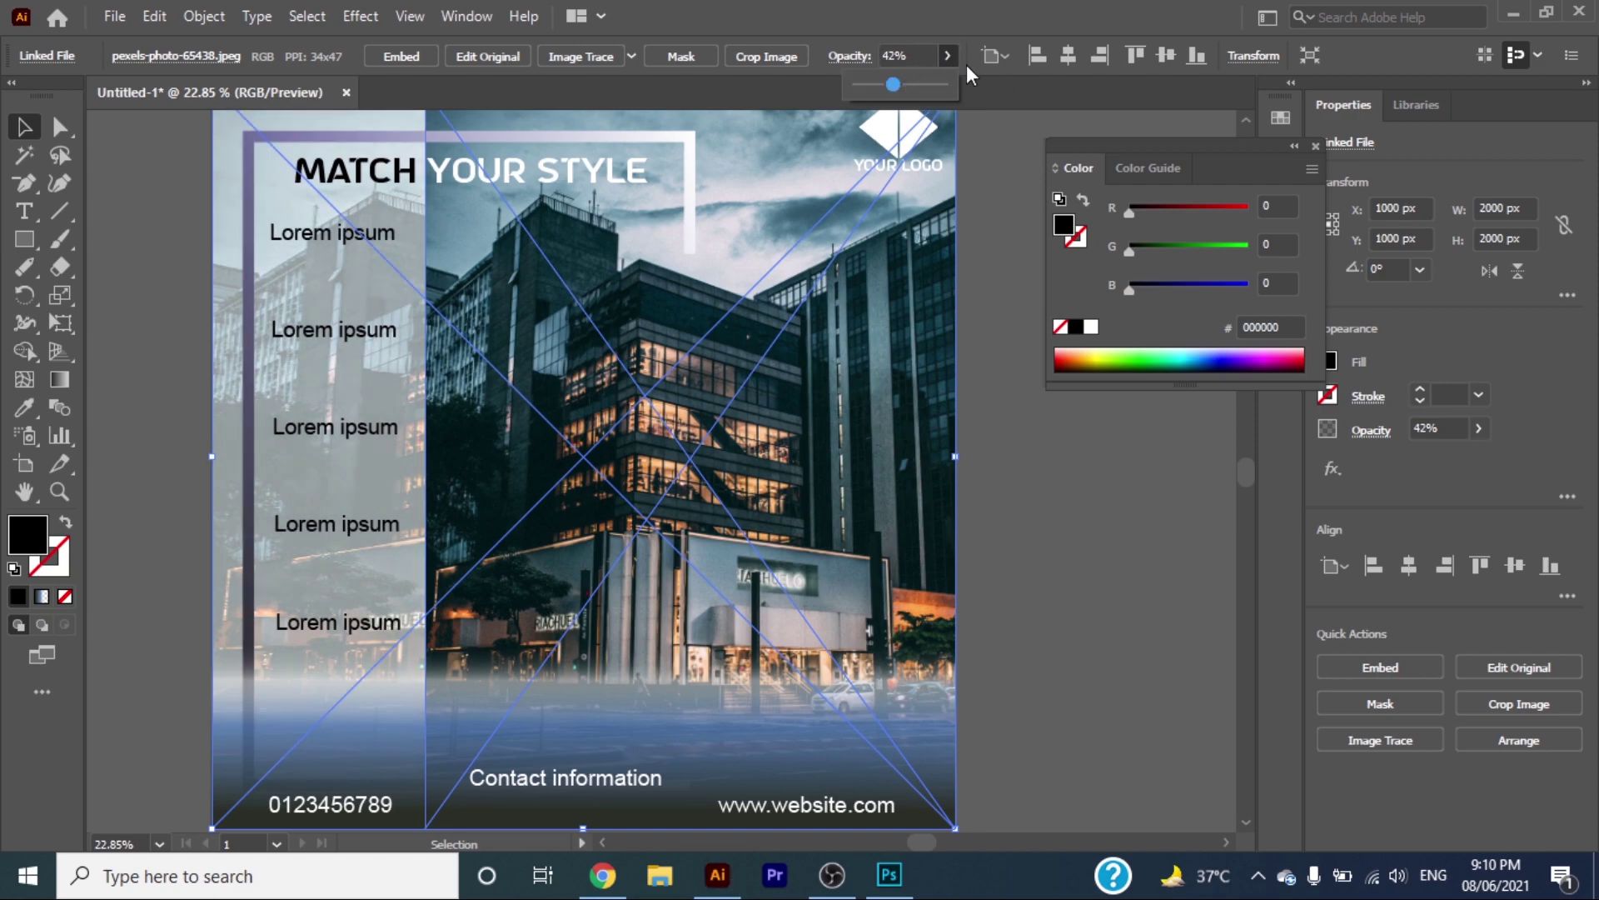
left_click(986, 202)
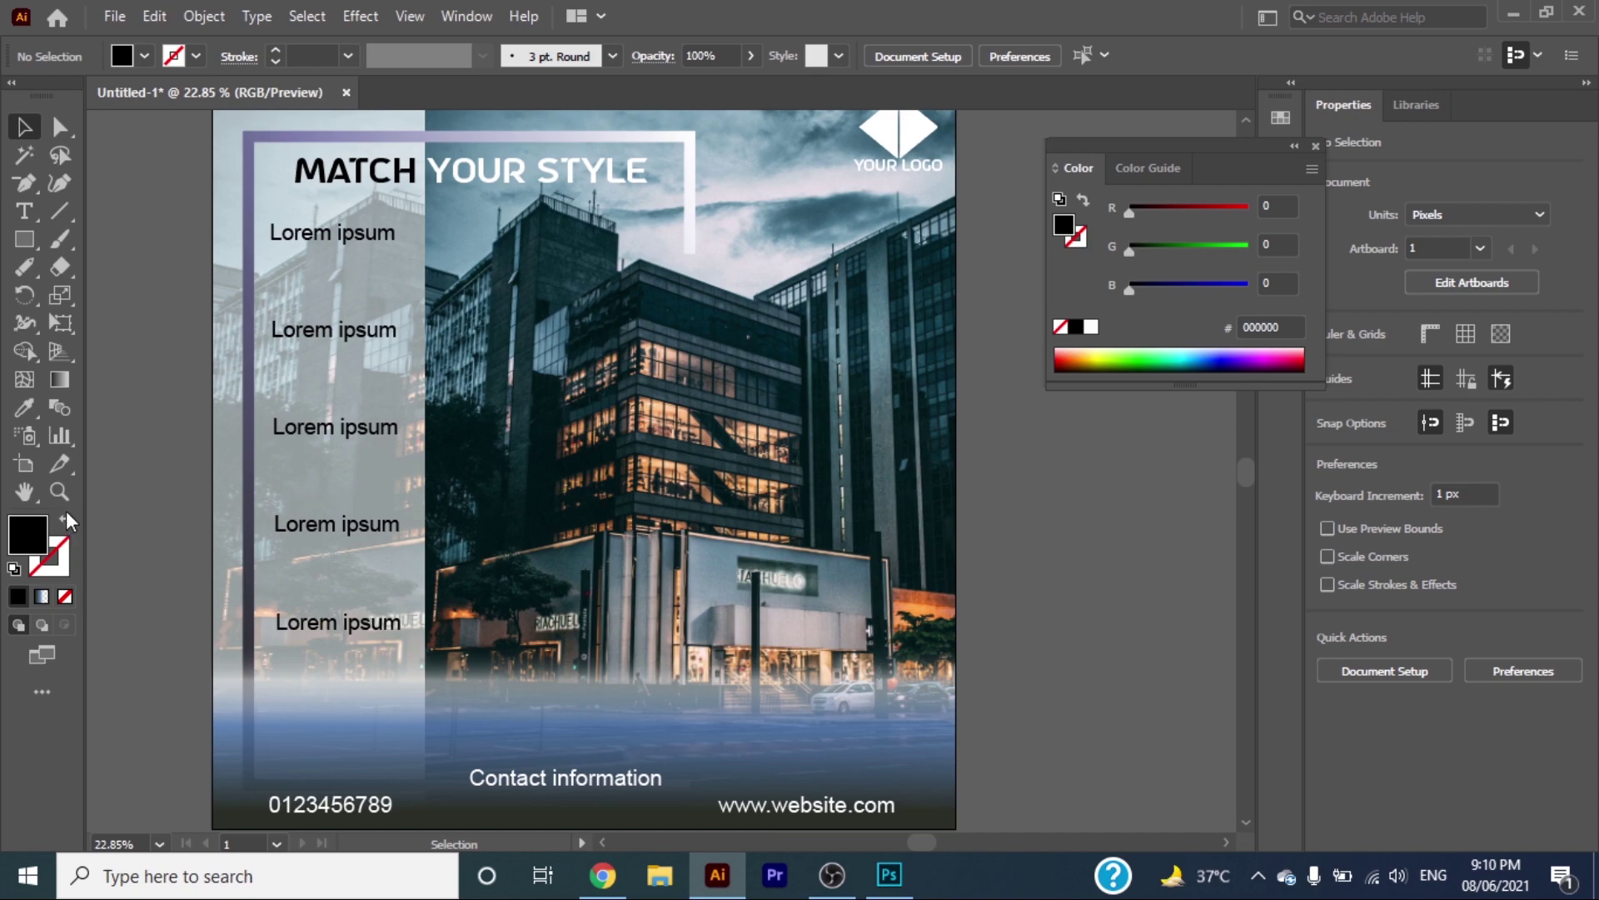
left_click(59, 491)
left_click(664, 550, "alt")
Step: Close the floating Color panel and recentre the view on the whole poster
left_click_drag(663, 550, 681, 555)
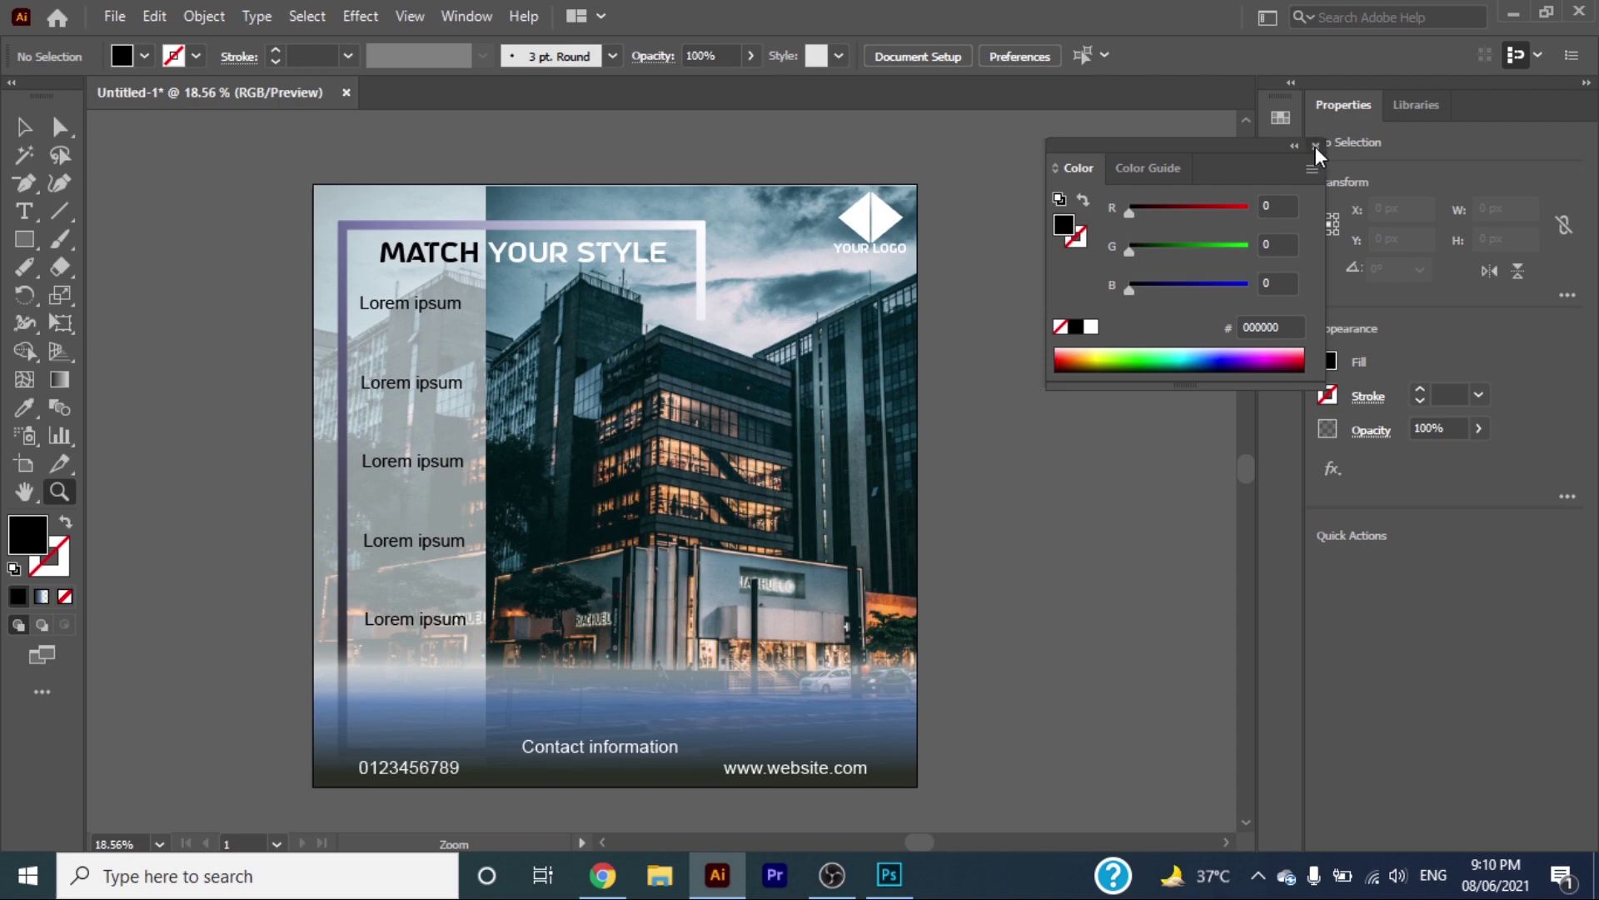
left_click(1316, 147)
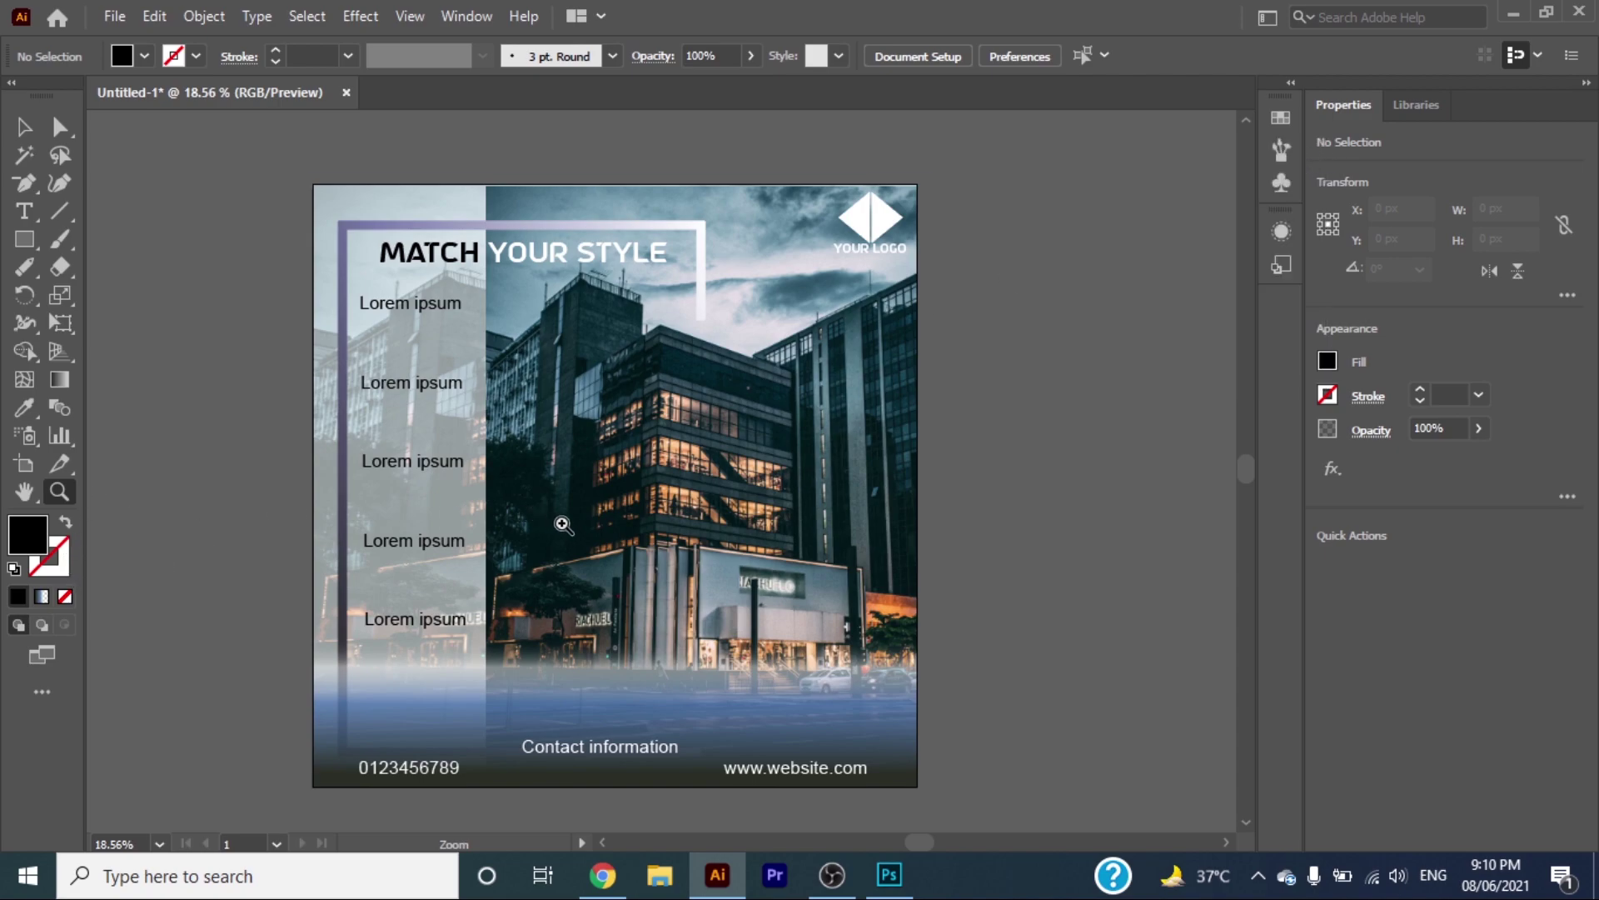
left_click_drag(561, 522, 583, 531)
left_click(25, 491)
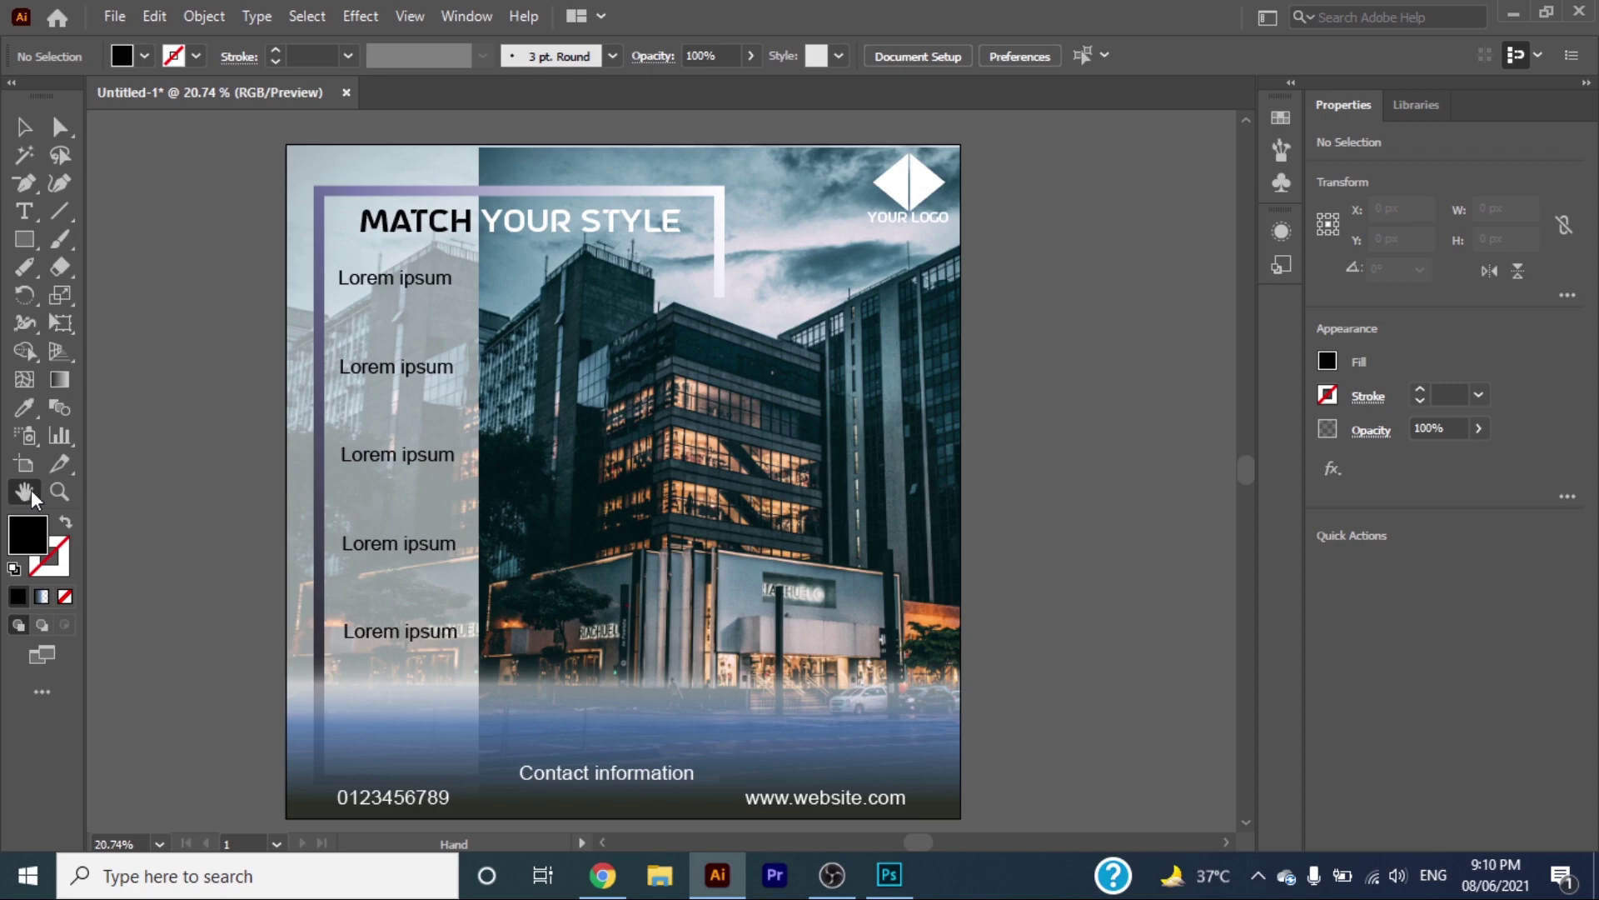
left_click_drag(334, 560, 300, 540)
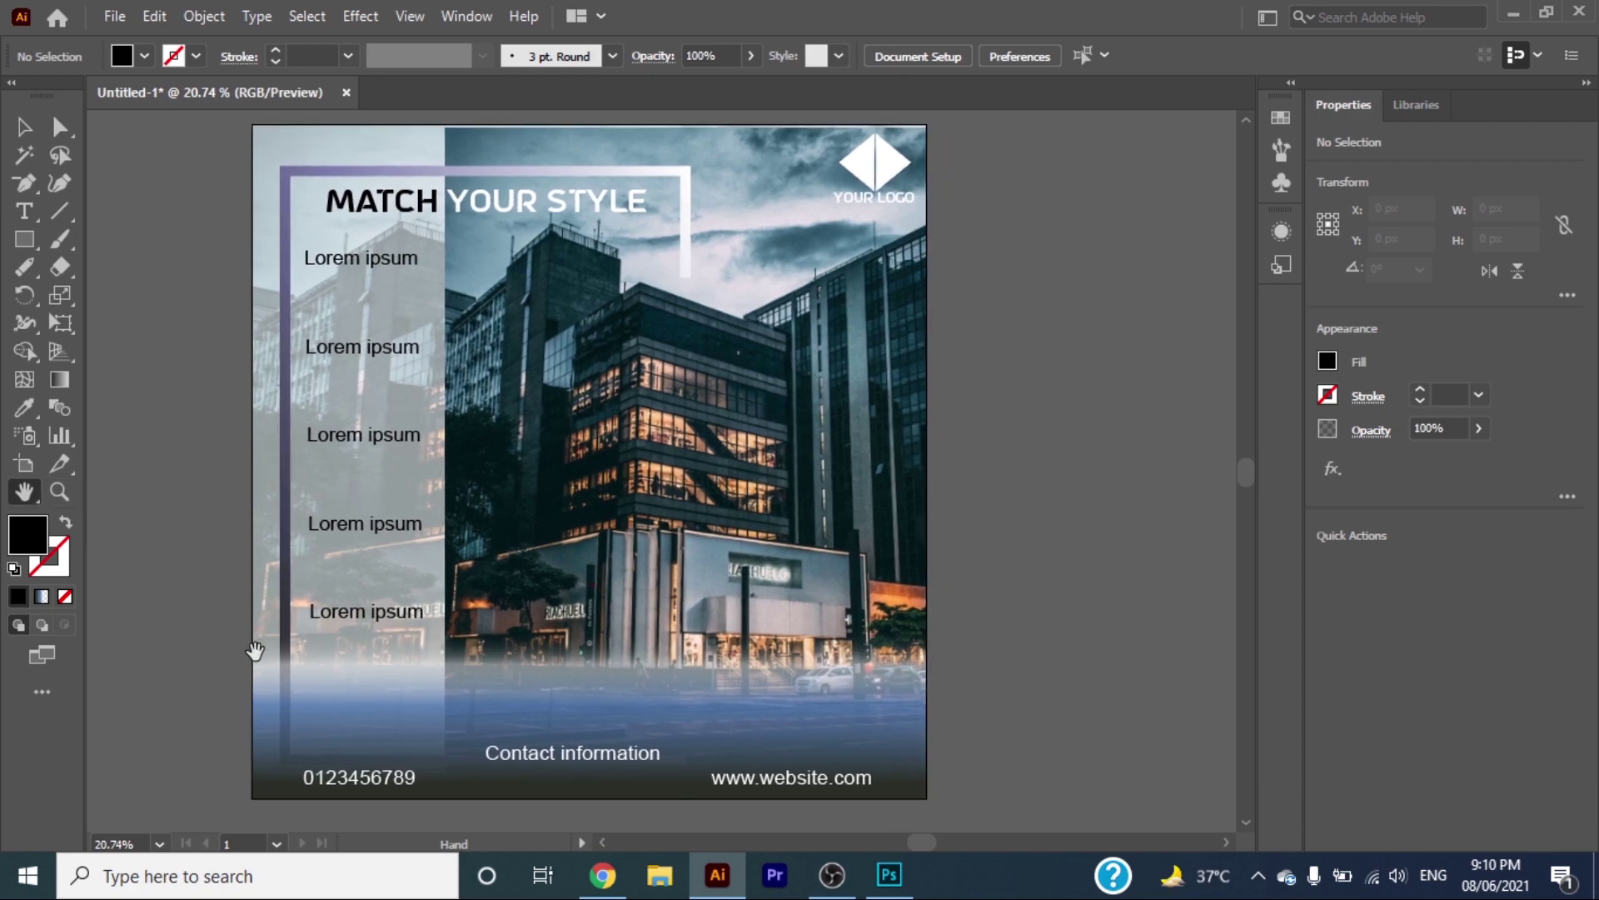